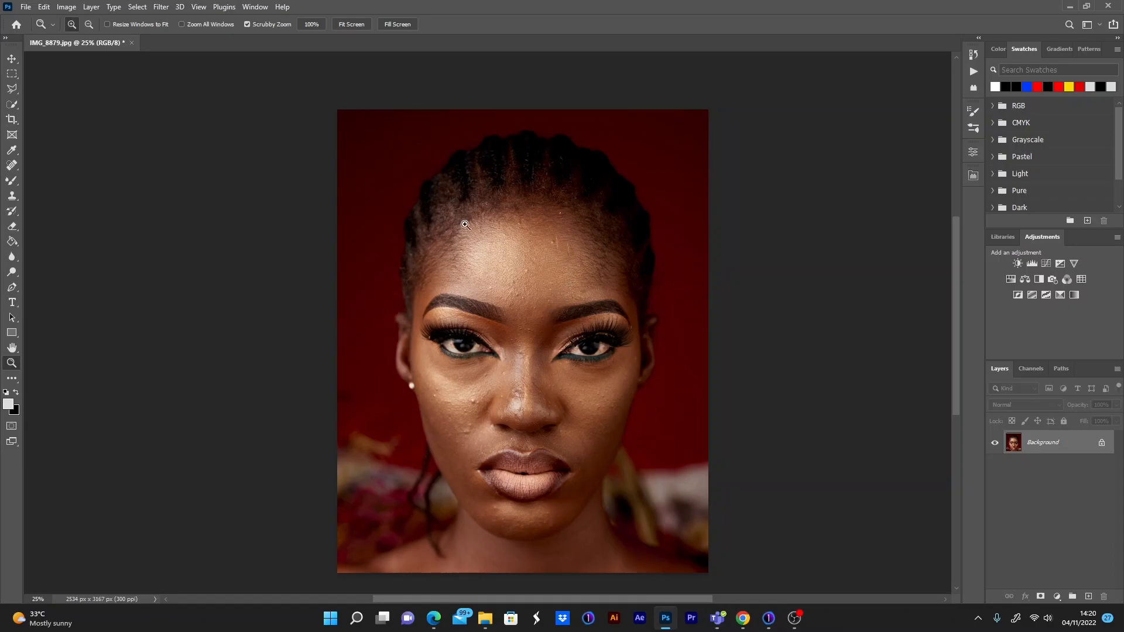
Duplicate the Background layer, hide the duplicate and make the Background the active layer
left_click_drag(511, 285, 548, 298)
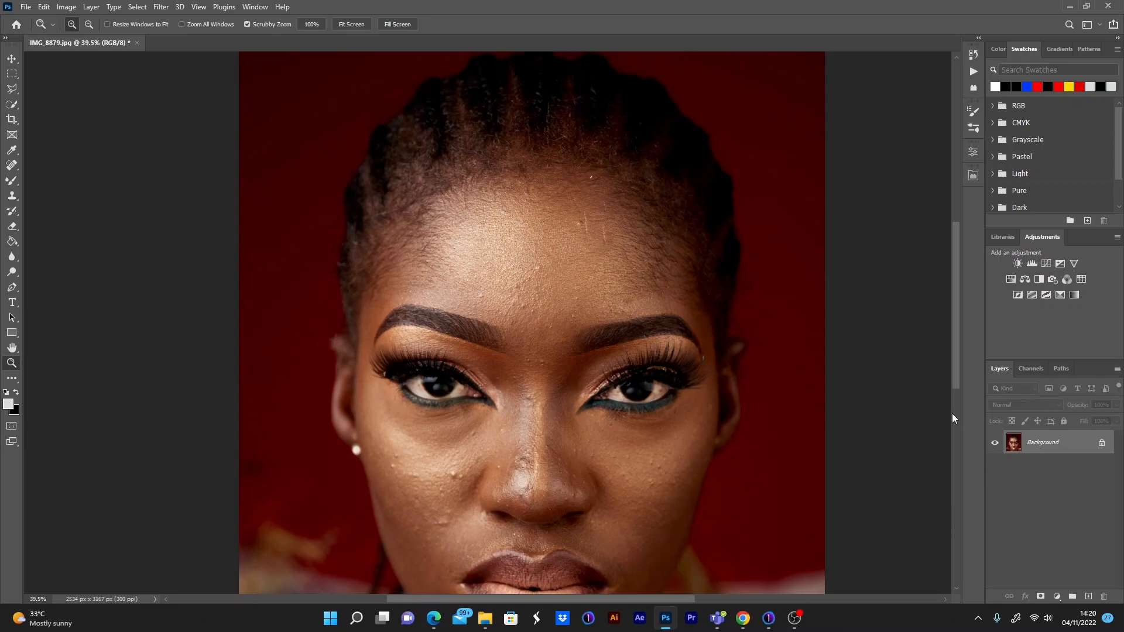
key("ctrl+j")
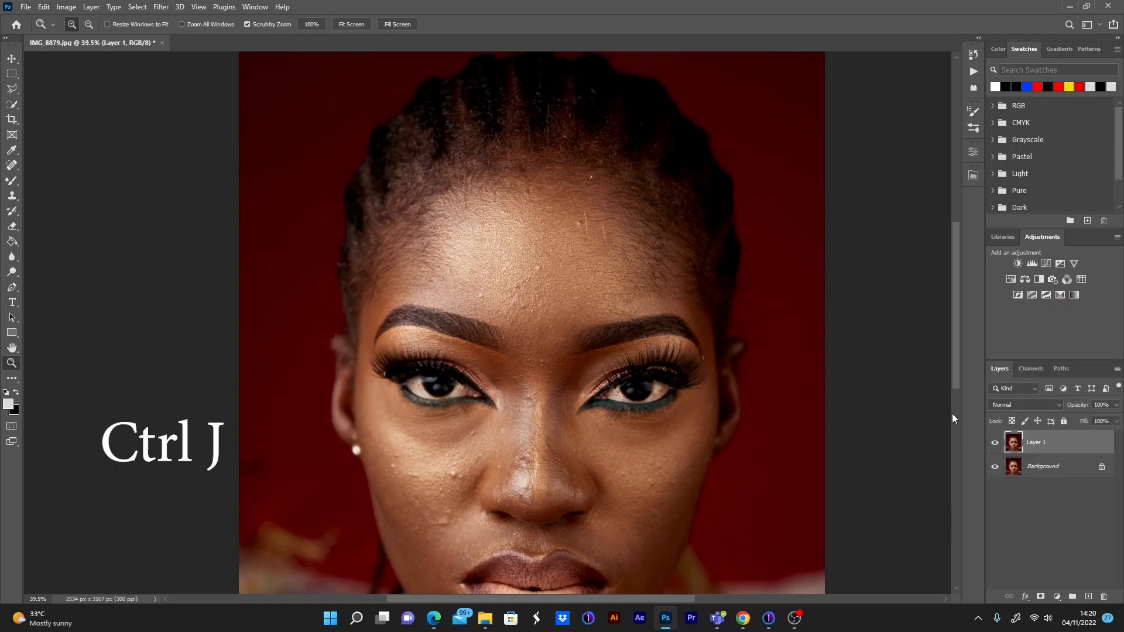
left_click(995, 446)
left_click(1041, 468)
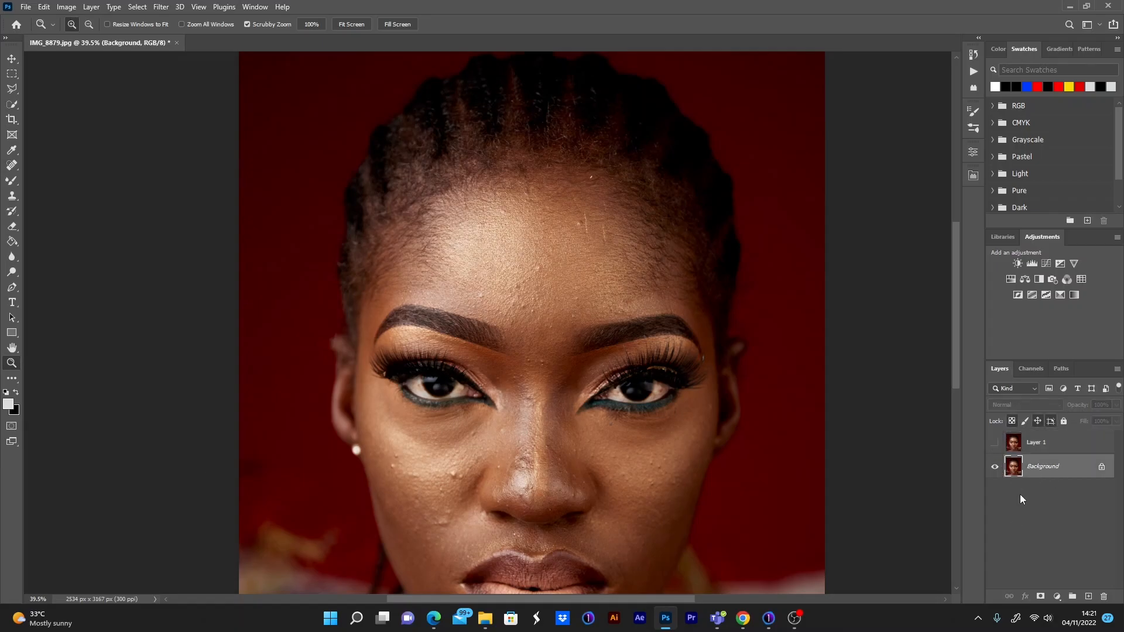
Add an empty layer named "clean" above the Background and activate the Spot Healing Brush for it
left_click(1088, 597)
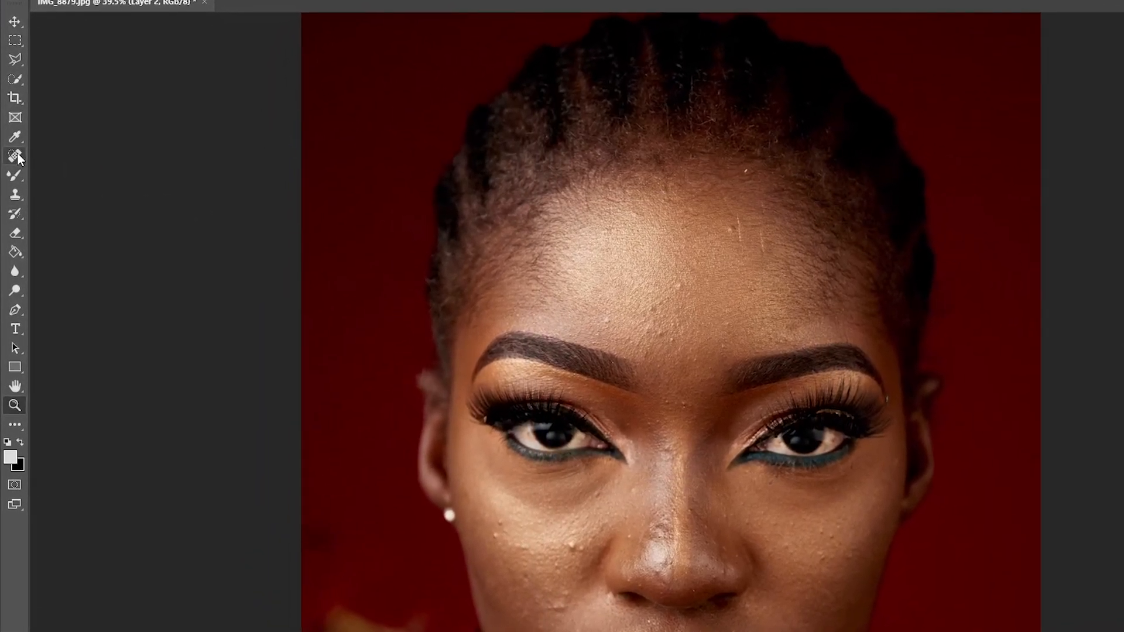
left_click(16, 156)
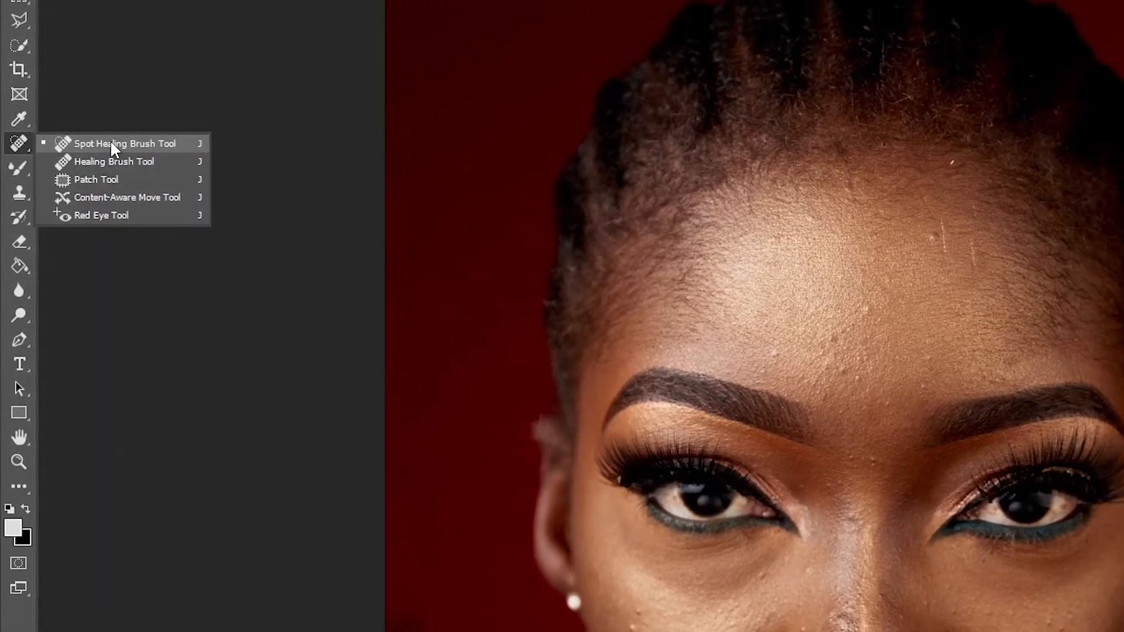
left_click(126, 128)
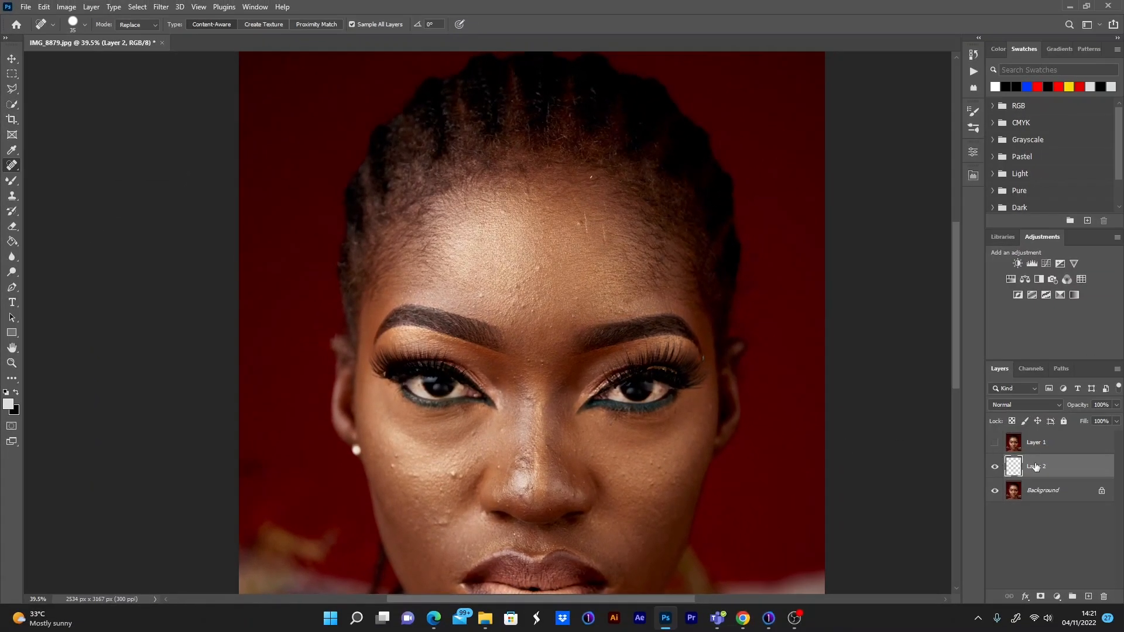
double_click(1036, 467)
type("d")
type("lean")
left_click(1068, 448)
left_click(1040, 467)
Heal the bumps and light marks on the forehead and between the eyebrows with the Spot Healing Brush
left_click(518, 286)
left_click(526, 306)
left_click(515, 297)
left_click_drag(585, 218, 586, 243)
left_click_drag(571, 196, 580, 208)
left_click(578, 224)
left_click(514, 321)
left_click(512, 297)
left_click(541, 360)
left_click(526, 390)
Heal the blemishes on both cheeks and the nose with the Spot Healing Brush
left_click_drag(952, 279, 963, 326)
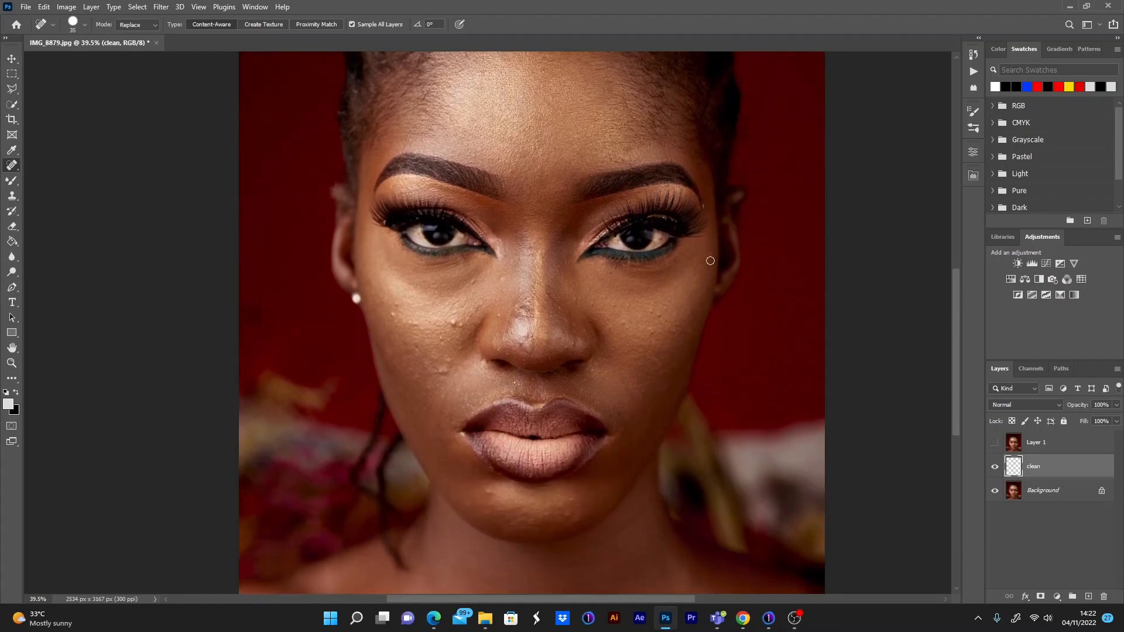
left_click(595, 264)
left_click_drag(613, 305, 617, 306)
left_click(628, 295)
left_click(649, 314)
left_click(661, 317)
left_click(673, 332)
left_click_drag(524, 311, 525, 303)
left_click(460, 326)
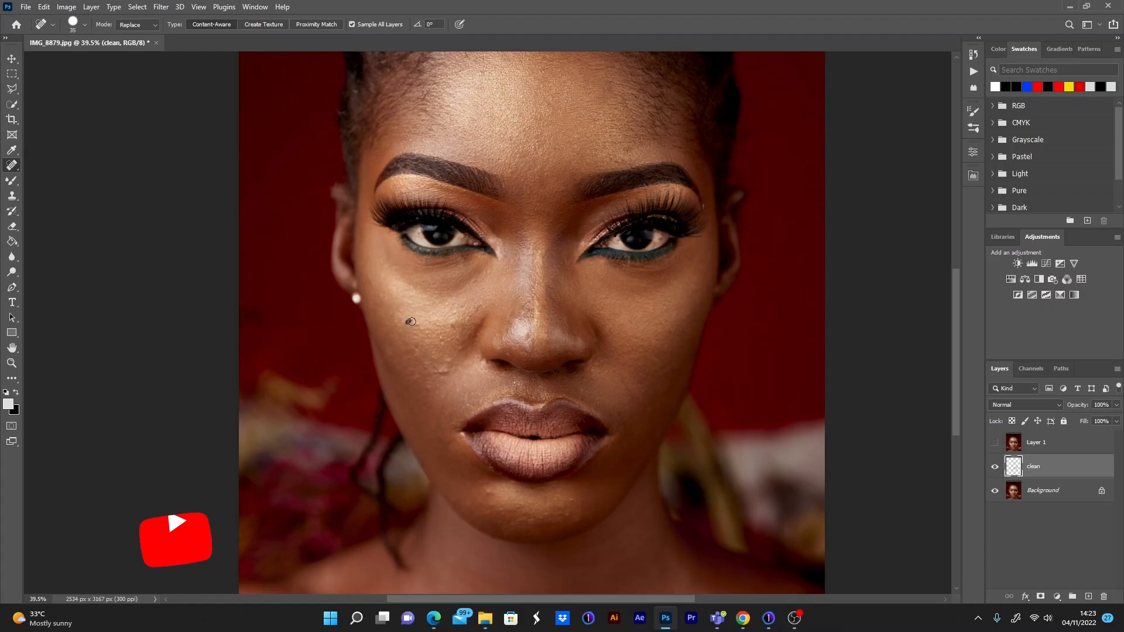
left_click(443, 370)
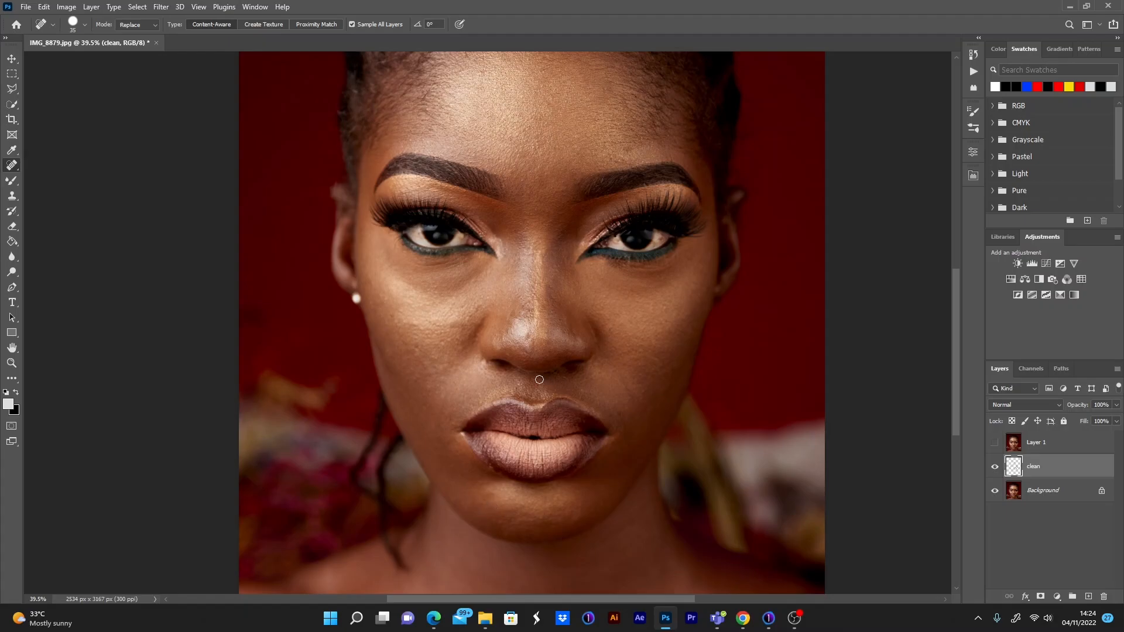
Compare the healed skin with the original by toggling the visibility of Layer 1, inspecting the whole face
left_click(994, 443)
left_click(994, 442)
left_click(994, 442)
left_click(994, 442)
left_click_drag(955, 384, 953, 345)
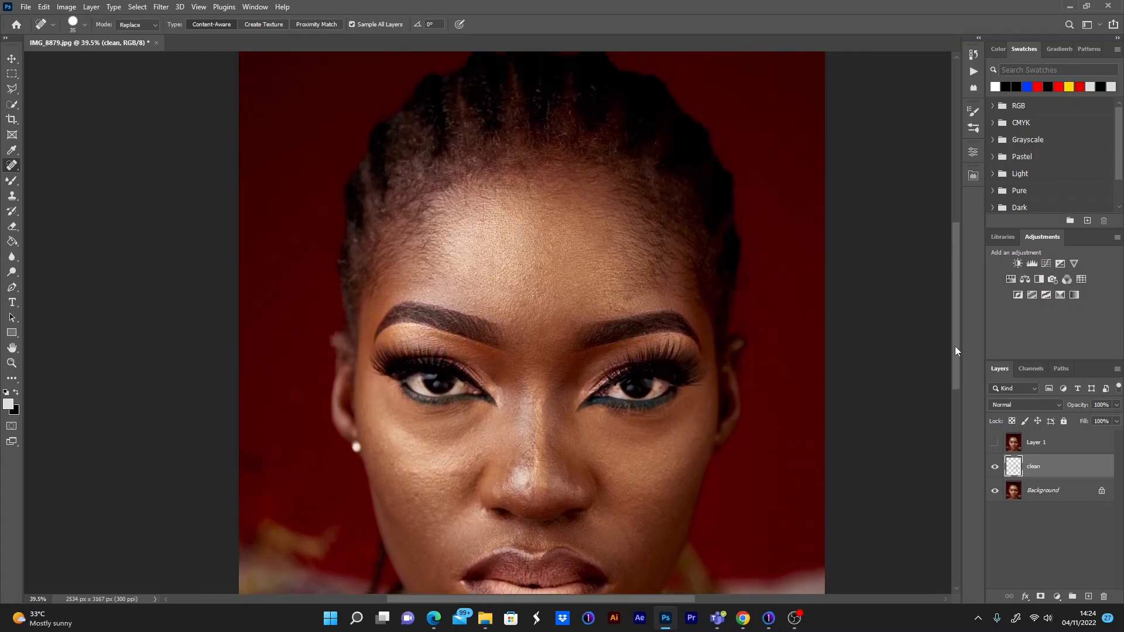
key("z")
mouse_move(550, 389)
left_mouse_down()
mouse_move(574, 396)
mouse_move(520, 384)
mouse_move(564, 403)
left_mouse_up()
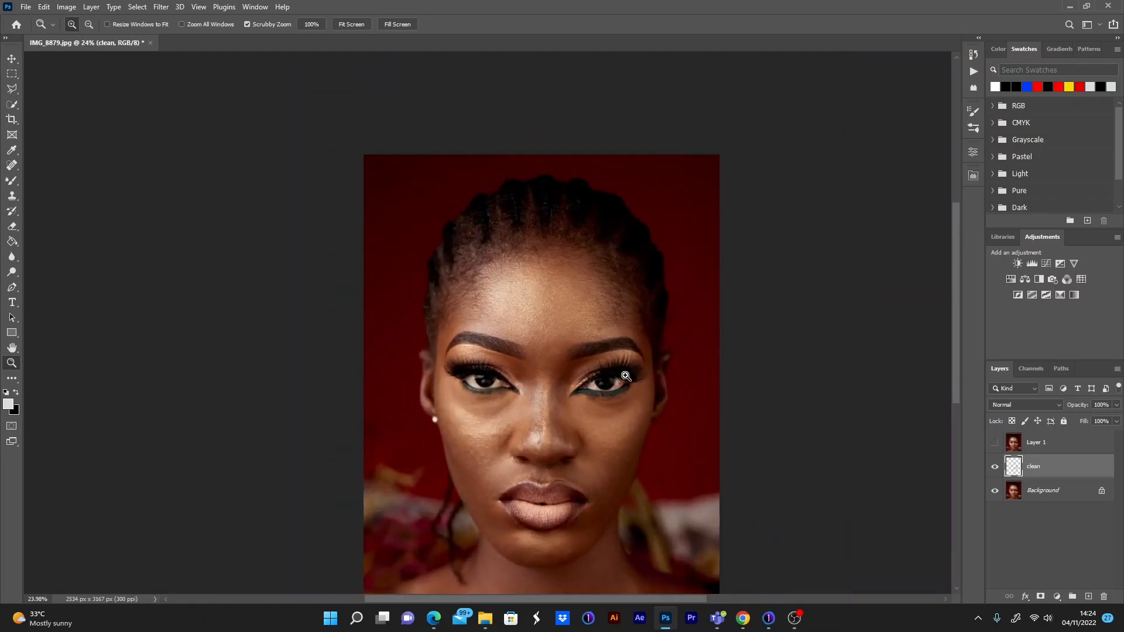
left_click_drag(647, 328, 682, 351)
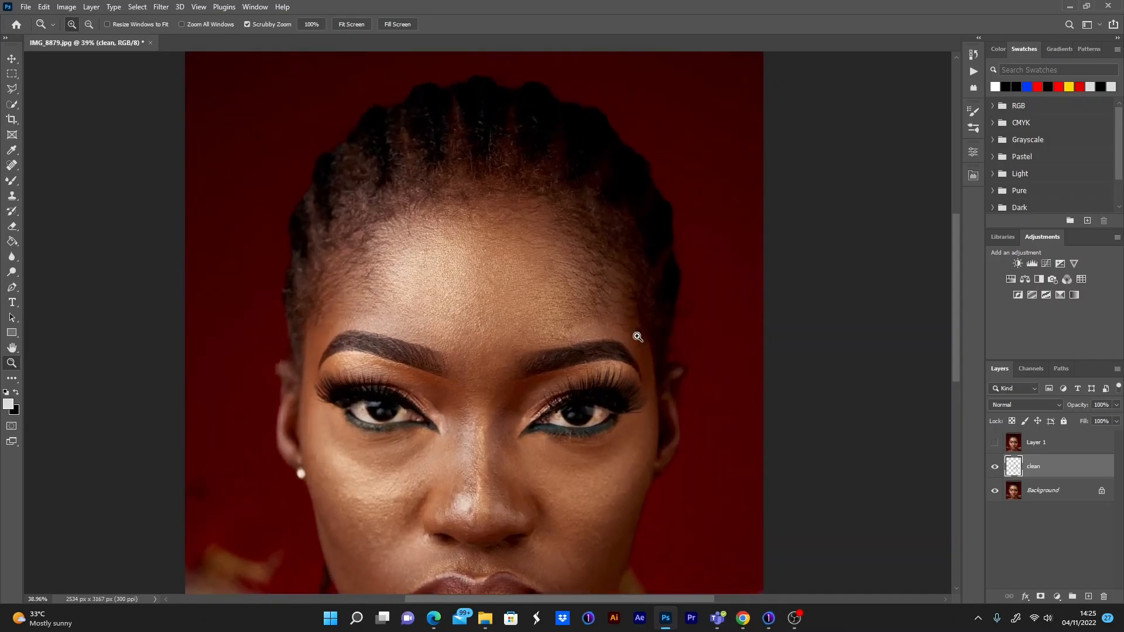
Heal the spots in the red background on both sides of the head with a size 60 Spot Healing Brush
left_click(11, 165)
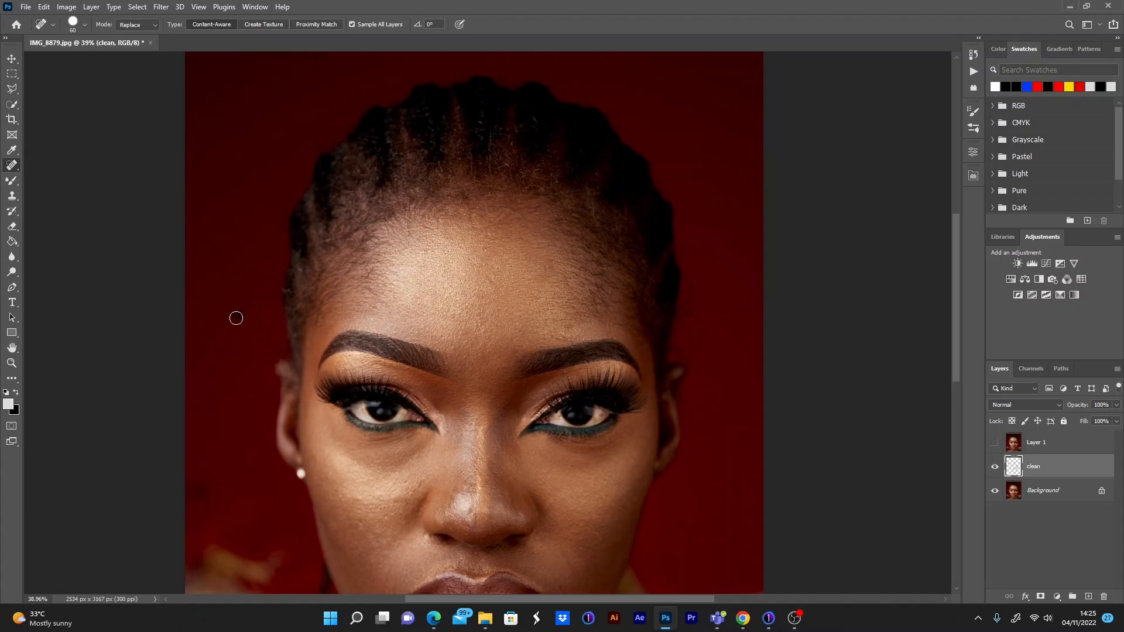
mouse_move(260, 324)
left_mouse_down()
mouse_move(278, 316)
mouse_move(262, 335)
mouse_move(261, 308)
left_mouse_up()
left_click_drag(744, 220, 744, 235)
left_click_drag(700, 361, 688, 354)
Compare the whole cleaned portrait with the original by toggling the visibility of Layer 1
left_click_drag(960, 347, 961, 408)
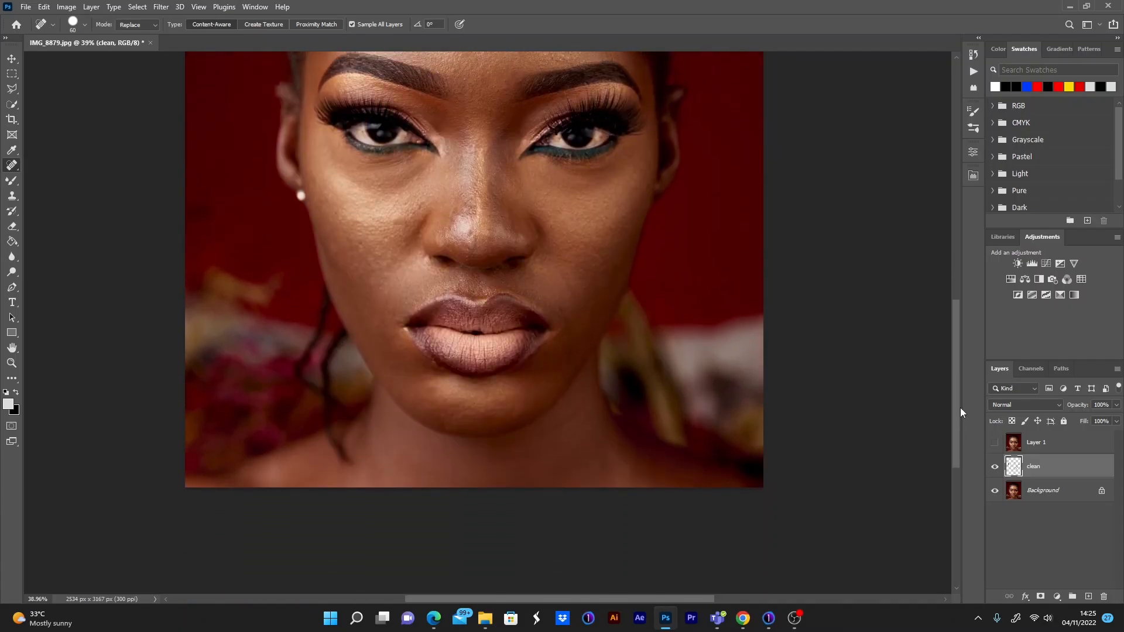
key("ctrl+minus")
key("ctrl+minus")
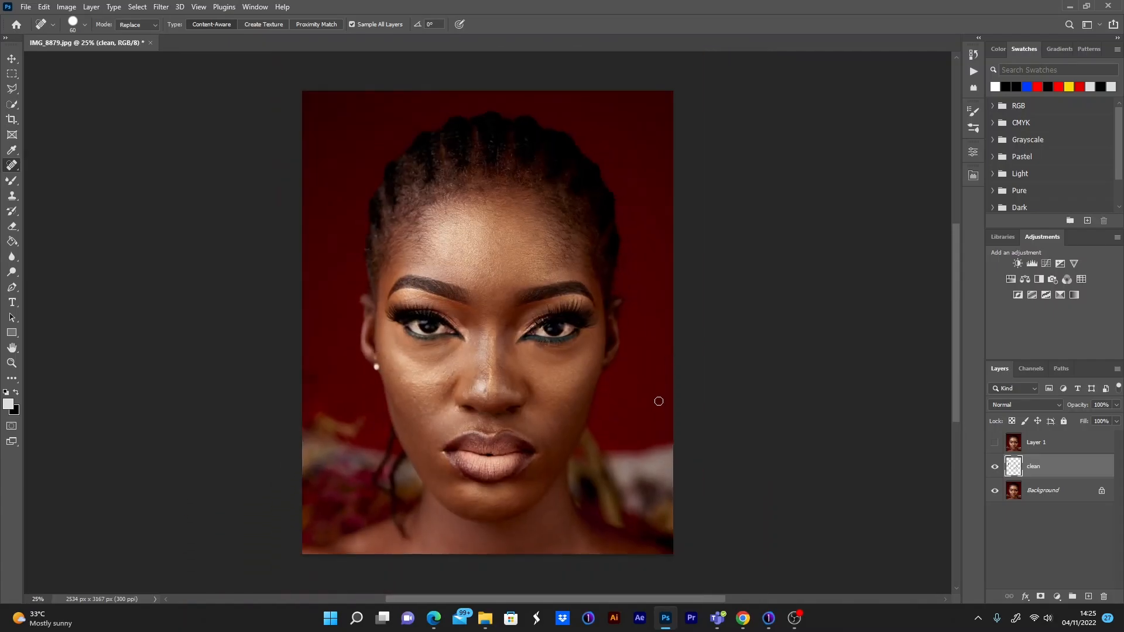
left_click(995, 442)
left_click(996, 449)
left_click(995, 443)
Merge the clean layer with the Background using Merge Visible
left_click(1036, 501, "shift")
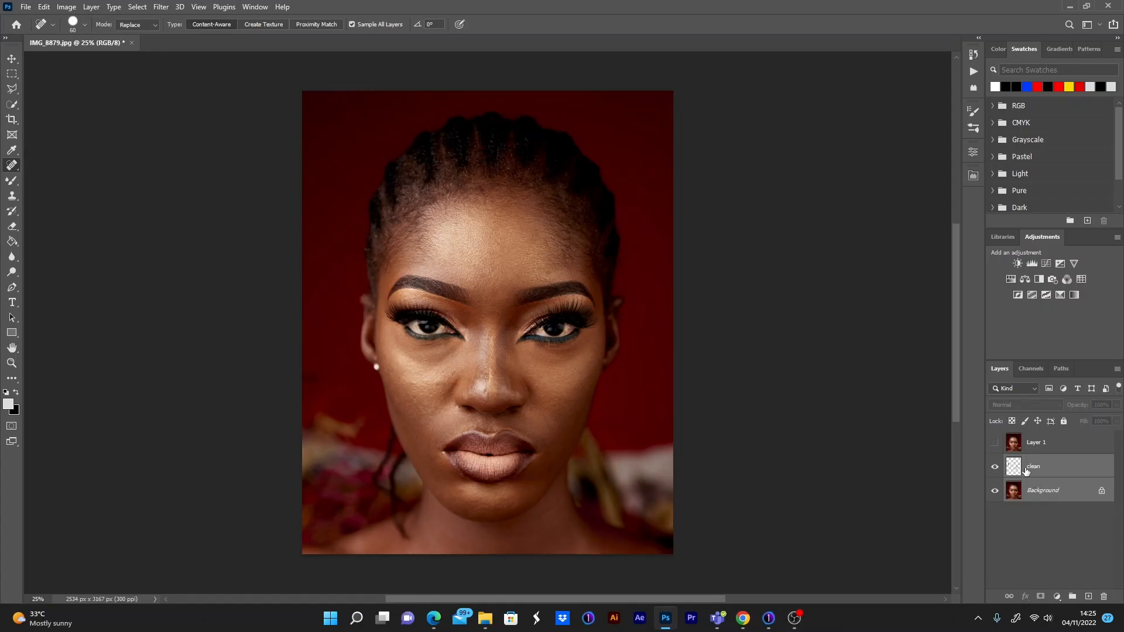
right_click(1083, 476)
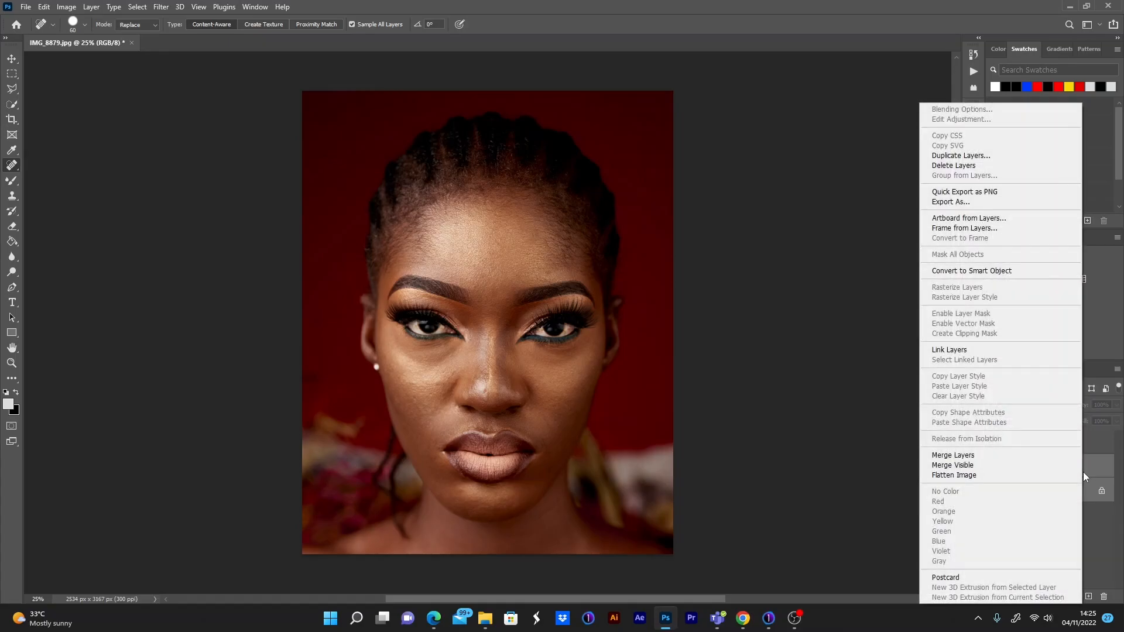
left_click(963, 465)
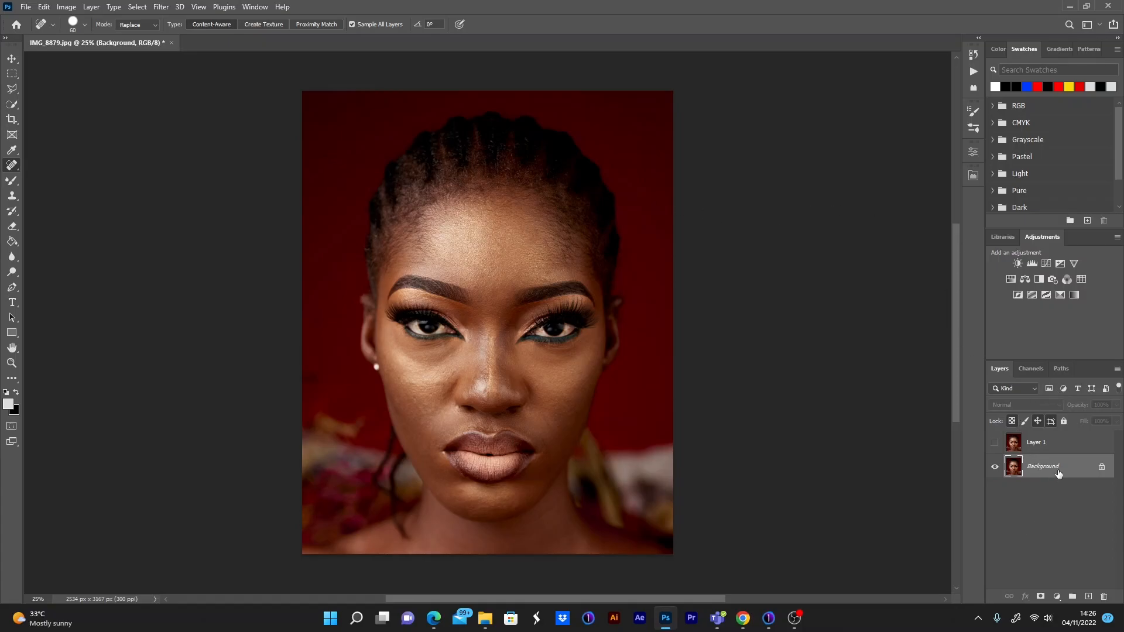
Check the merged result against Layer 1 and delete Layer 1
left_click(994, 443)
left_click(994, 443)
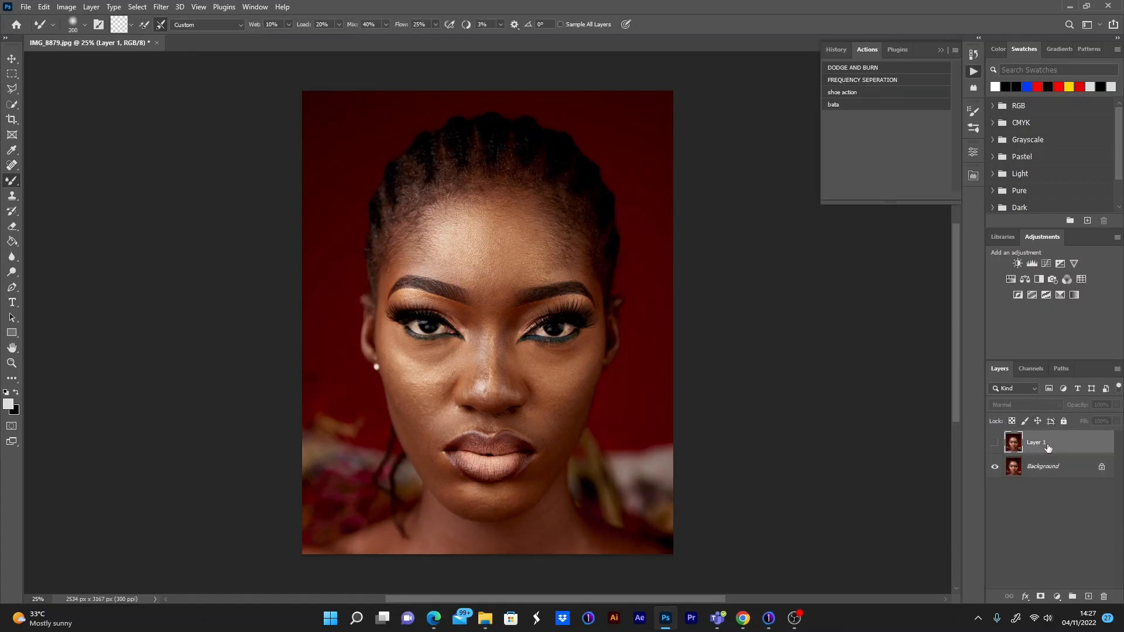
mouse_move(1048, 443)
left_mouse_down()
mouse_move(1080, 565)
mouse_move(1104, 595)
left_mouse_up()
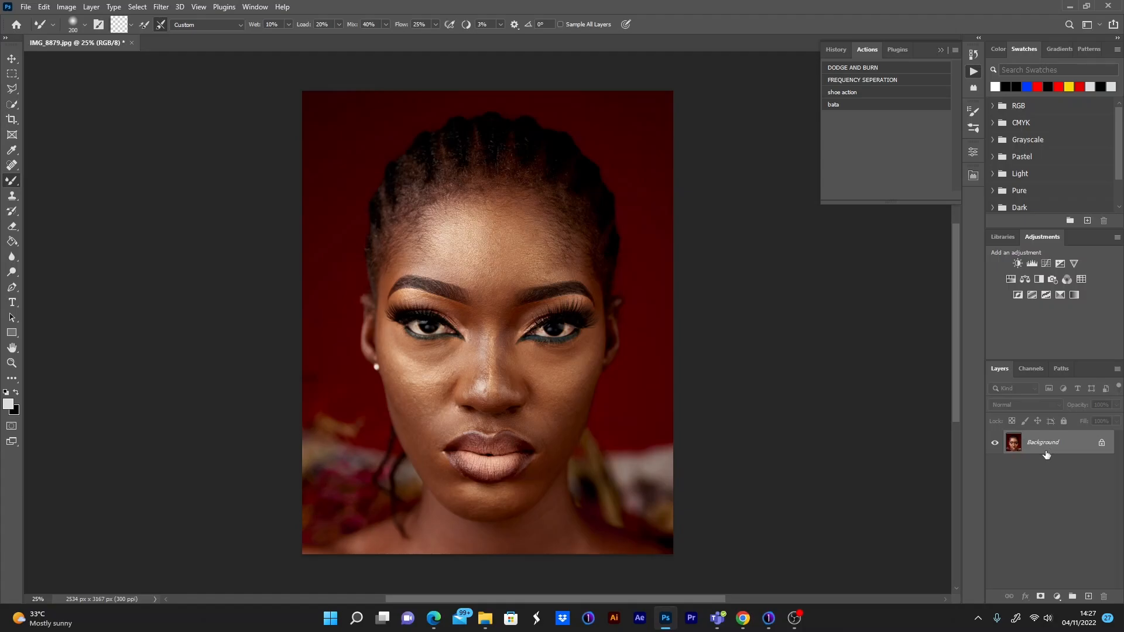
Run the FREQUENCY SEPERATION action with a Gaussian Blur radius of 8 pixels
left_click(941, 50)
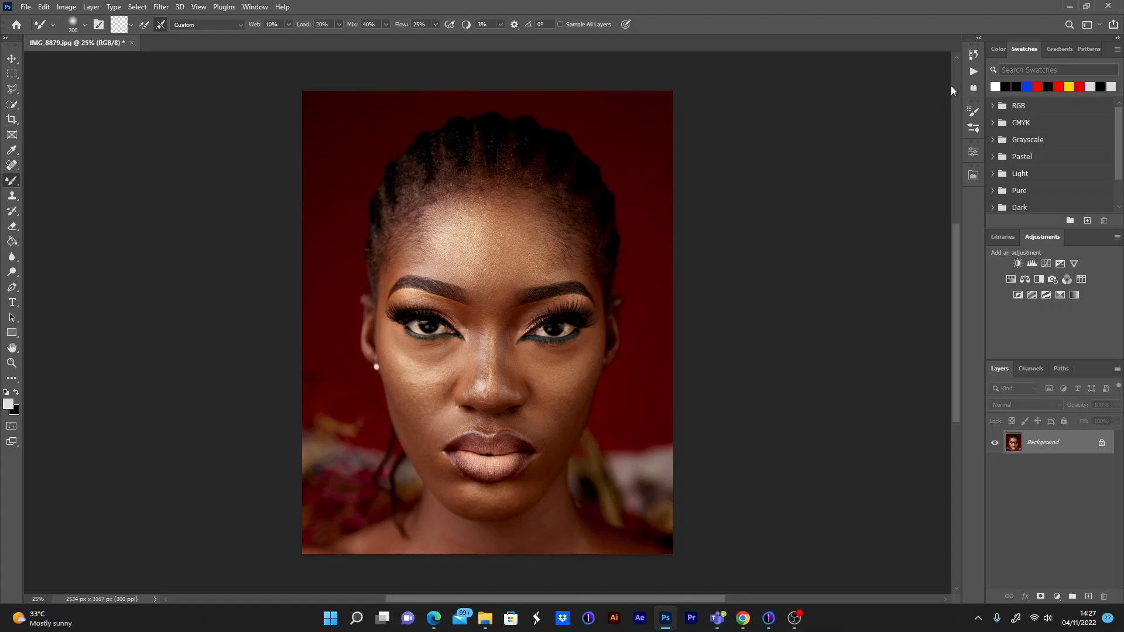
left_click(972, 70)
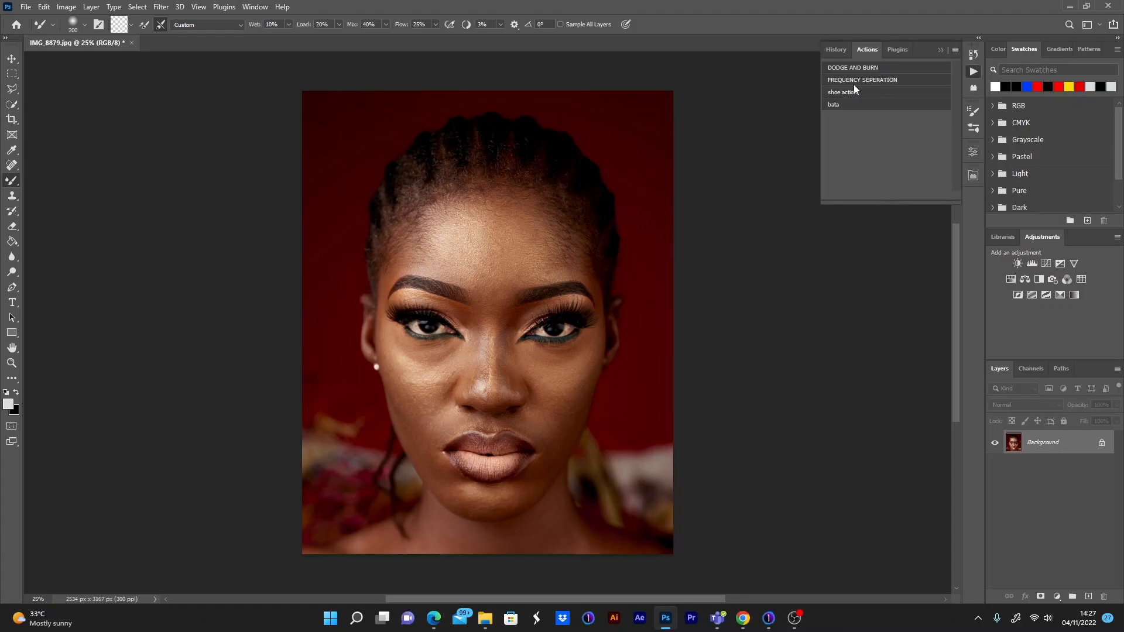
left_click(879, 79)
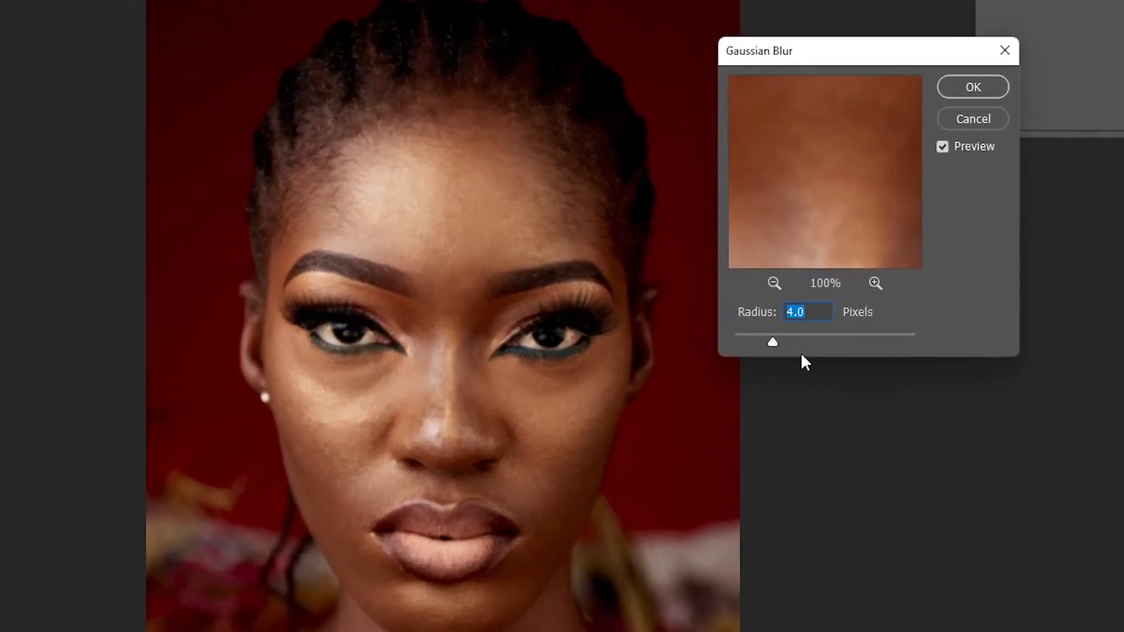
mouse_move(776, 340)
left_mouse_down()
mouse_move(802, 340)
mouse_move(796, 346)
left_mouse_up()
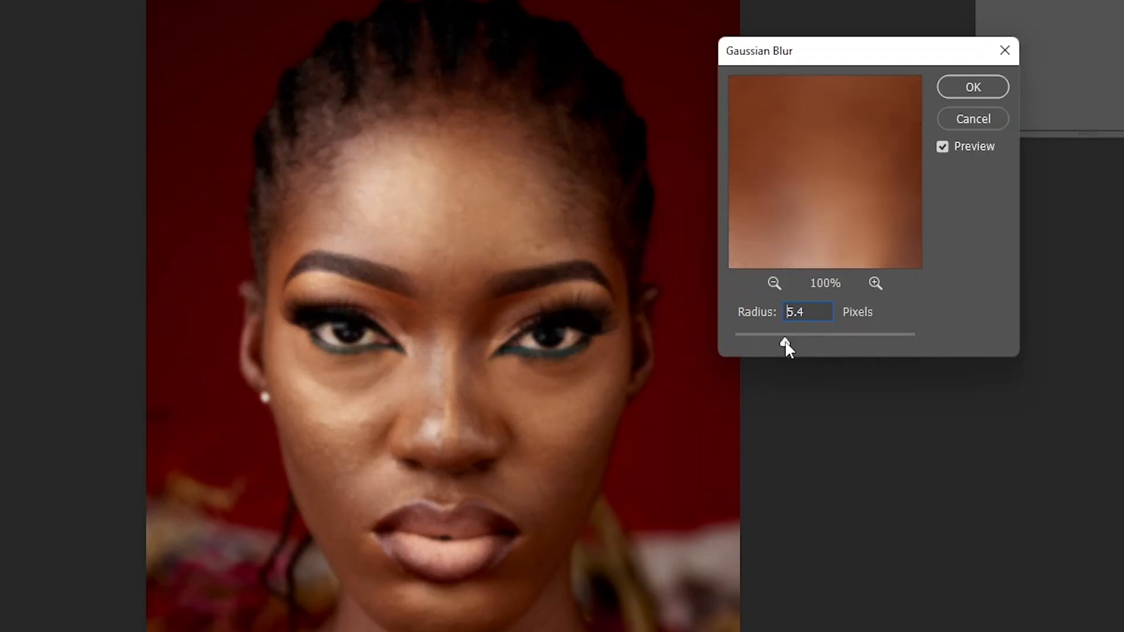
left_click_drag(792, 347, 798, 342)
type("8")
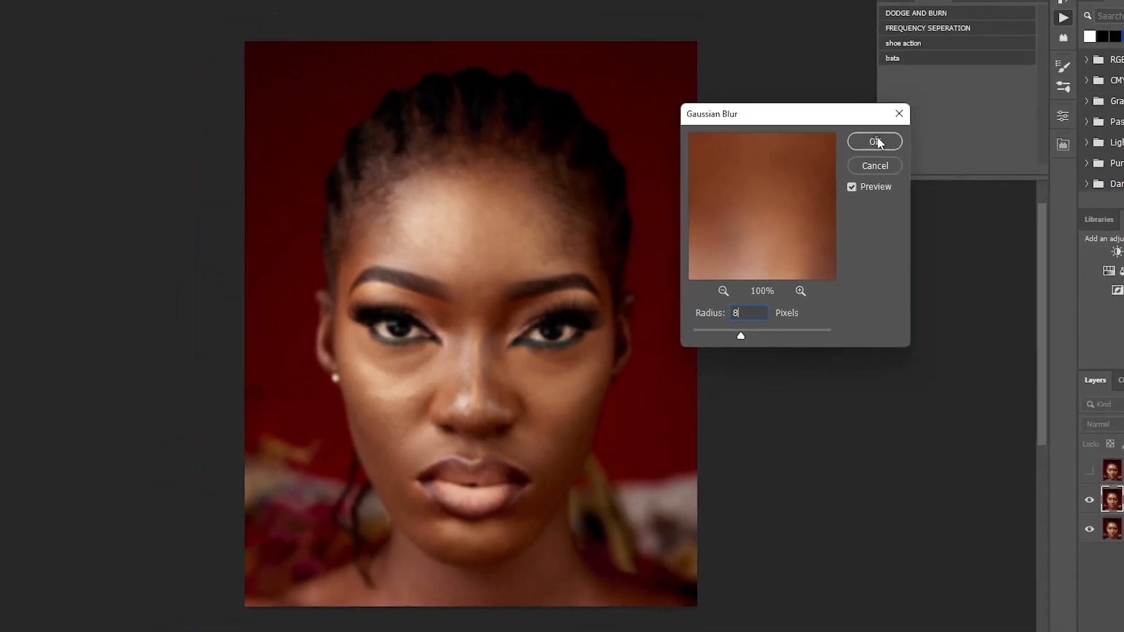
left_click(925, 113)
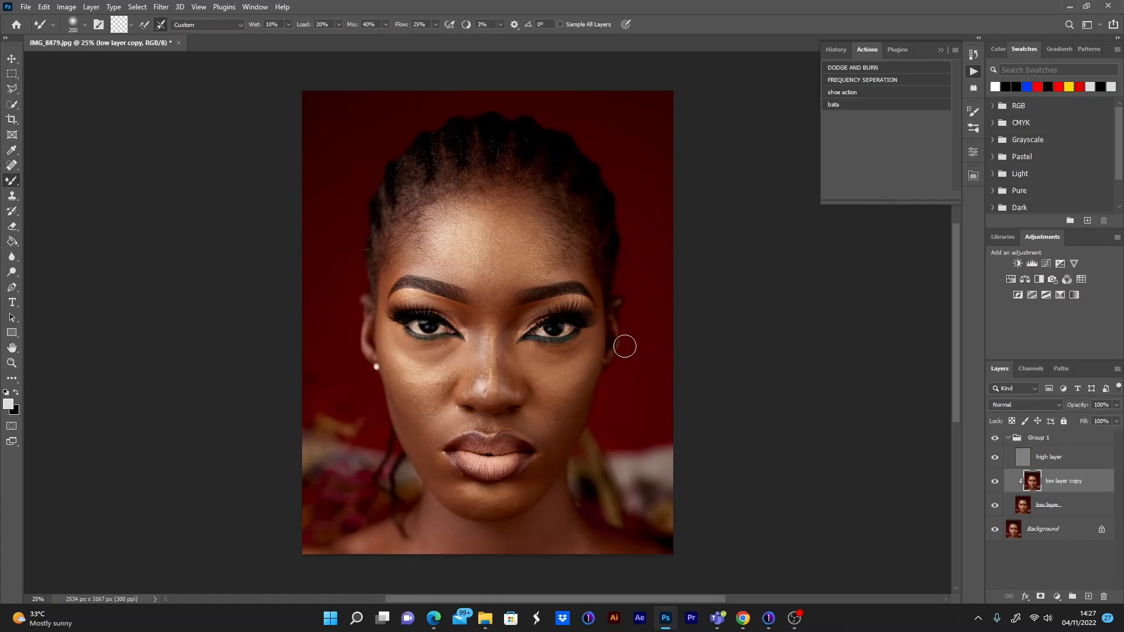
Configure the Mixer Brush with size 400, Mix at 50% and smoothing at 5%
key("bracketright")
key("bracketright")
key("bracketright")
mouse_move(507, 265)
left_mouse_down()
mouse_move(485, 251)
mouse_move(495, 274)
mouse_move(505, 253)
mouse_move(496, 245)
mouse_move(507, 236)
mouse_move(511, 248)
mouse_move(503, 256)
mouse_move(494, 234)
mouse_move(505, 256)
mouse_move(491, 266)
mouse_move(546, 263)
left_mouse_up()
type("5")
left_click(490, 24)
type("5")
Hide the high layer and blend the forehead tones on the low layer copy with the Mixer Brush
left_click(995, 459)
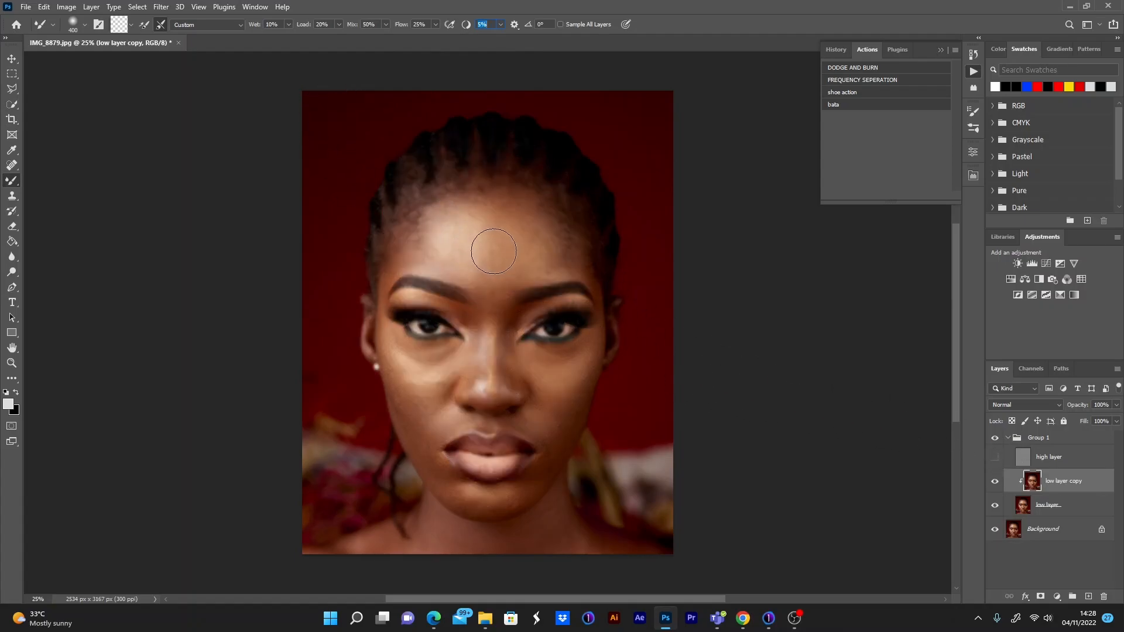
mouse_move(514, 212)
left_mouse_down()
mouse_move(472, 221)
mouse_move(480, 252)
mouse_move(469, 266)
mouse_move(437, 239)
mouse_move(425, 256)
mouse_move(445, 220)
mouse_move(484, 213)
mouse_move(475, 204)
mouse_move(459, 230)
mouse_move(502, 207)
mouse_move(477, 211)
mouse_move(486, 230)
mouse_move(543, 234)
mouse_move(561, 259)
mouse_move(547, 211)
mouse_move(554, 262)
mouse_move(544, 251)
mouse_move(513, 274)
mouse_move(517, 285)
mouse_move(481, 281)
mouse_move(494, 288)
mouse_move(462, 254)
mouse_move(418, 249)
mouse_move(435, 229)
mouse_move(418, 248)
mouse_move(406, 241)
mouse_move(404, 255)
mouse_move(446, 206)
mouse_move(486, 212)
mouse_move(477, 203)
mouse_move(456, 211)
mouse_move(501, 220)
mouse_move(483, 205)
mouse_move(532, 208)
mouse_move(505, 217)
mouse_move(543, 233)
mouse_move(562, 258)
mouse_move(537, 270)
mouse_move(560, 252)
mouse_move(571, 255)
mouse_move(541, 263)
mouse_move(565, 270)
mouse_move(573, 250)
mouse_move(562, 264)
mouse_move(509, 258)
mouse_move(480, 226)
mouse_move(492, 216)
mouse_move(476, 251)
mouse_move(451, 233)
mouse_move(464, 216)
mouse_move(477, 258)
mouse_move(446, 251)
mouse_move(477, 273)
mouse_move(428, 240)
mouse_move(513, 280)
mouse_move(526, 246)
mouse_move(550, 258)
mouse_move(534, 230)
mouse_move(537, 253)
mouse_move(474, 230)
mouse_move(454, 248)
left_mouse_up()
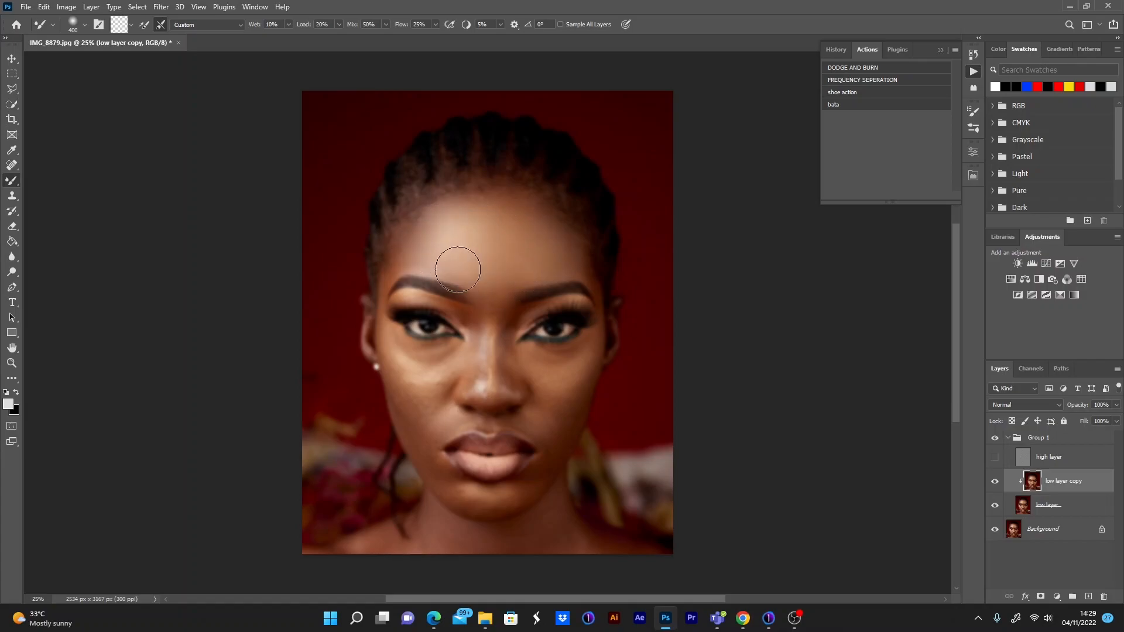
Show the high layer and compare the forehead before and after blending by toggling the low layer copy
left_click(995, 457)
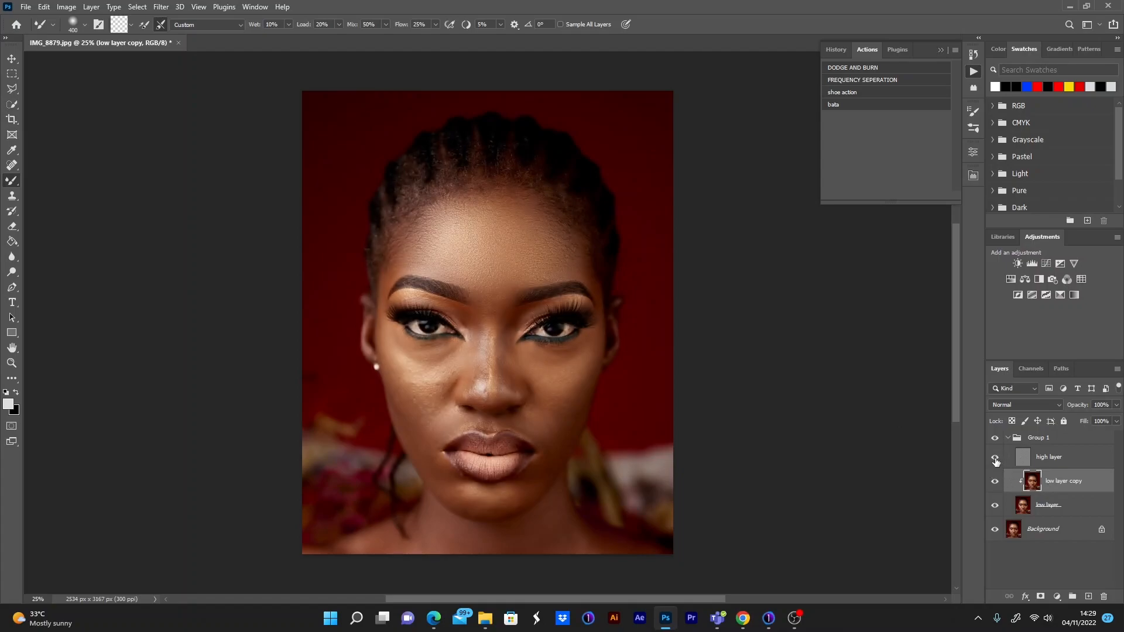
left_click(996, 483)
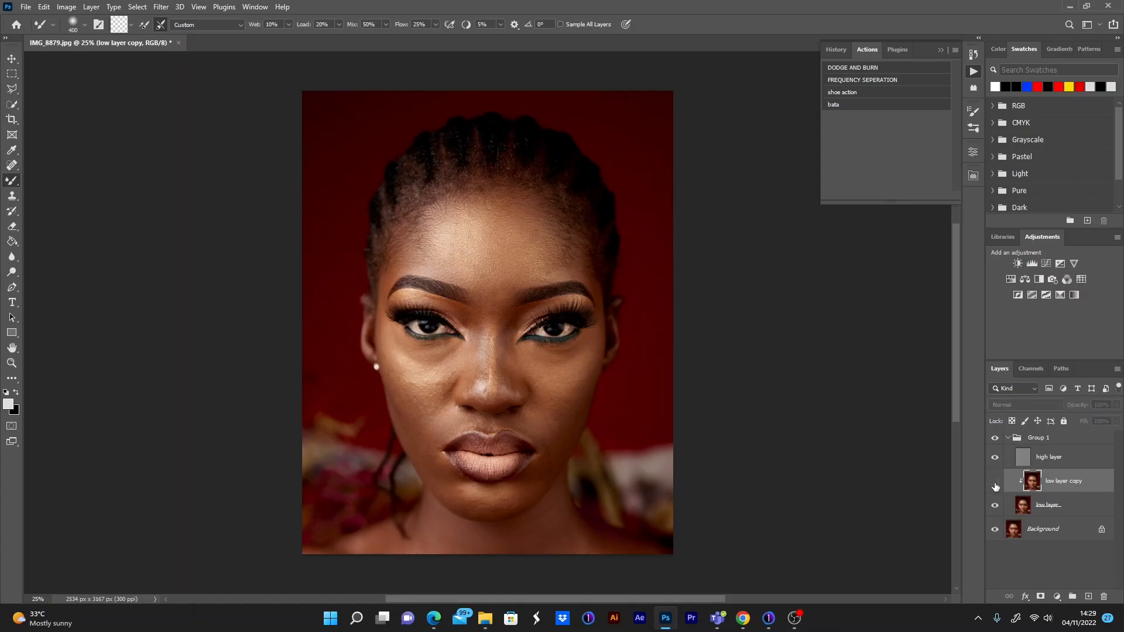
left_click(995, 486)
left_click(996, 487)
With the high layer hidden, blend the forehead's side and the cheek beside the pearl earring, using a size 250 Mixer Brush for the cheek
left_click(995, 458)
mouse_move(427, 223)
left_mouse_down()
mouse_move(464, 214)
mouse_move(463, 254)
mouse_move(419, 259)
left_mouse_up()
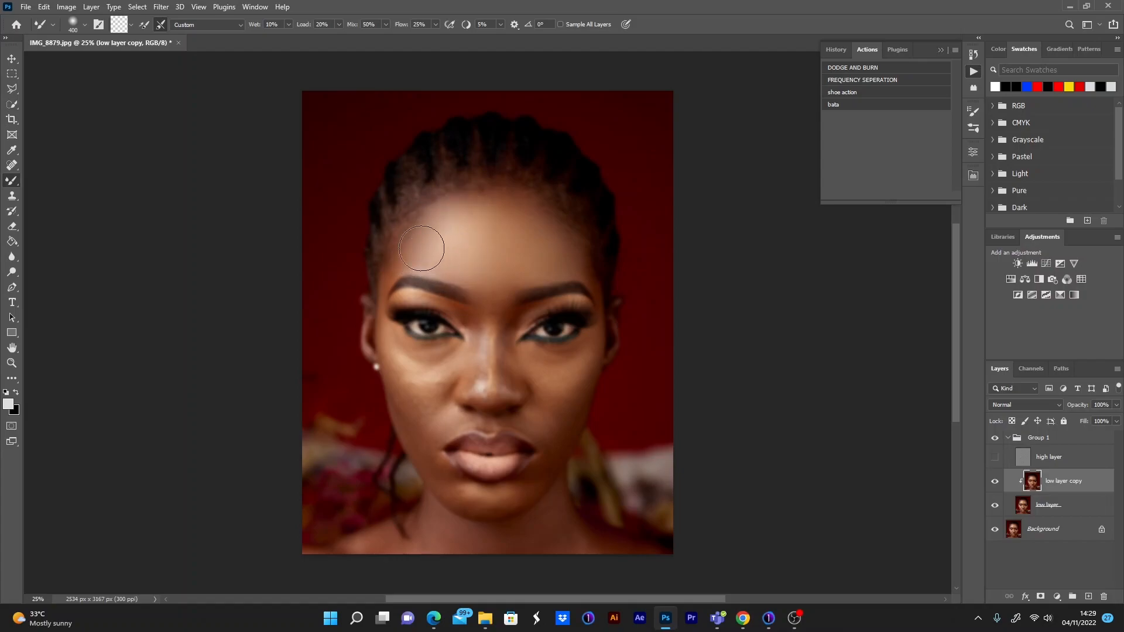
key("bracketleft")
key("bracketleft")
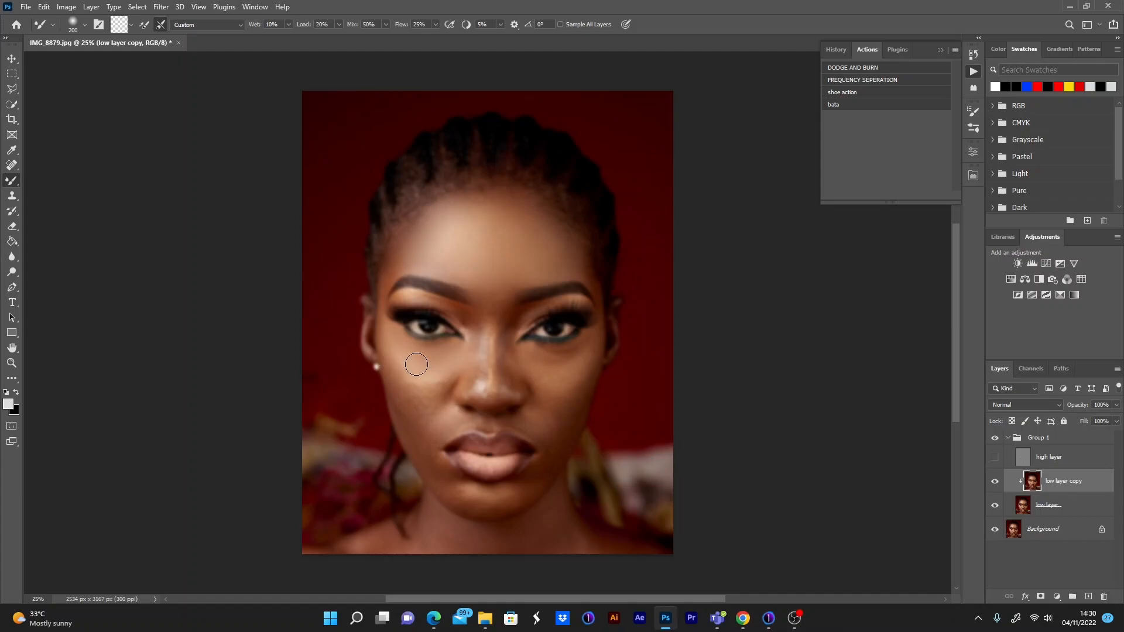
key("bracketright")
key("bracketright")
mouse_move(399, 367)
left_mouse_down()
mouse_move(416, 413)
mouse_move(418, 386)
left_mouse_up()
mouse_move(401, 387)
left_mouse_down()
mouse_move(432, 458)
mouse_move(399, 393)
mouse_move(397, 366)
mouse_move(409, 389)
mouse_move(401, 363)
left_mouse_up()
mouse_move(451, 368)
left_mouse_down()
mouse_move(476, 356)
mouse_move(460, 384)
mouse_move(443, 373)
mouse_move(433, 403)
mouse_move(441, 407)
mouse_move(445, 394)
mouse_move(423, 414)
mouse_move(419, 399)
mouse_move(444, 413)
mouse_move(426, 401)
mouse_move(439, 405)
mouse_move(450, 364)
mouse_move(458, 377)
mouse_move(428, 400)
mouse_move(426, 357)
mouse_move(441, 374)
mouse_move(415, 380)
mouse_move(429, 357)
mouse_move(403, 373)
mouse_move(388, 337)
mouse_move(419, 371)
mouse_move(457, 358)
mouse_move(447, 395)
mouse_move(417, 421)
mouse_move(395, 360)
left_mouse_up()
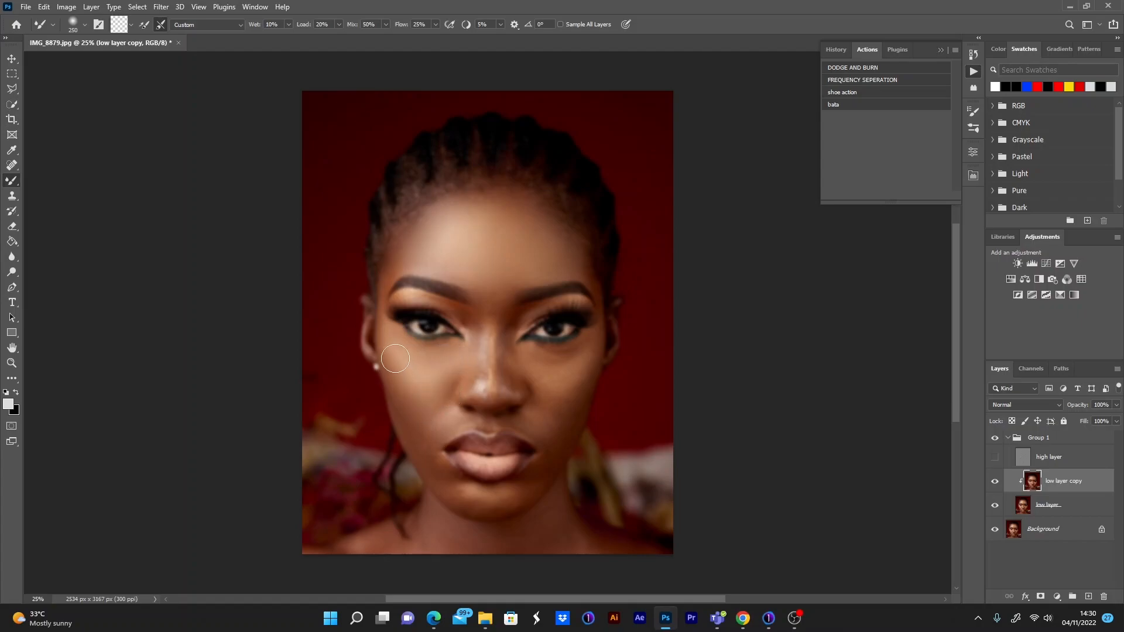
Show the high layer again and compare the cheek blending by toggling the low layer copy
left_click(995, 458)
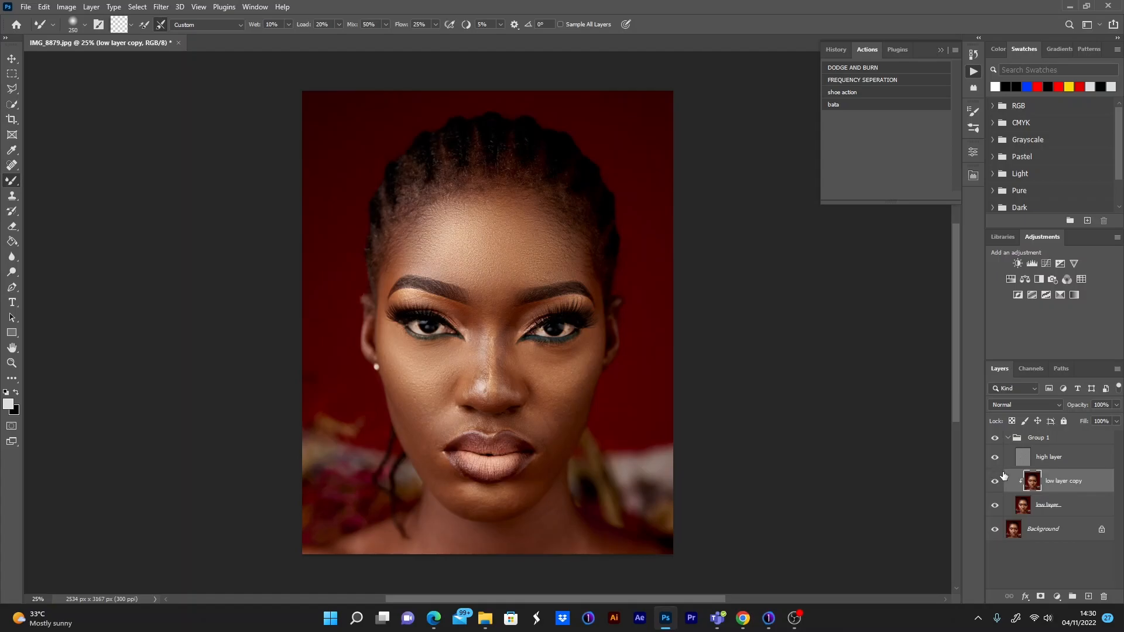
left_click(995, 459)
left_click(995, 484)
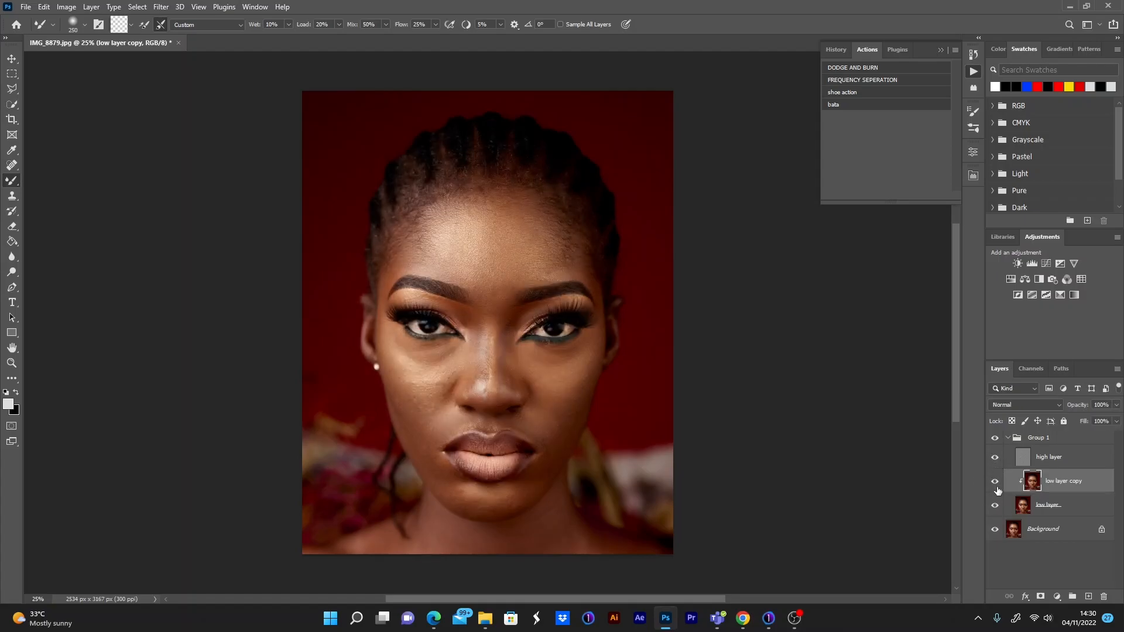
With the high layer hidden, blend the cheek opposite the pearl earring on the low layer copy, then the nose bridge using a size 175 Mixer Brush
left_click(996, 485)
left_click(995, 458)
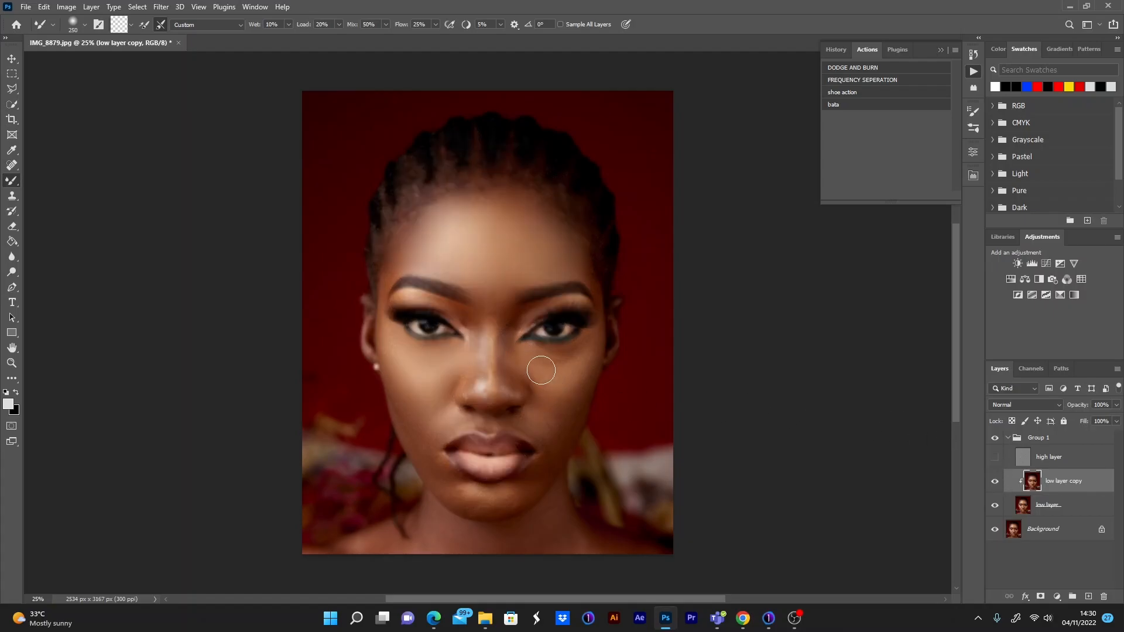
mouse_move(568, 368)
left_mouse_down()
mouse_move(586, 347)
mouse_move(569, 389)
mouse_move(557, 368)
mouse_move(537, 377)
mouse_move(526, 358)
mouse_move(536, 379)
mouse_move(508, 344)
mouse_move(512, 397)
mouse_move(506, 319)
mouse_move(503, 334)
mouse_move(517, 317)
mouse_move(503, 356)
mouse_move(500, 279)
mouse_move(474, 375)
mouse_move(485, 342)
mouse_move(483, 332)
mouse_move(472, 367)
mouse_move(472, 323)
mouse_move(479, 368)
left_mouse_up()
key("bracketleft")
key("bracketleft")
left_click_drag(475, 327, 475, 345)
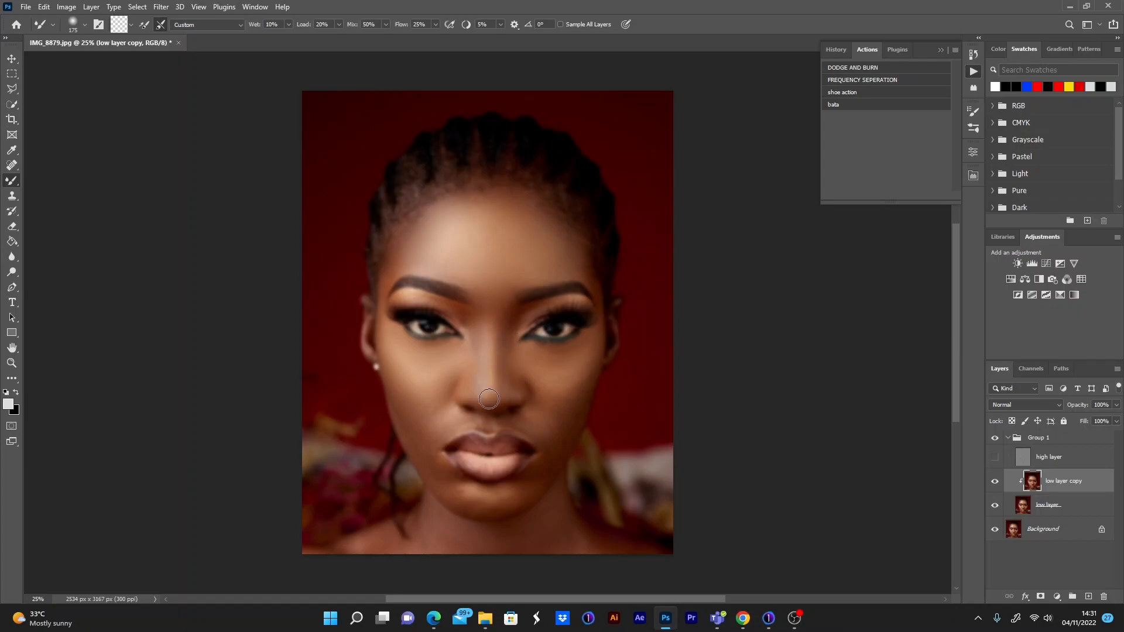
Blend the lower cheek, nose tip, chin and jawline on the low layer copy with the Mixer Brush, then show the high layer again
key("bracketright")
mouse_move(546, 388)
left_mouse_down()
mouse_move(582, 372)
mouse_move(577, 414)
mouse_move(567, 374)
mouse_move(534, 410)
mouse_move(532, 424)
mouse_move(563, 437)
mouse_move(582, 369)
mouse_move(549, 393)
mouse_move(529, 358)
mouse_move(510, 353)
mouse_move(545, 428)
mouse_move(580, 378)
mouse_move(570, 419)
left_mouse_up()
key("]")
left_click_drag(489, 400, 490, 405)
mouse_move(486, 495)
left_mouse_down()
mouse_move(462, 491)
mouse_move(426, 443)
mouse_move(443, 478)
mouse_move(410, 419)
mouse_move(426, 440)
mouse_move(447, 416)
mouse_move(447, 371)
mouse_move(417, 429)
left_mouse_up()
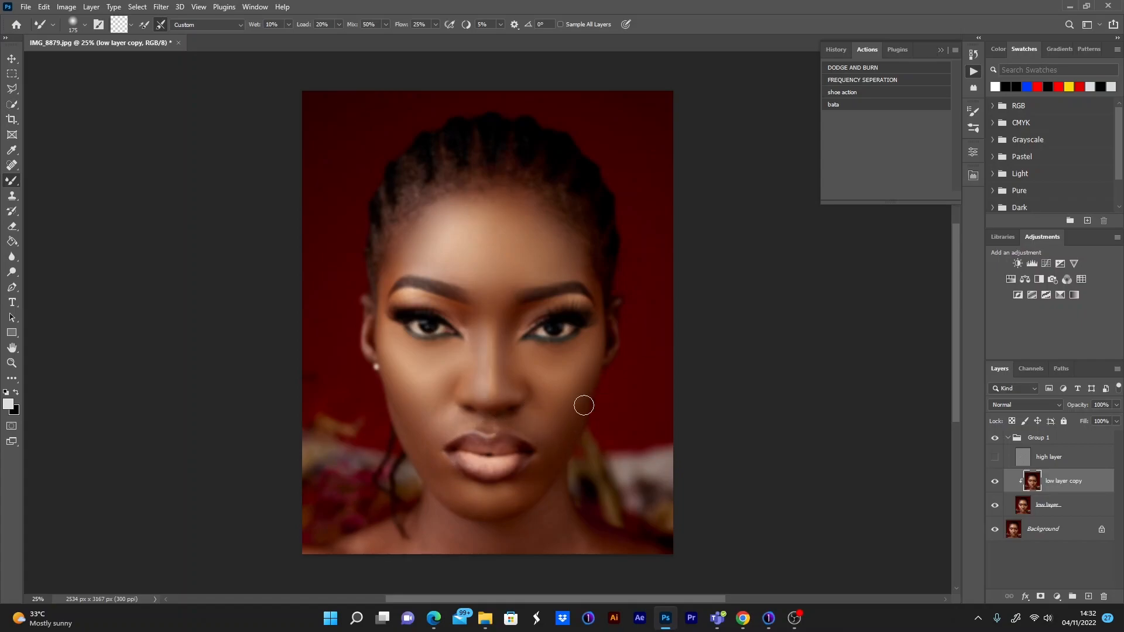
left_click(995, 458)
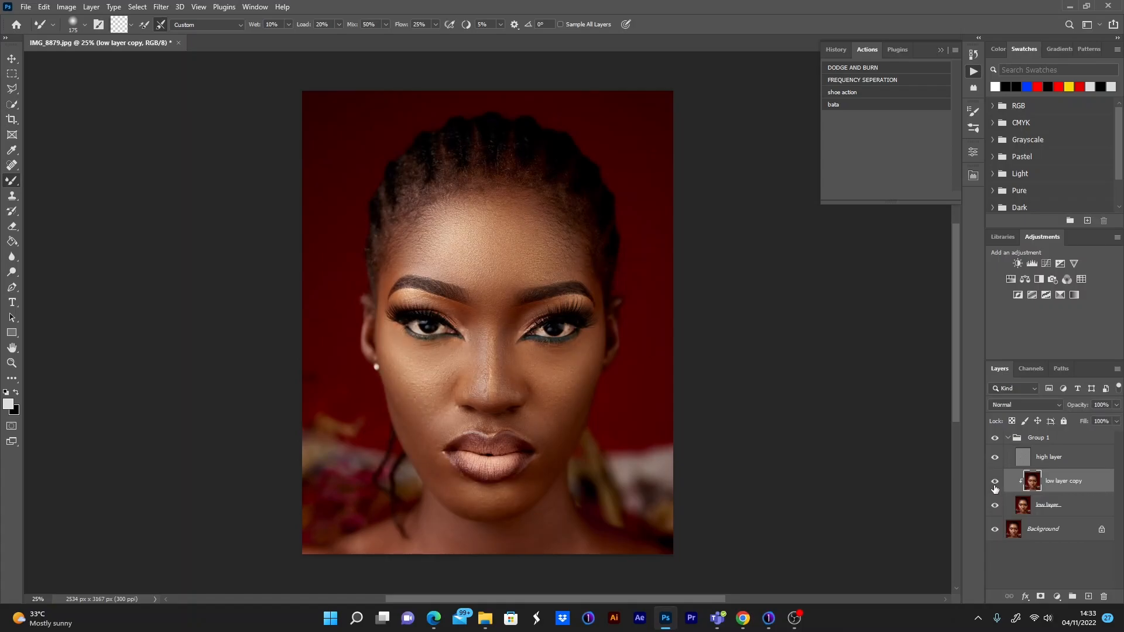
Refine the temple and mouth-corner tones on the low layer copy while the high layer is hidden, then show the high layer again
left_click(994, 457)
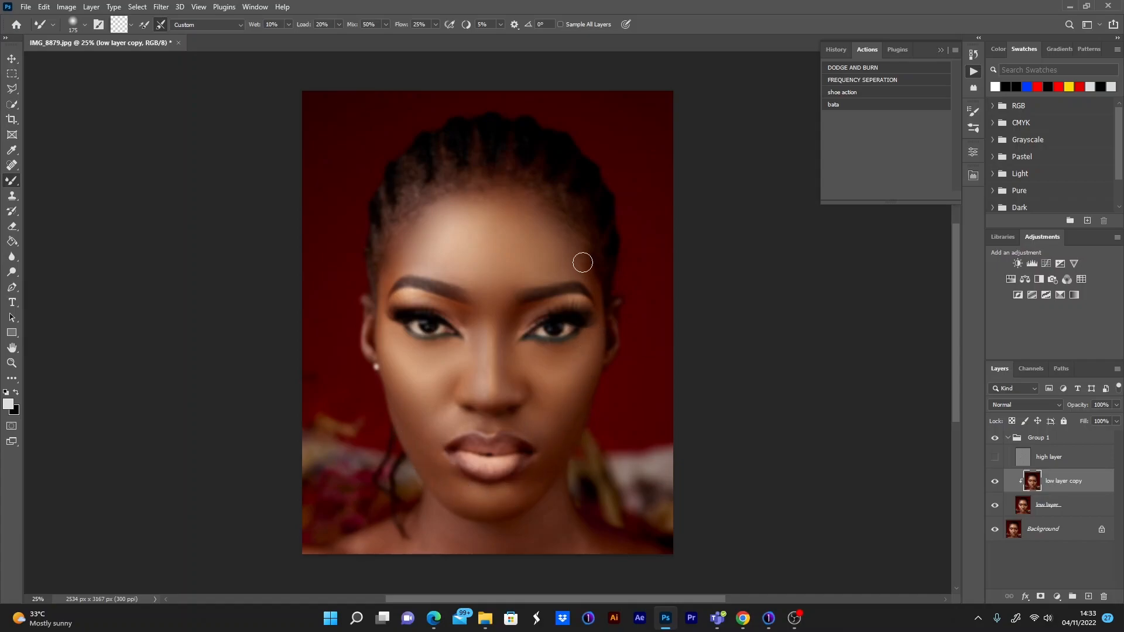
key("bracketright")
left_click(994, 457)
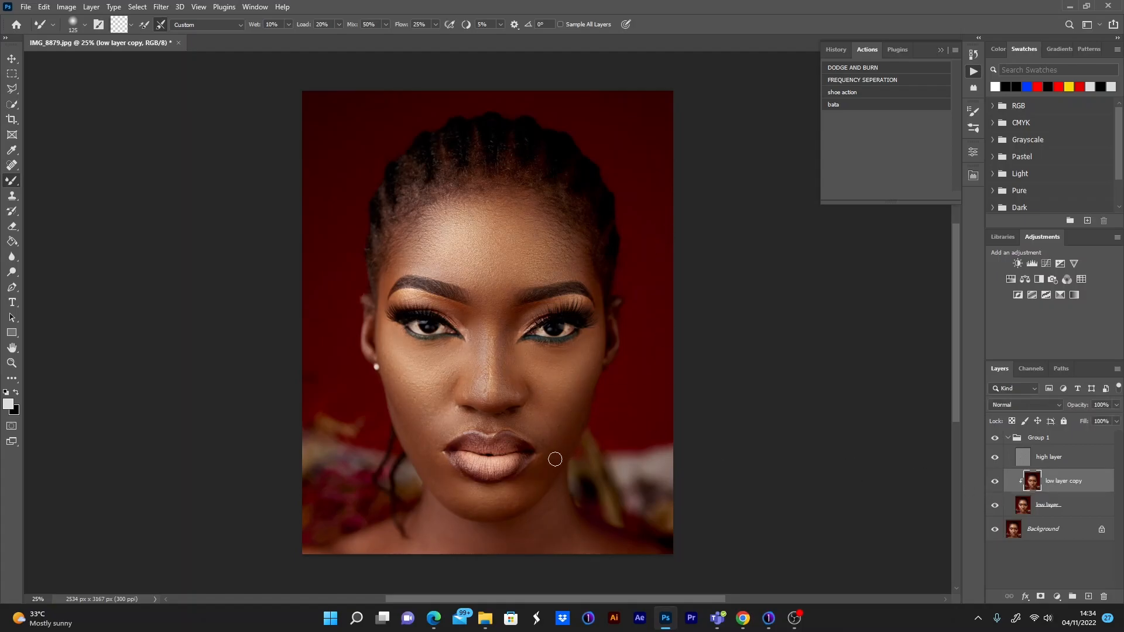
key("bracketright")
key("bracketright")
left_click(995, 458)
left_click(997, 459)
Compare the whole face before and after blending by toggling the low layer copy's visibility
left_click(995, 483)
left_click(995, 483)
left_click(995, 482)
left_click(995, 484)
left_click(995, 483)
left_click(995, 484)
Preview the low layer copy at reduced opacities, return it to 100% and check its effect by toggling the layer
left_click(1116, 404)
left_click_drag(1117, 420, 1065, 422)
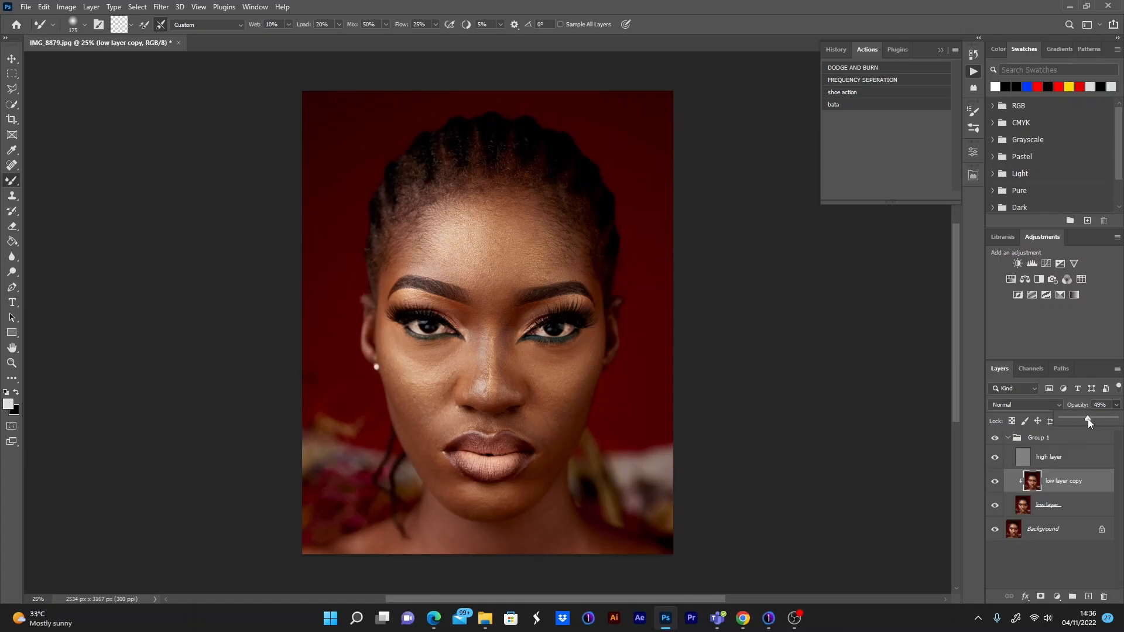
left_click_drag(1106, 419, 1115, 419)
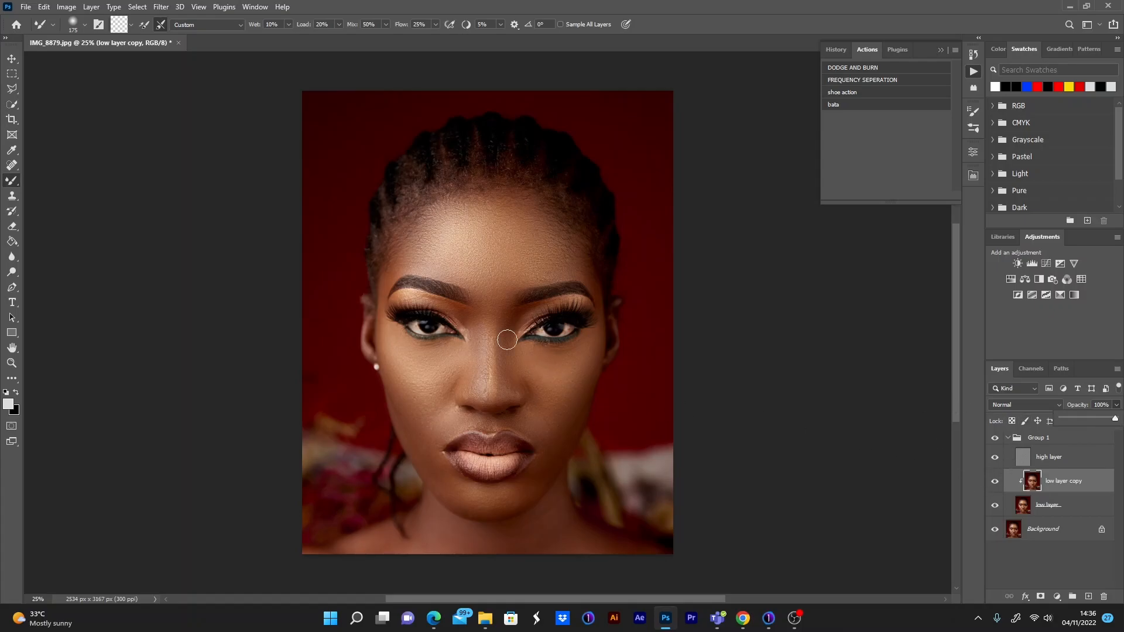
left_click(994, 482)
left_click(995, 483)
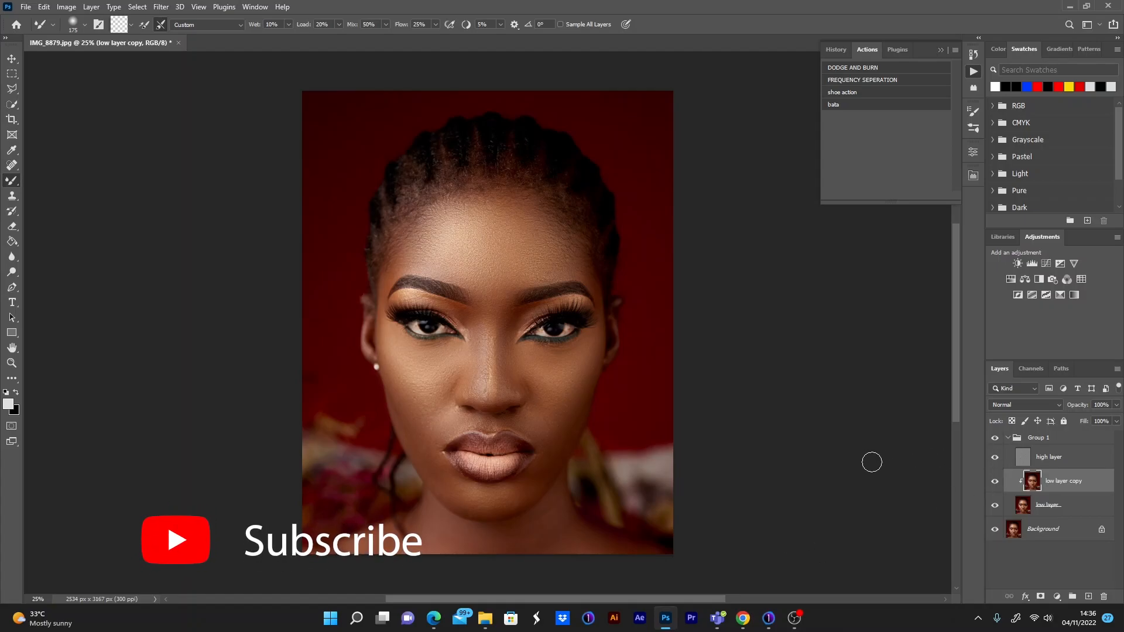
Collapse the frequency separation group and rename it FS
left_click(1007, 439)
double_click(1038, 439)
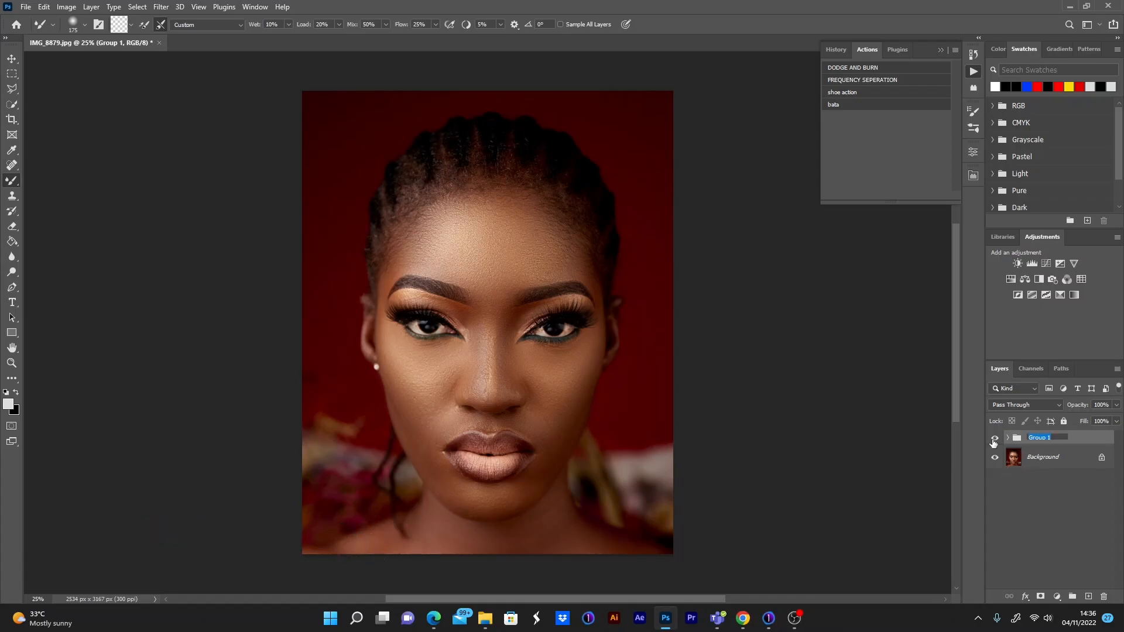
type("FS")
left_click(1009, 509)
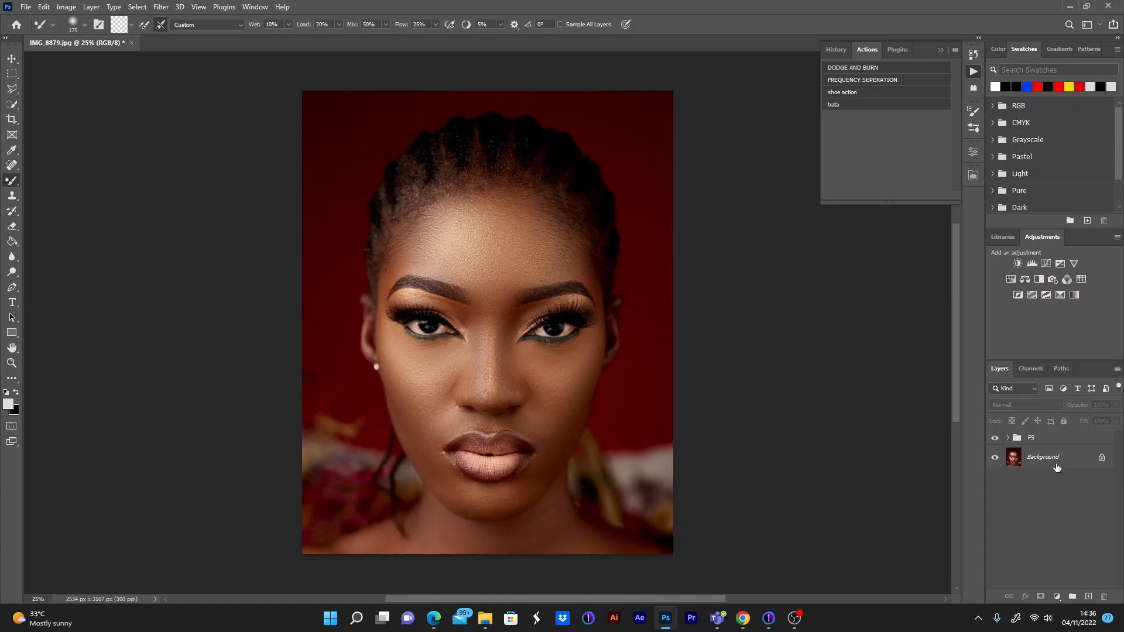
Select the low layer copy inside the FS group, reduce the Mixer Brush size to 90 and collapse the group again
left_click(1013, 439)
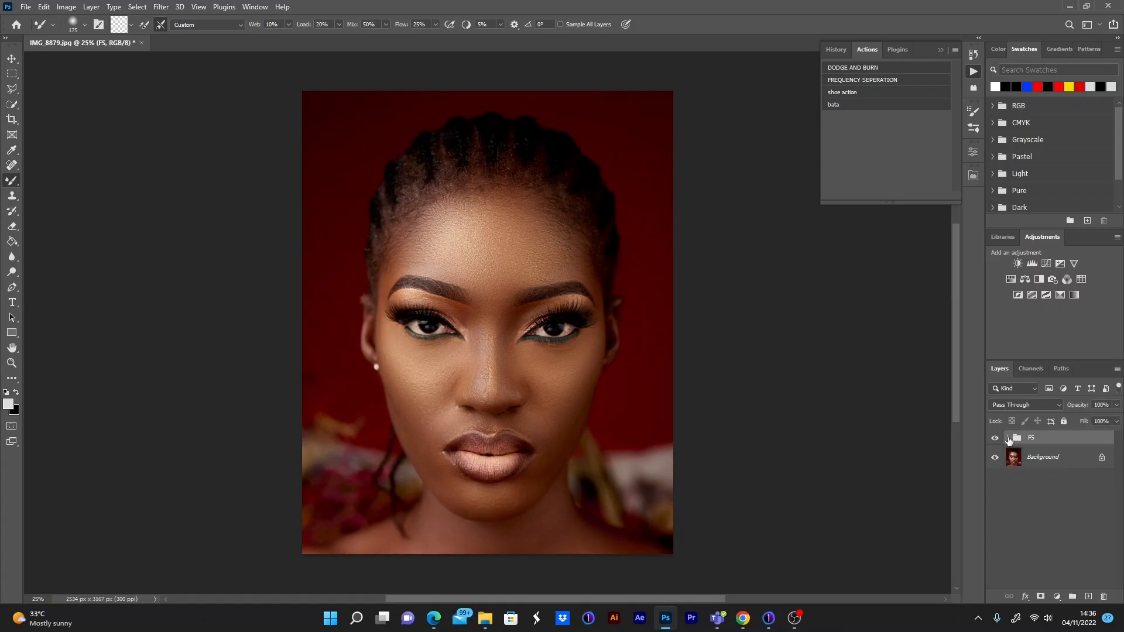
left_click(1009, 439)
left_click(1061, 483)
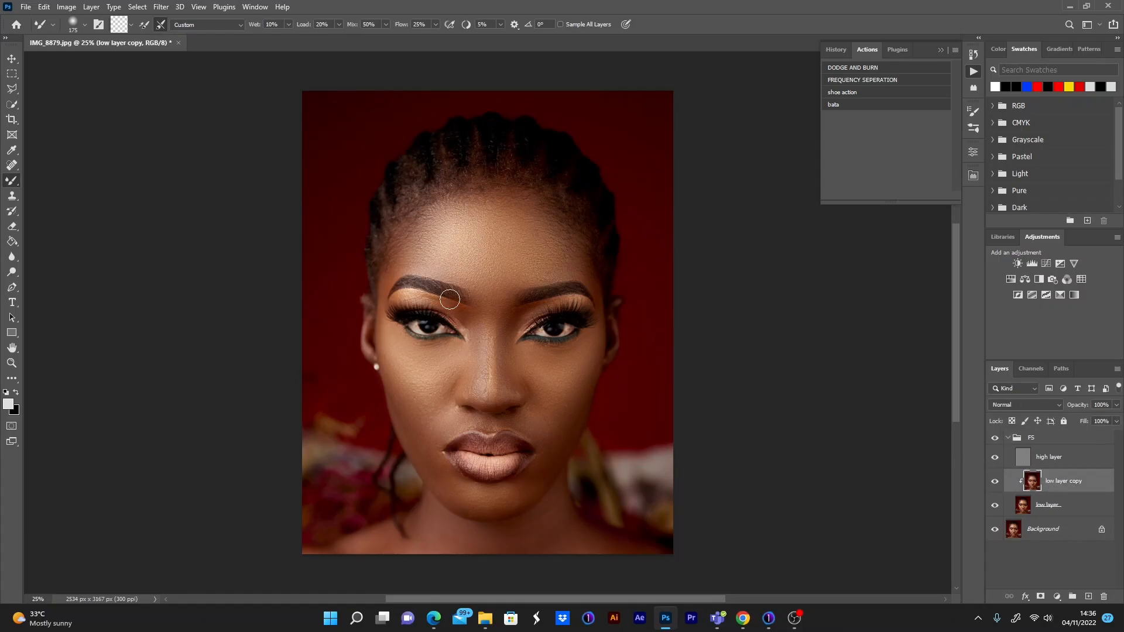
key("bracketleft")
key("bracketleft")
key("bracketleft")
left_click(1008, 438)
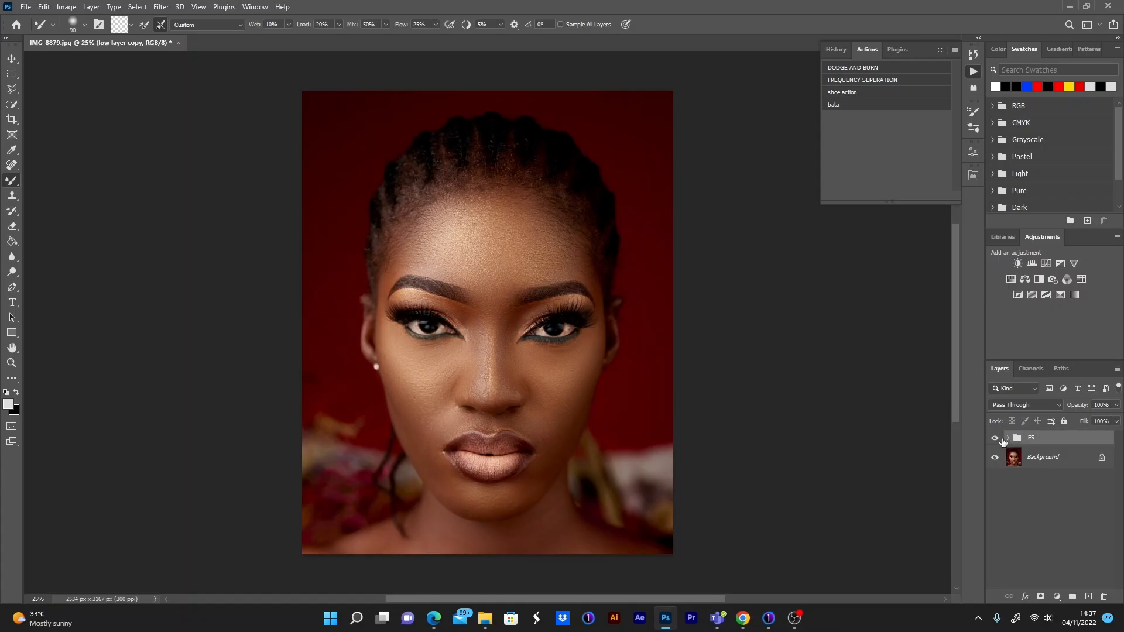
Run the DODGE AND BURN action and set up the Brush tool at size 400 for painting on the DODGE mask
left_click(862, 69)
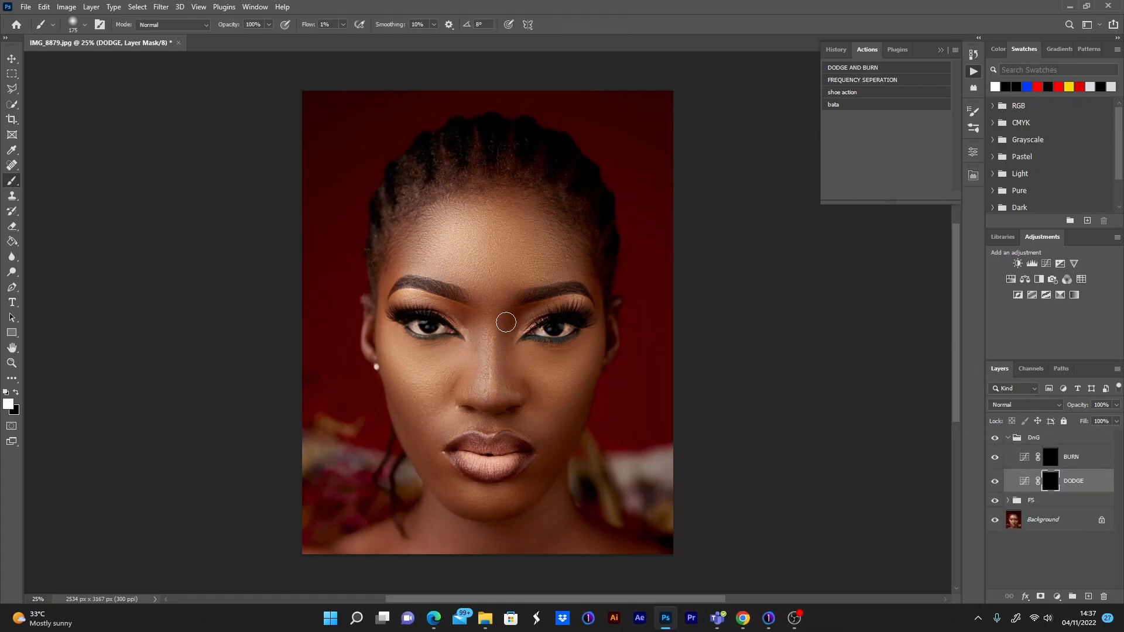
key("bracketright")
key("bracketright")
key("bracketright")
key("bracketright")
mouse_move(454, 279)
left_mouse_down()
mouse_move(484, 239)
mouse_move(509, 245)
mouse_move(490, 264)
left_mouse_up()
key("shift+b")
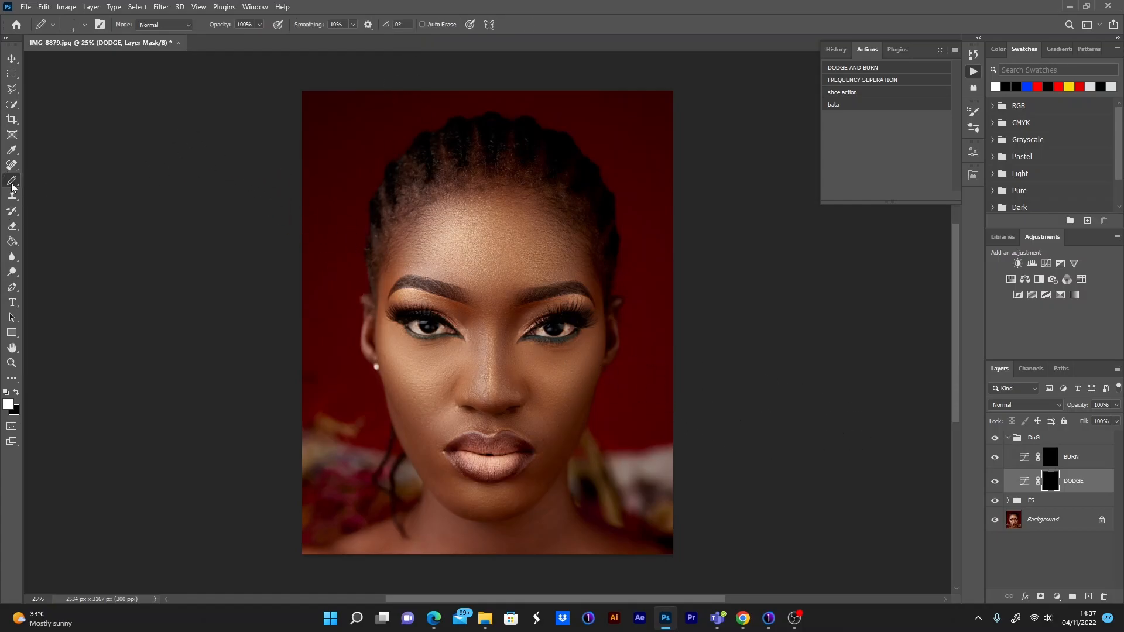
right_click(12, 183)
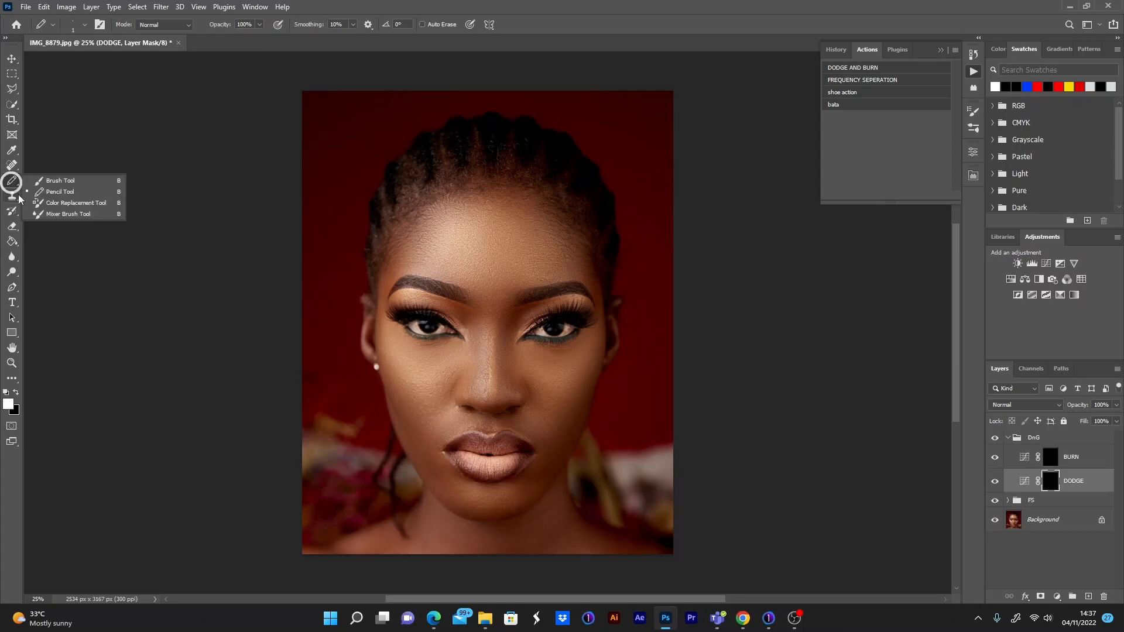
left_click(60, 183)
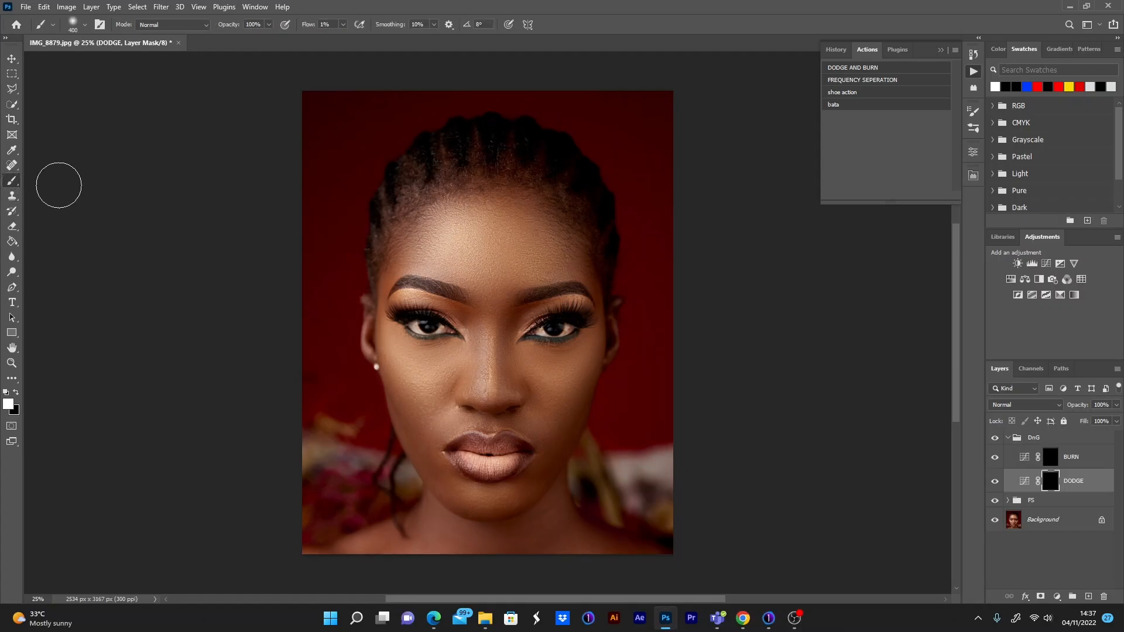
Brighten the centre of the forehead by painting white on the DODGE mask with an enlarged Brush
key("bracketright")
key("bracketright")
mouse_move(475, 246)
left_mouse_down()
mouse_move(493, 246)
mouse_move(492, 257)
left_mouse_up()
mouse_move(492, 246)
left_mouse_down()
mouse_move(468, 235)
mouse_move(489, 263)
mouse_move(511, 248)
mouse_move(482, 236)
mouse_move(466, 258)
mouse_move(474, 240)
mouse_move(493, 295)
left_mouse_up()
Brighten the areas under both eyes, the lips and the chin on the DODGE mask with a size 300 Brush
key("bracketleft")
key("bracketleft")
key("bracketleft")
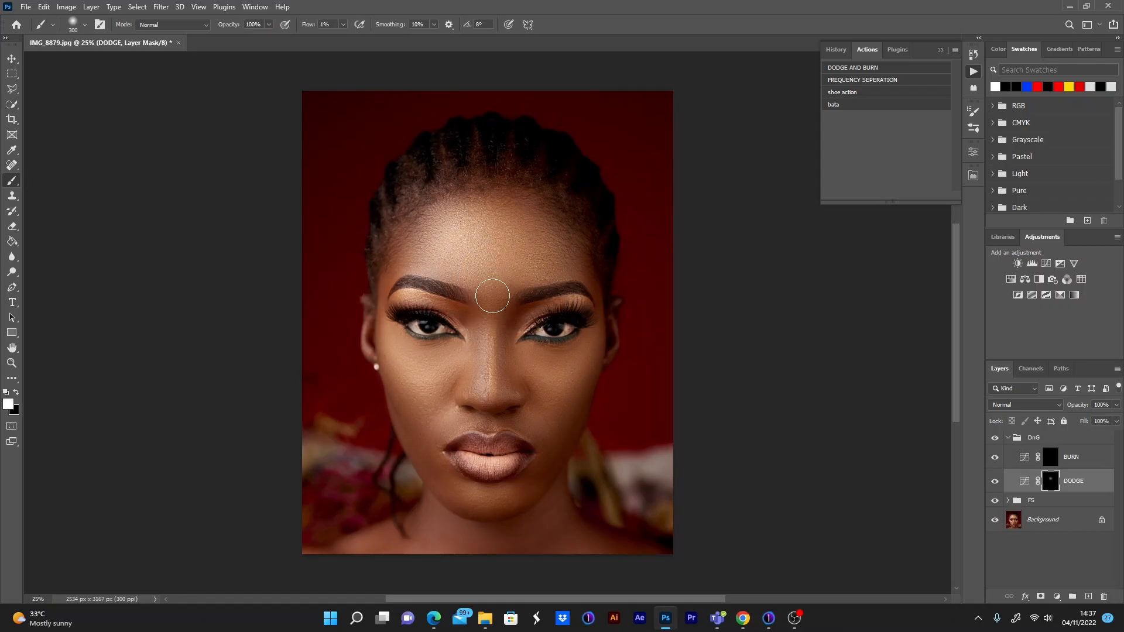
mouse_move(414, 364)
left_mouse_down()
mouse_move(458, 366)
mouse_move(448, 362)
mouse_move(438, 386)
mouse_move(408, 359)
mouse_move(422, 374)
mouse_move(447, 353)
mouse_move(435, 404)
mouse_move(415, 389)
mouse_move(425, 398)
mouse_move(432, 370)
mouse_move(456, 352)
mouse_move(407, 355)
left_mouse_up()
mouse_move(574, 368)
left_mouse_down()
mouse_move(525, 357)
mouse_move(580, 345)
mouse_move(559, 402)
mouse_move(530, 375)
mouse_move(588, 345)
mouse_move(554, 439)
mouse_move(541, 402)
left_mouse_up()
mouse_move(499, 490)
left_mouse_down()
mouse_move(449, 475)
mouse_move(500, 508)
mouse_move(515, 493)
mouse_move(503, 499)
mouse_move(503, 462)
mouse_move(466, 453)
mouse_move(518, 451)
mouse_move(503, 473)
mouse_move(466, 459)
mouse_move(507, 460)
left_mouse_up()
Paint a highlight along the nose bridge on the DODGE mask with a size 100 Brush
key("bracketleft")
key("bracketleft")
key("bracketleft")
key("bracketleft")
key("bracketleft")
key("bracketleft")
left_click_drag(495, 385, 492, 341)
left_click_drag(494, 385, 493, 321)
left_click_drag(490, 386, 491, 324)
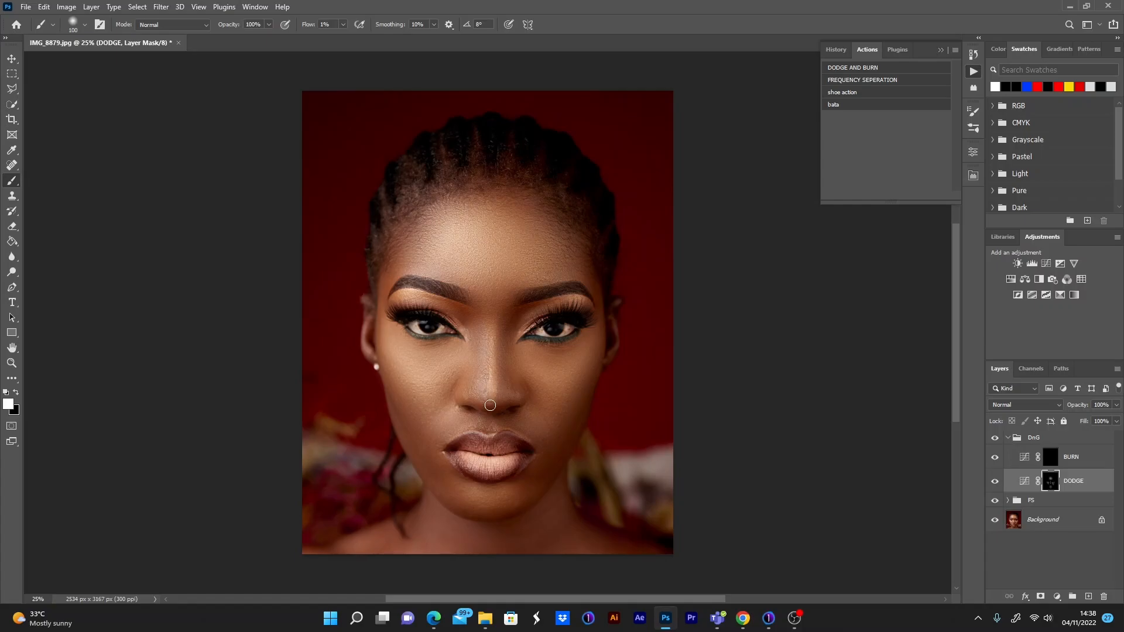
Enlarge the Brush to size 175 and compare the highlights before and after by toggling the DODGE layer
key("bracketright")
key("bracketright")
key("bracketright")
left_click(993, 481)
left_click(997, 482)
left_click(995, 482)
left_click(994, 483)
Display the DODGE mask alone, soften it with a 15.3-pixel Gaussian Blur and return to the normal image view
left_click(1052, 483, "alt")
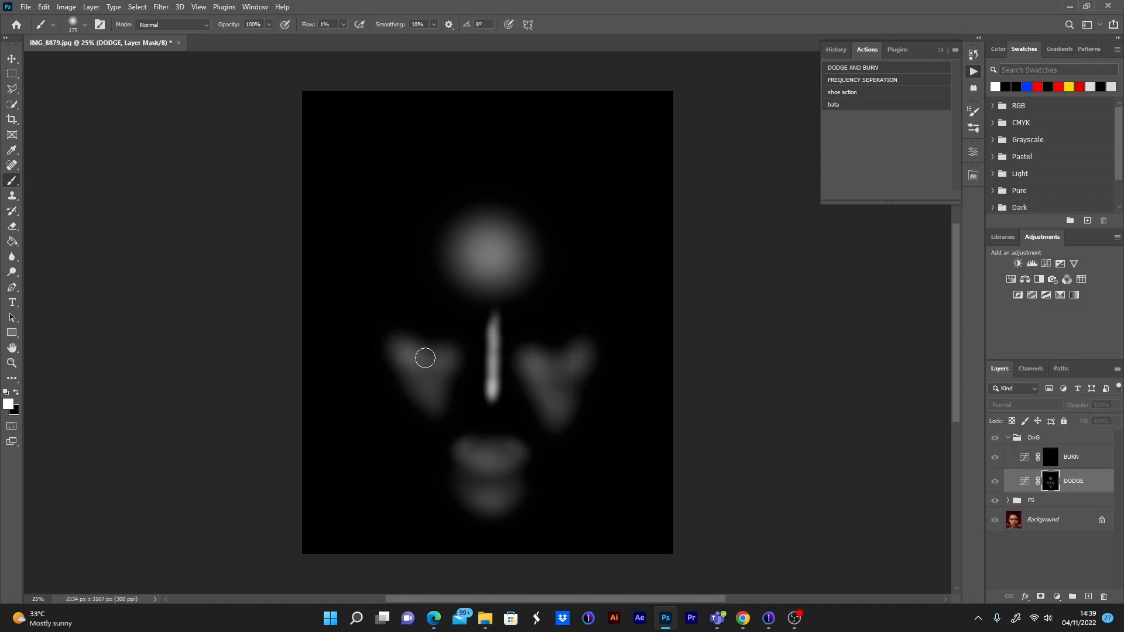
left_click(161, 7)
mouse_move(232, 162)
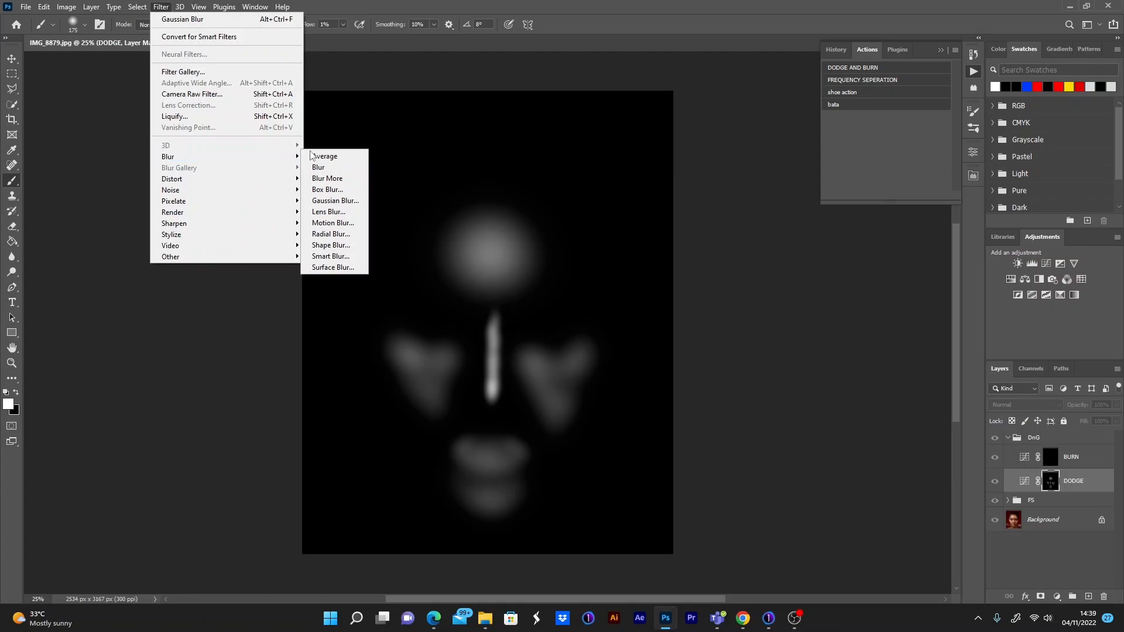
left_click(355, 200)
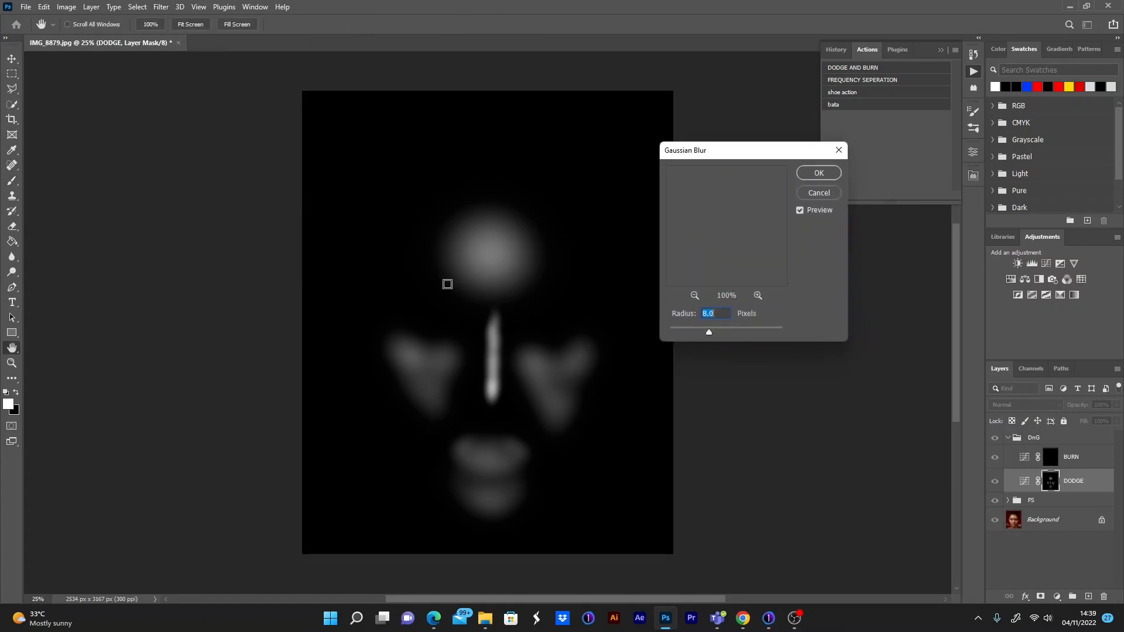
left_click_drag(728, 333, 722, 331)
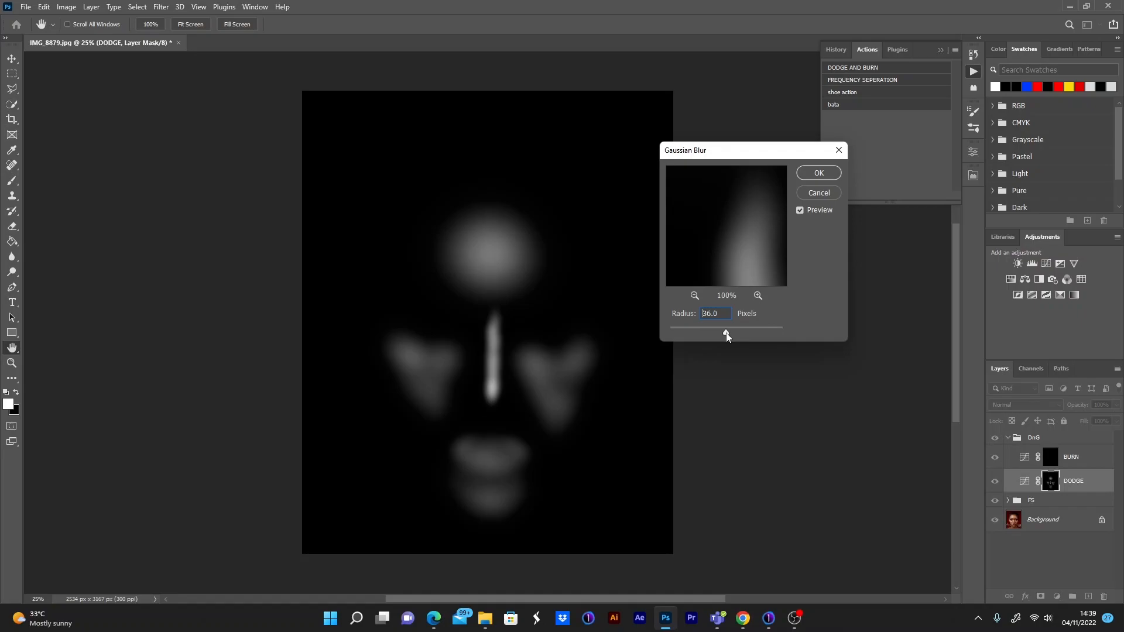
left_click_drag(726, 336, 720, 337)
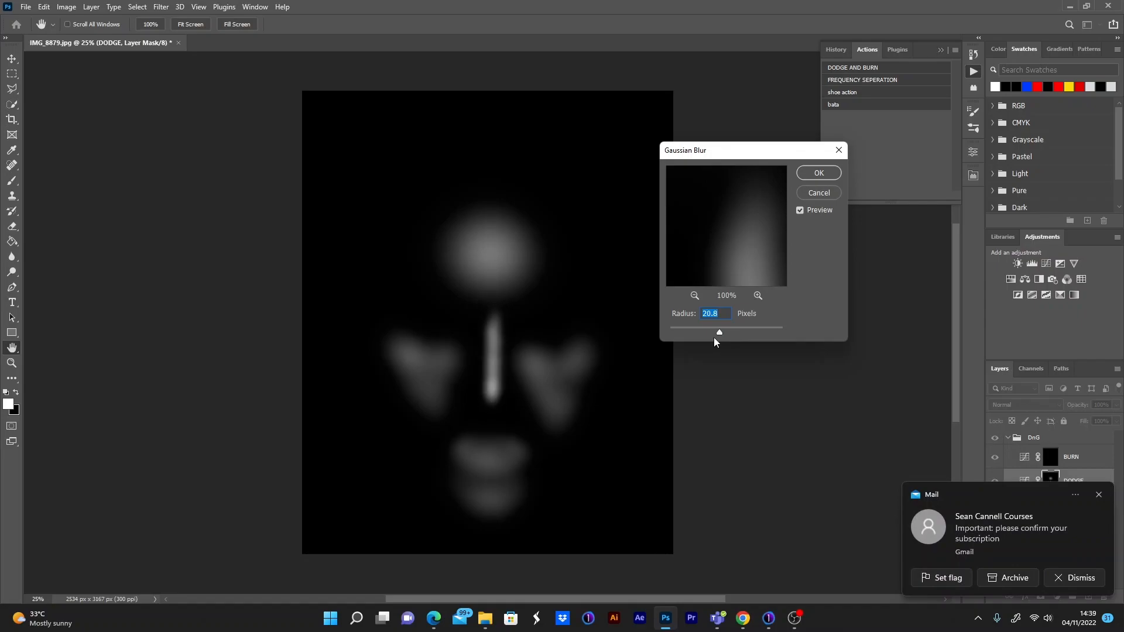
left_click_drag(720, 331, 717, 334)
left_click_drag(719, 334, 717, 331)
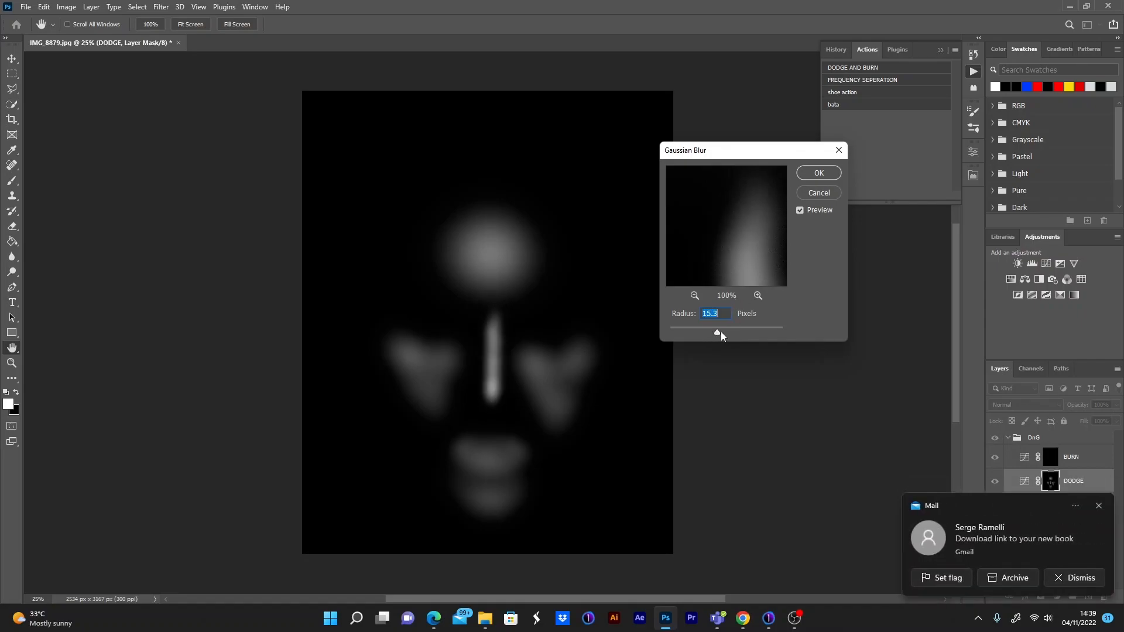
left_click(813, 173)
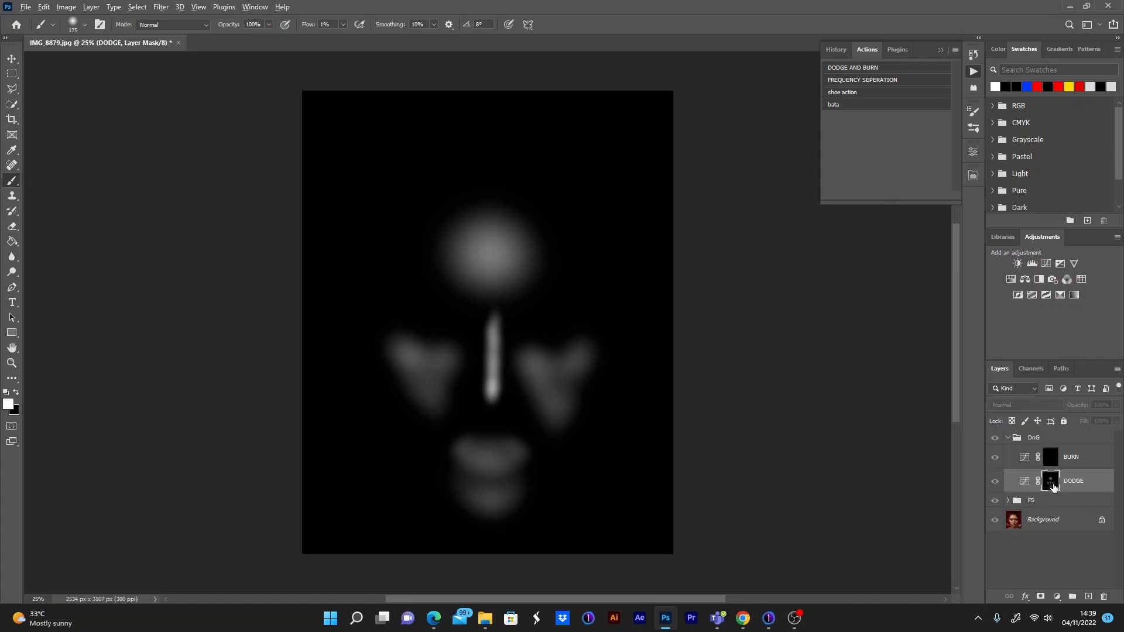
left_click(1051, 487, "alt")
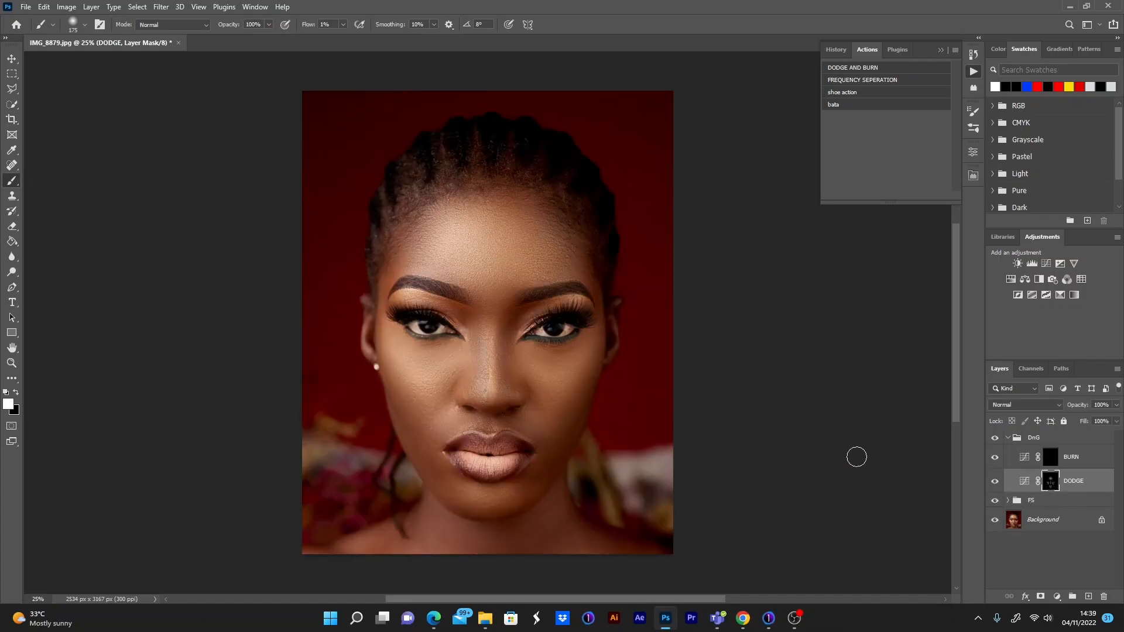
Compare the softened highlights before and after by toggling the DODGE layer's visibility
left_click(995, 483)
left_click(995, 484)
left_click(994, 487)
left_click(993, 489)
Darken the sides of the nose with a size 175 Brush and the hairline and cheek contours with size 400 on the BURN mask
left_click(1053, 460)
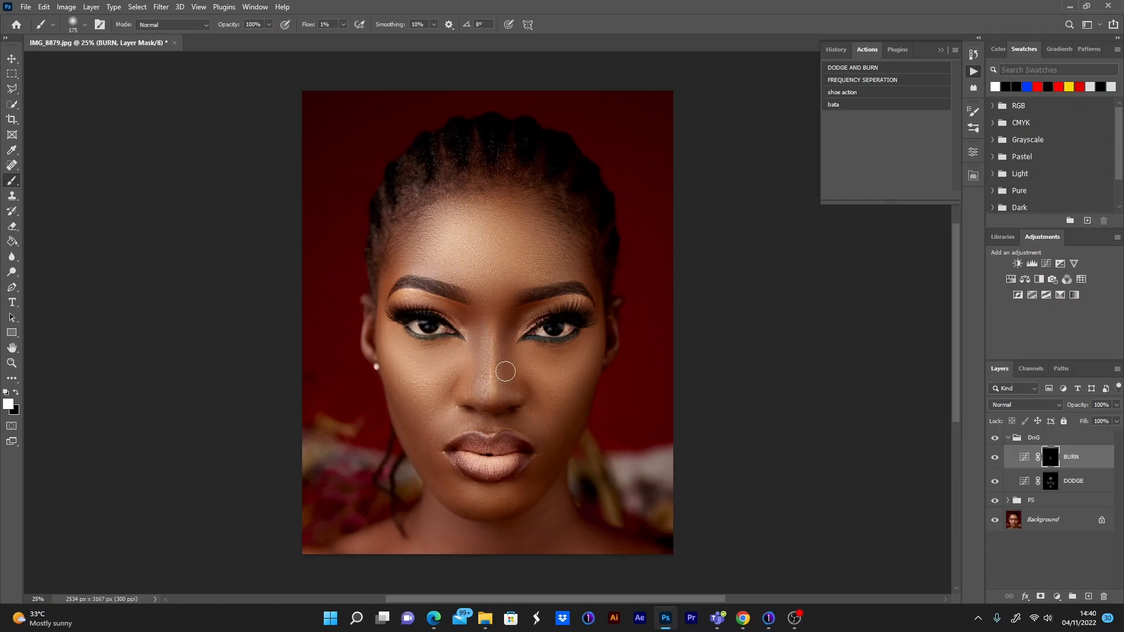
key("bracketright")
key("bracketright")
key("bracketright")
key("bracketright")
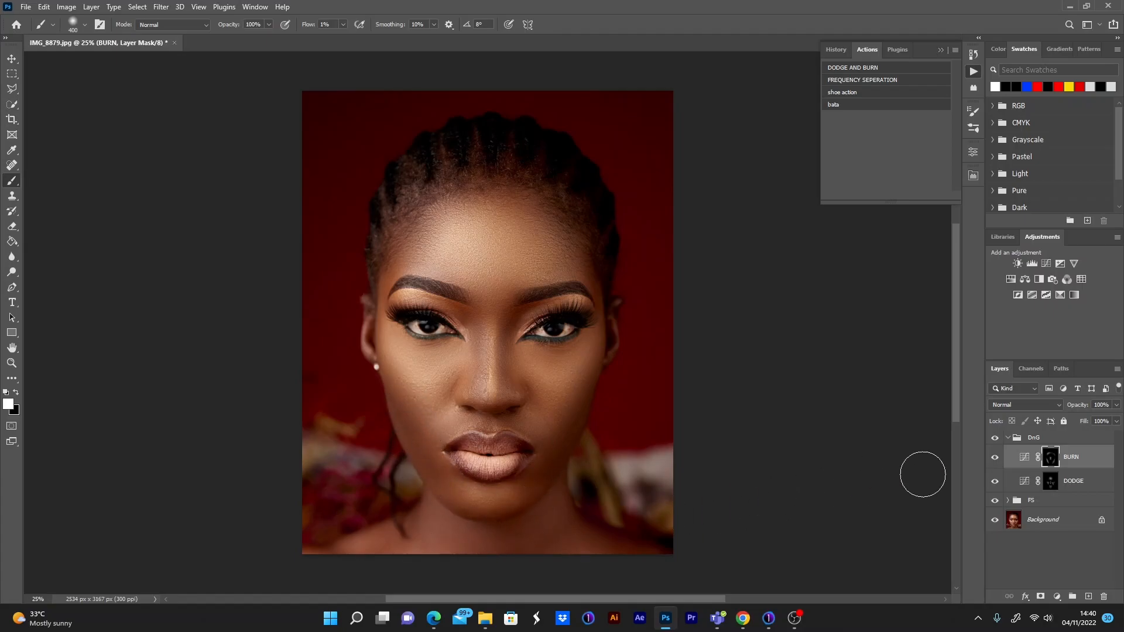
Compare the painted shadows before and after by toggling the BURN layer's visibility
left_click(995, 458)
left_click(995, 460)
left_click(995, 459)
left_click(994, 459)
Display the BURN mask alone, soften it with a 15.3-pixel Gaussian Blur and return to the normal image view
left_click(1052, 462, "alt")
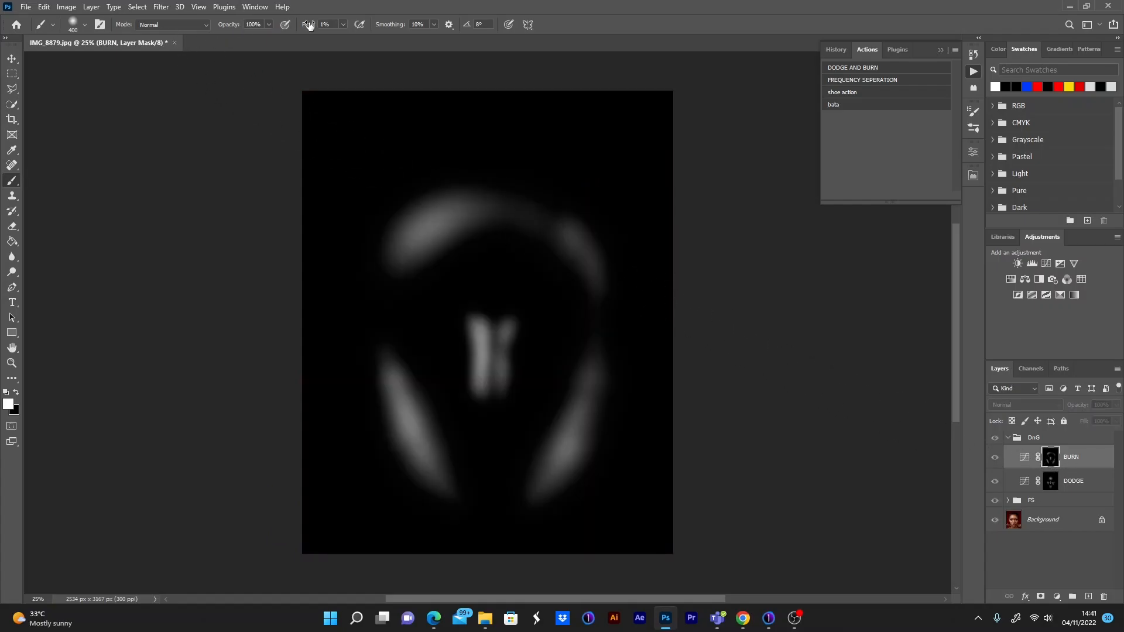
left_click(168, 8)
mouse_move(228, 159)
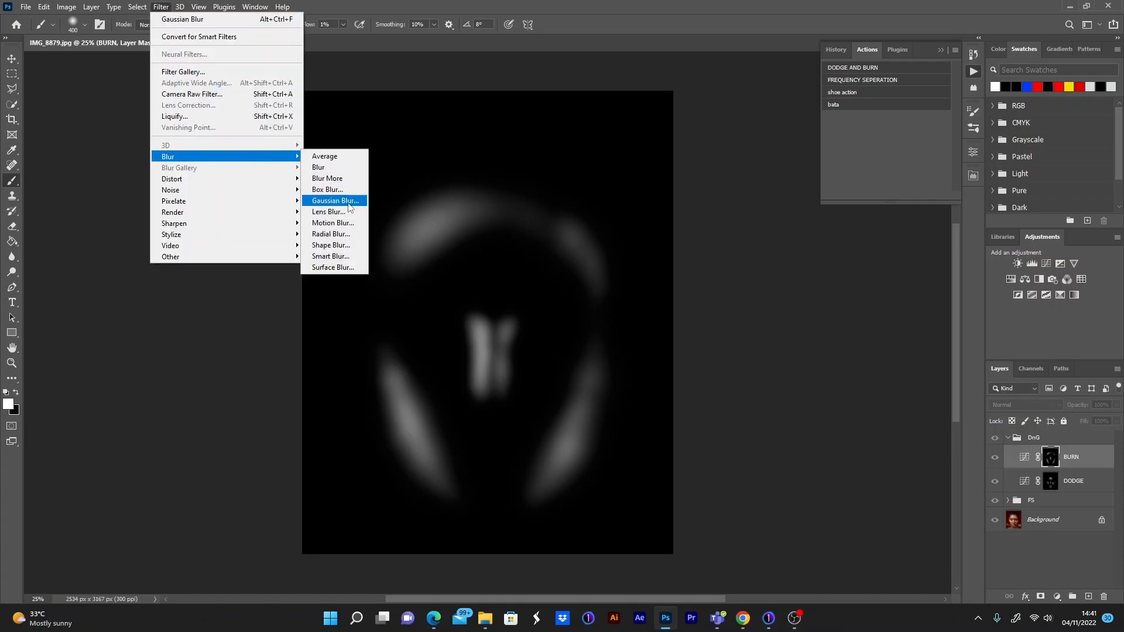
left_click(335, 201)
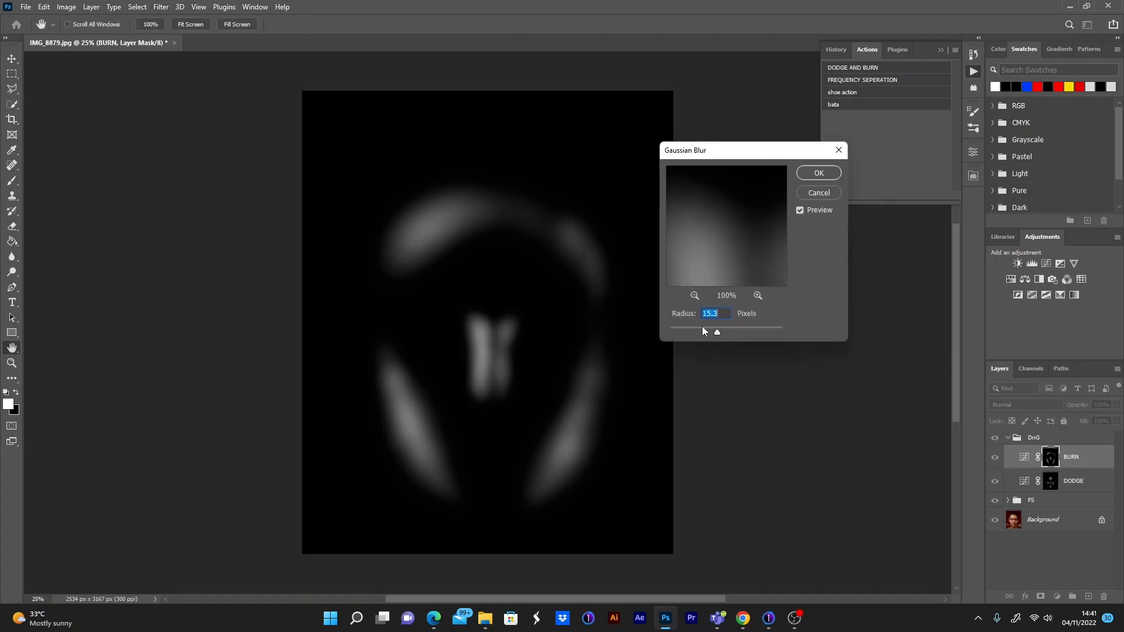
left_click(818, 173)
key("b")
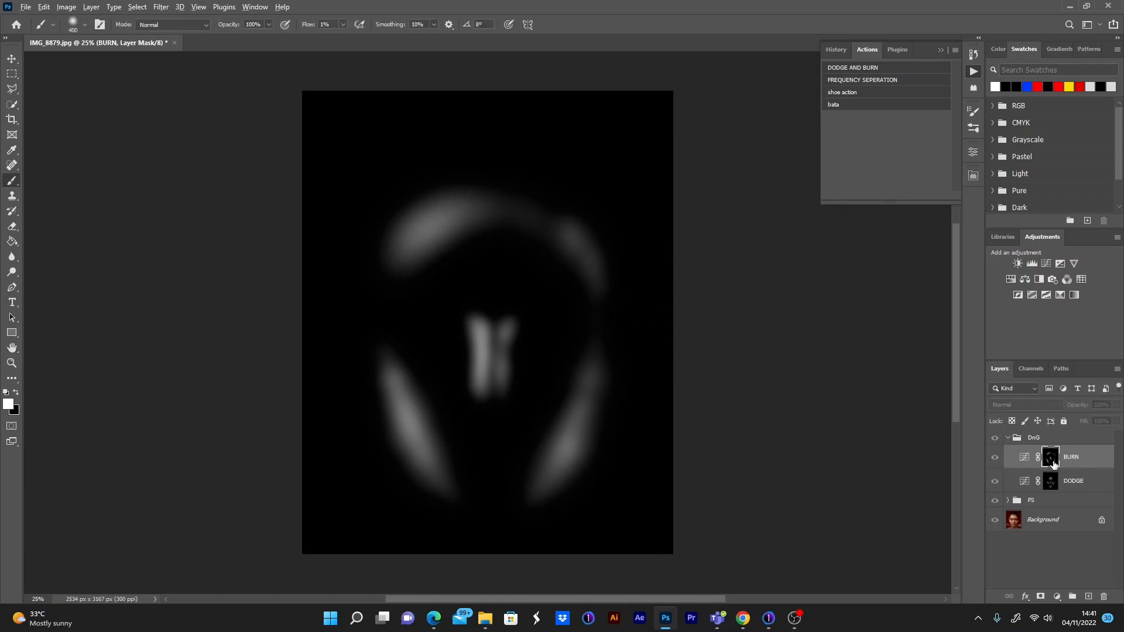
left_click(1051, 463, "alt")
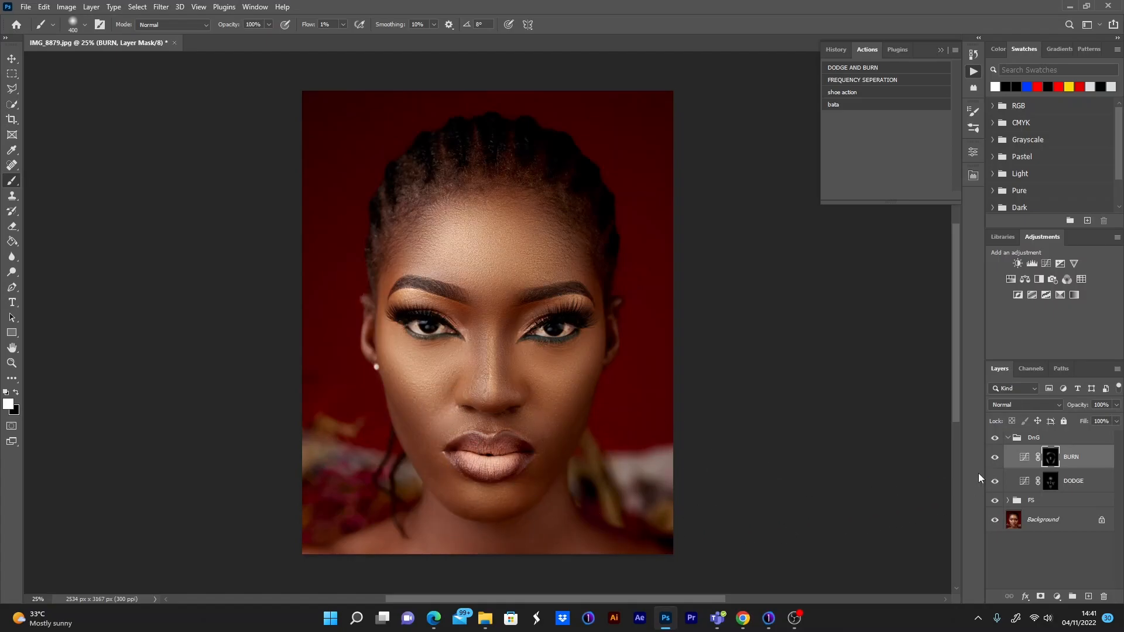
Compare the softened shadows before and after by toggling the BURN layer's visibility, and collapse the DnG group
left_click(995, 457)
left_click(995, 457)
left_click(994, 463)
left_click(994, 462)
left_click(1008, 438)
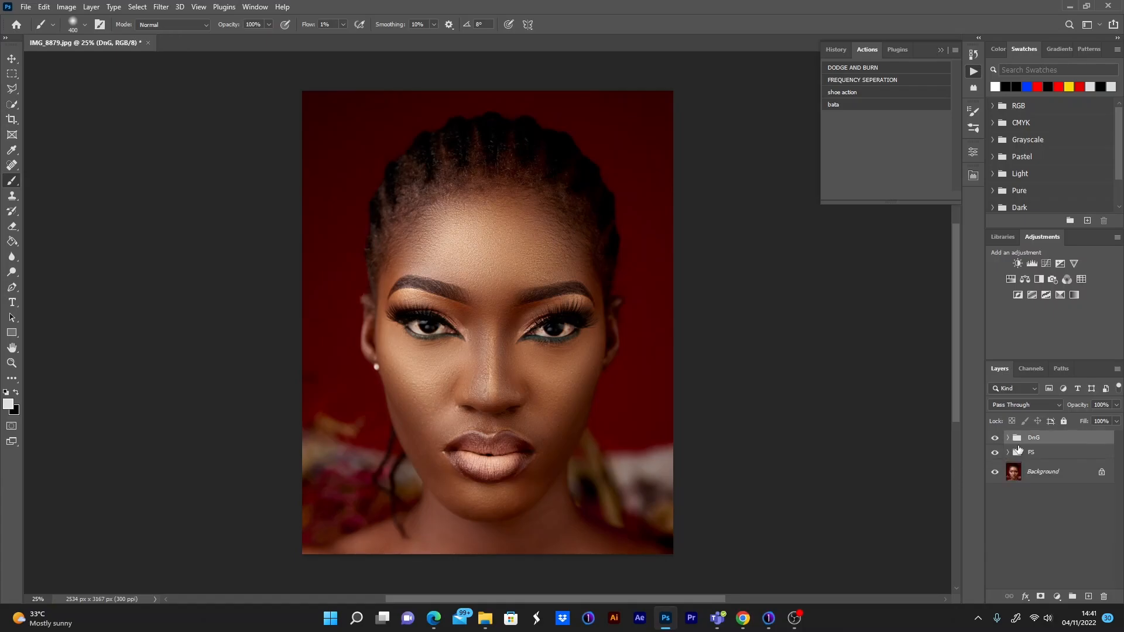
Compare the retouch before and after by toggling the visibility of the DnG and FS groups, leaving both shown
left_click(994, 439)
left_click(995, 439)
left_click(994, 439)
left_click(995, 438)
left_click(995, 439)
left_click(995, 453)
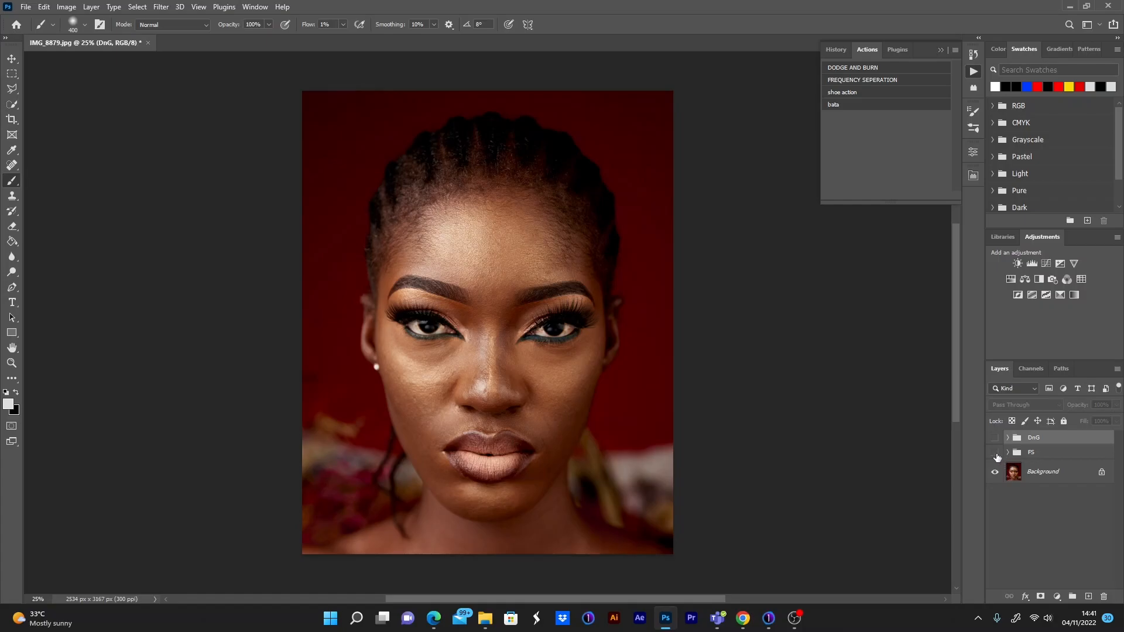
left_click(994, 454)
left_click(995, 438)
left_click(994, 453)
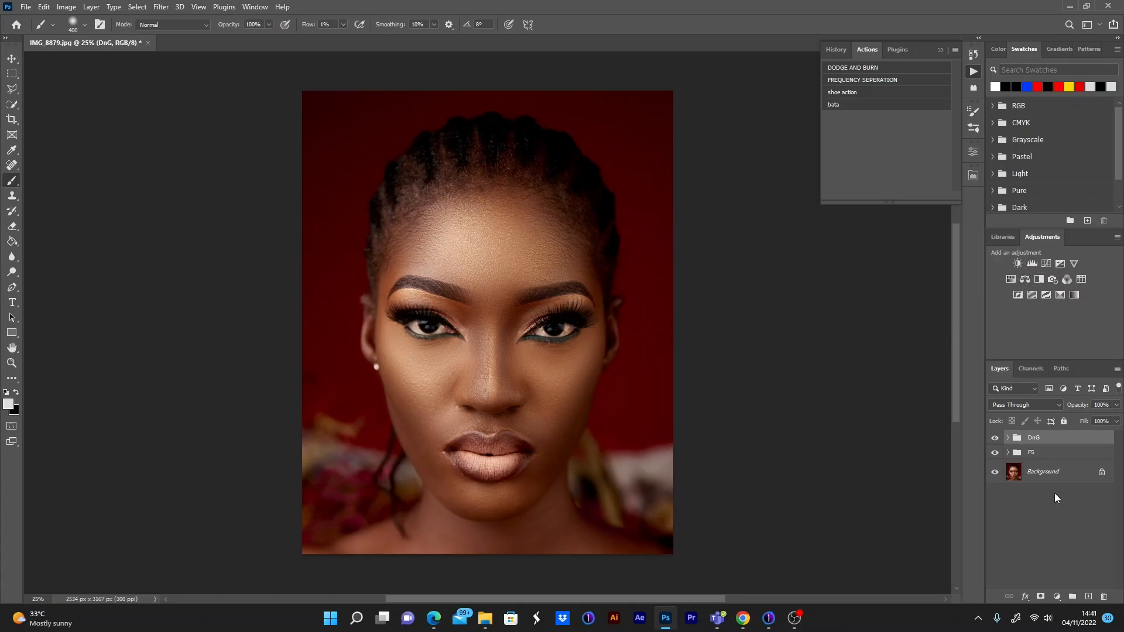
Add a Levels adjustment layer above the groups, raising the black input level and lowering the white input level to 236
left_click(1057, 597)
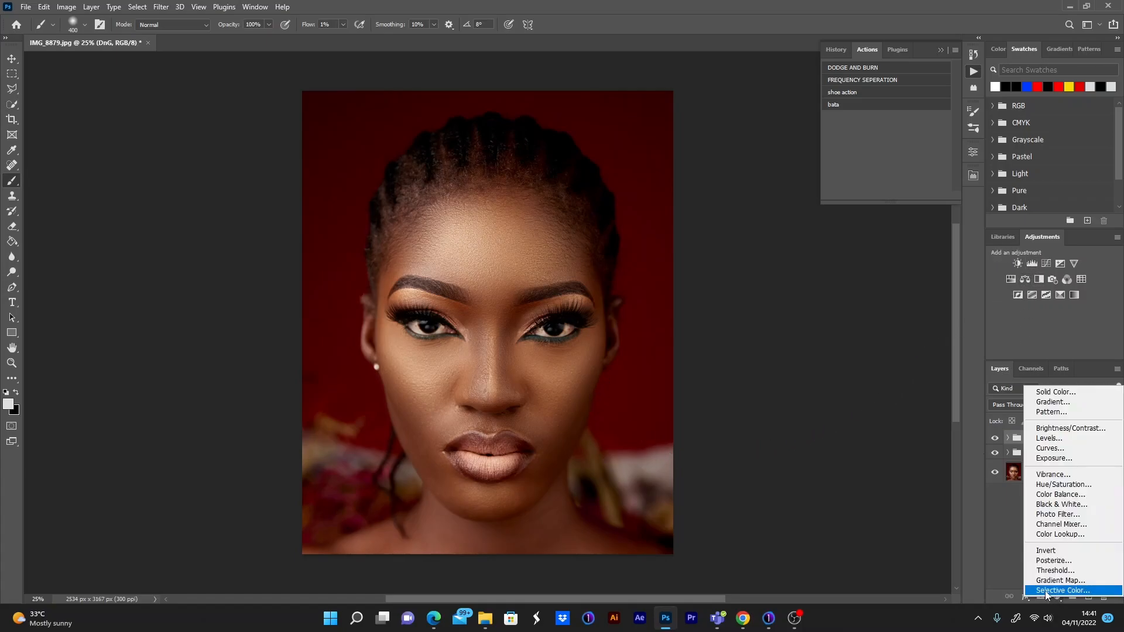
left_click(1051, 438)
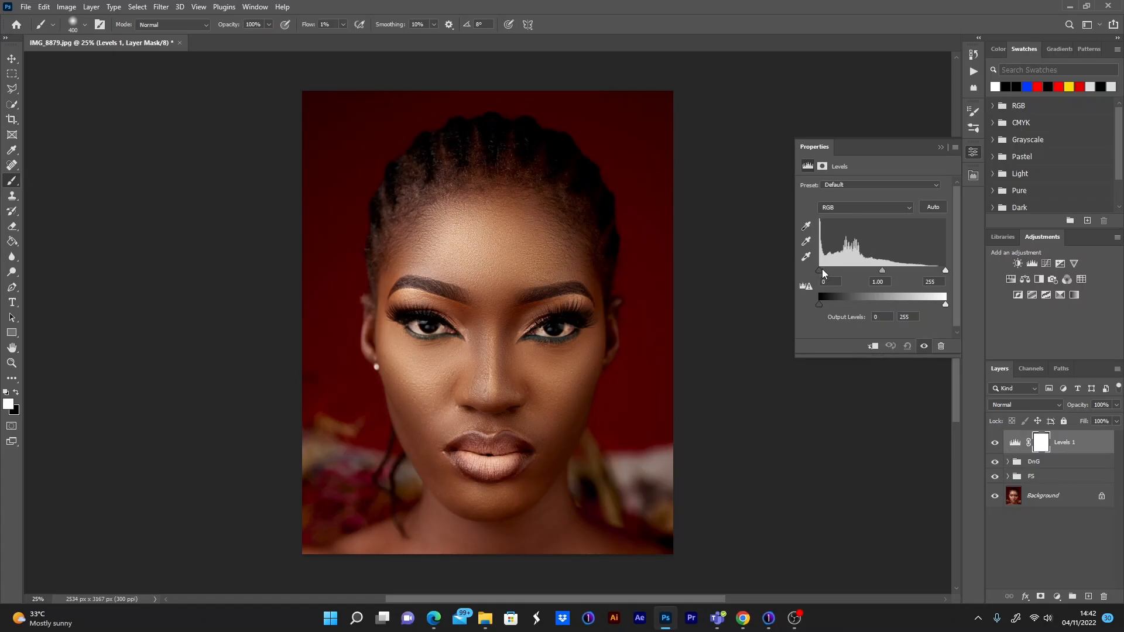
left_click_drag(819, 270, 829, 275)
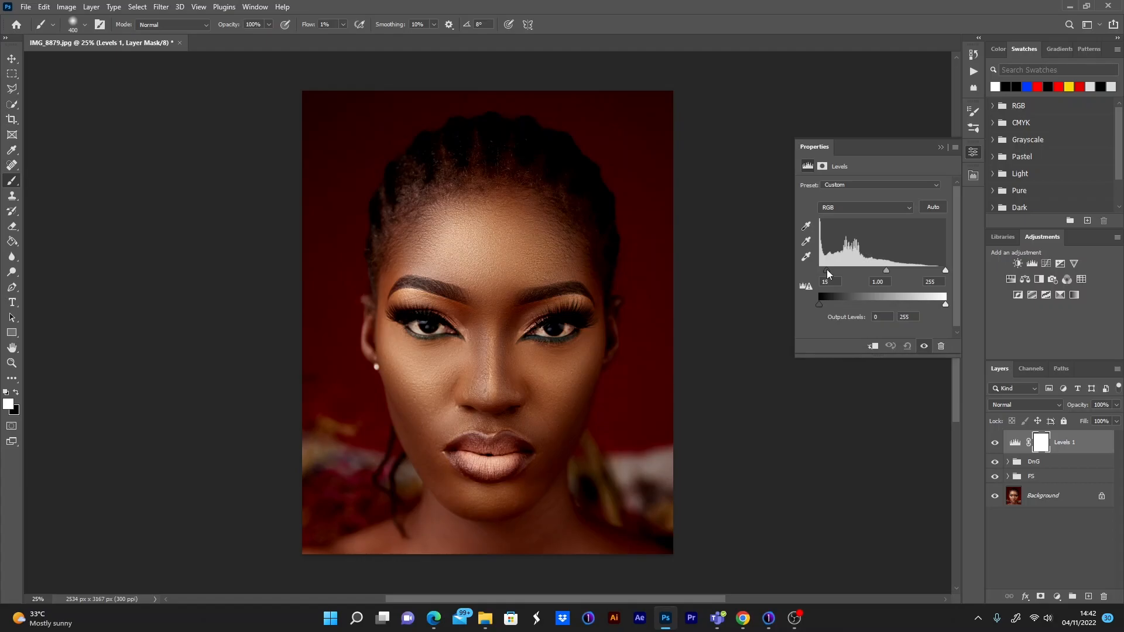
left_click_drag(826, 272, 825, 278)
left_click_drag(946, 270, 935, 270)
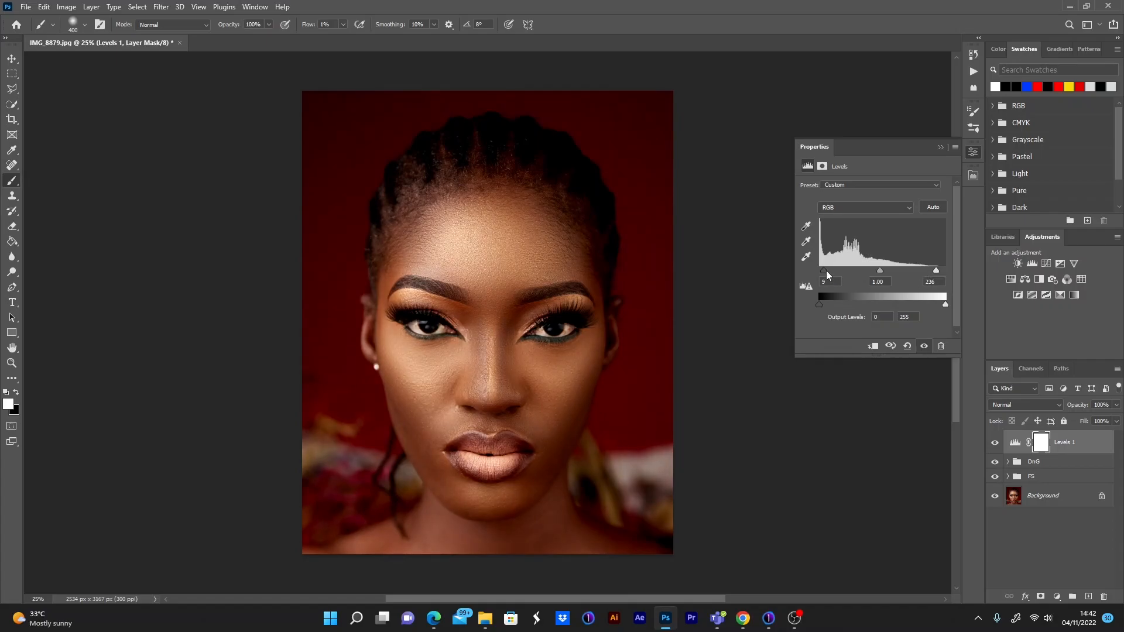
left_click_drag(825, 270, 830, 270)
Add a Color Balance adjustment layer and shift the midtones slightly toward blue and toward cyan
left_click(1024, 280)
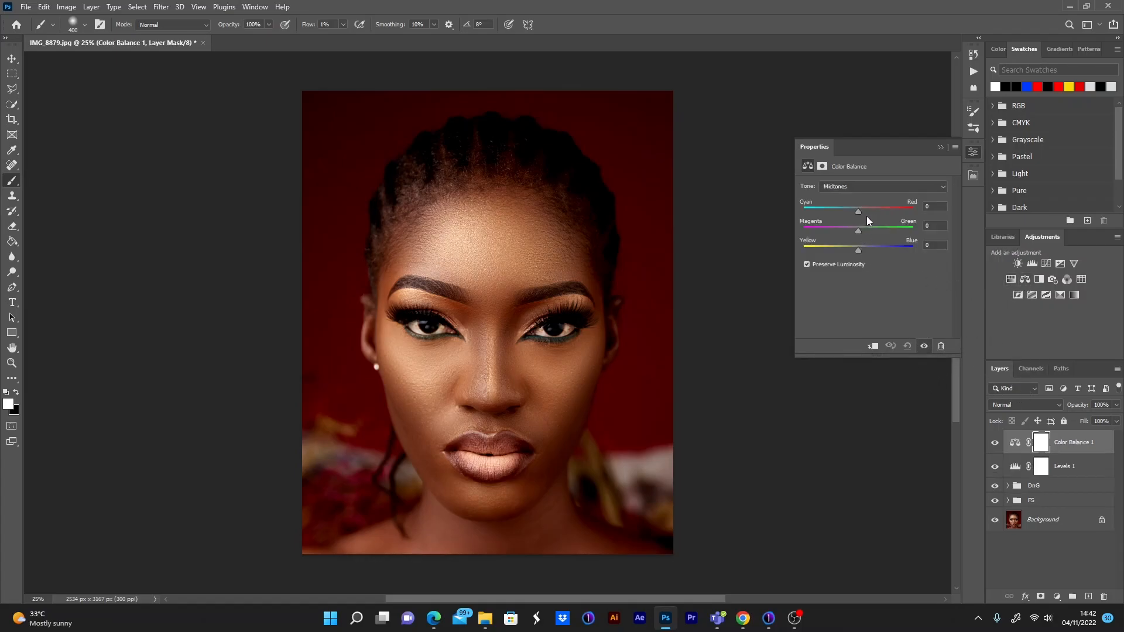
left_click_drag(858, 252, 869, 256)
left_click_drag(860, 252, 870, 251)
left_click_drag(859, 212, 844, 213)
Add a Color Lookup adjustment layer using the 3D LUT Exclusive Melanin 1.CUBE
left_click(1081, 280)
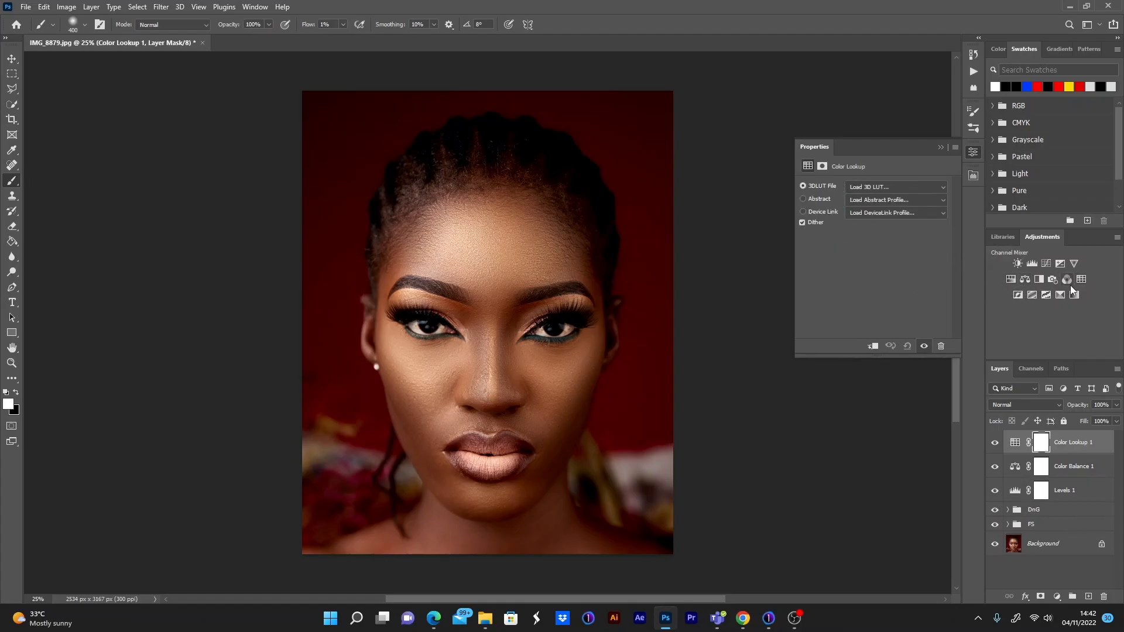
left_click(880, 187)
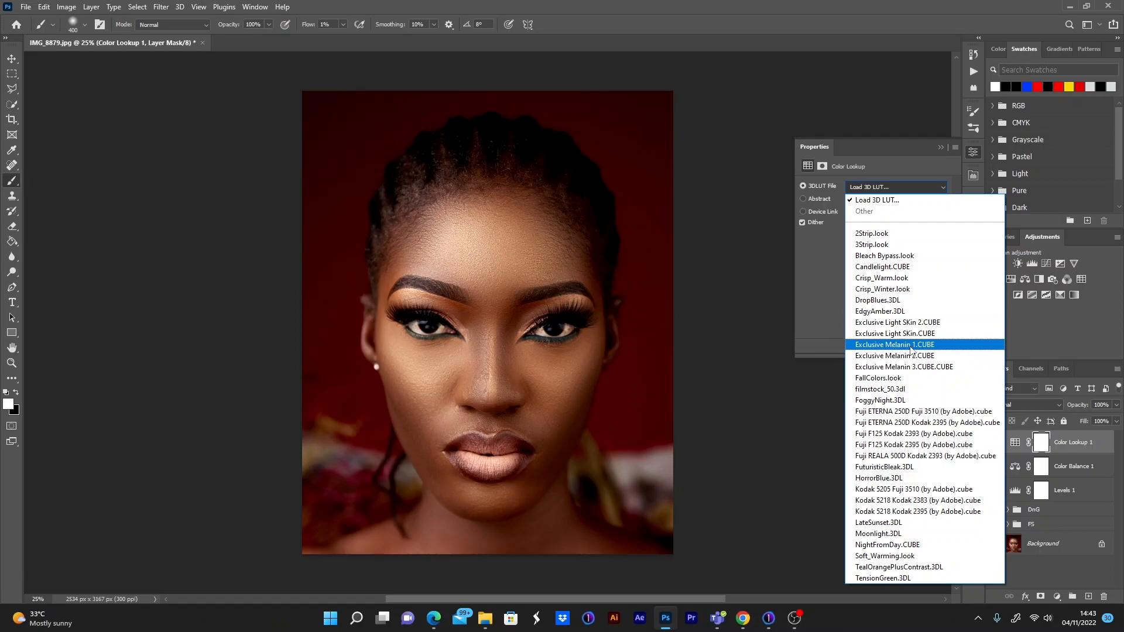
left_click(905, 346)
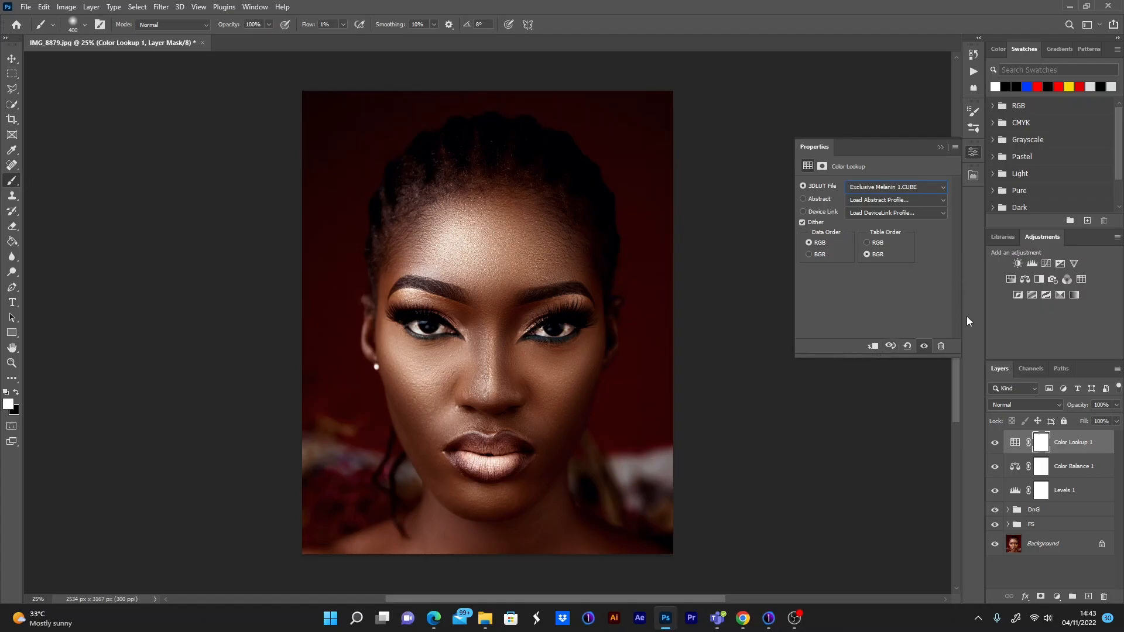
Add a second Color Lookup adjustment layer using the 3D LUT Exclusive Melanin 3.CUBE.CUBE
left_click(1080, 280)
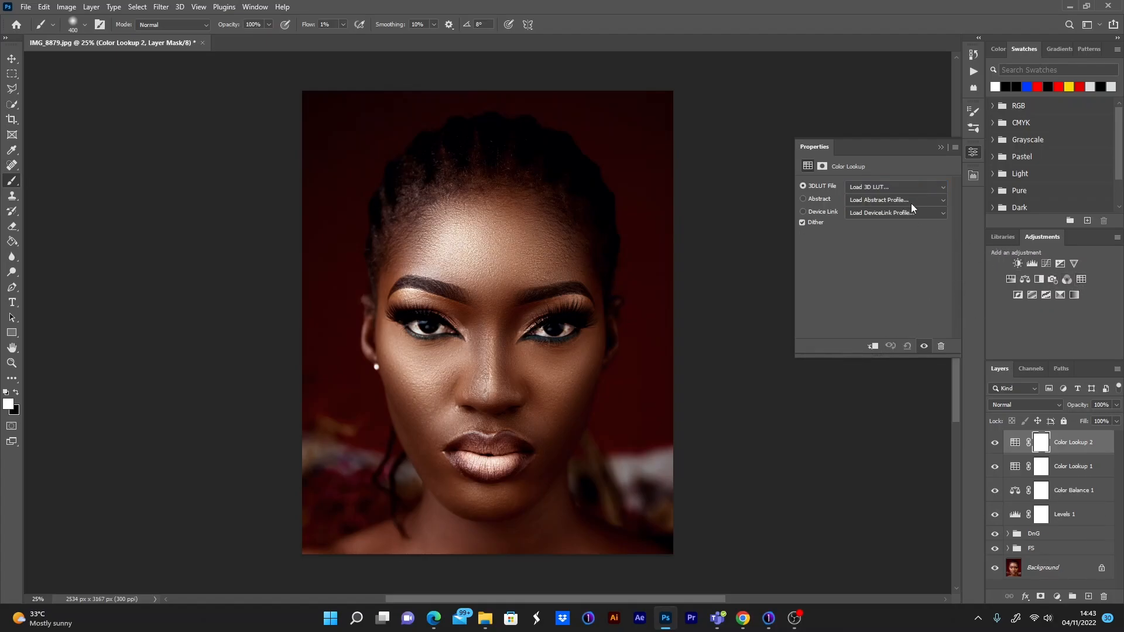
left_click(923, 189)
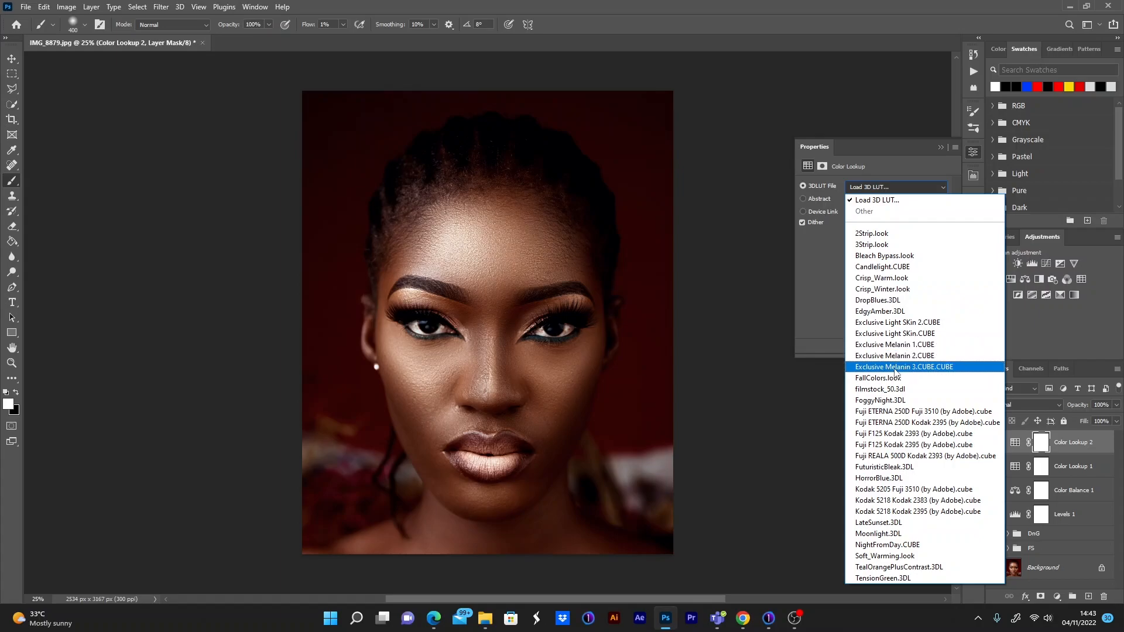
left_click(895, 369)
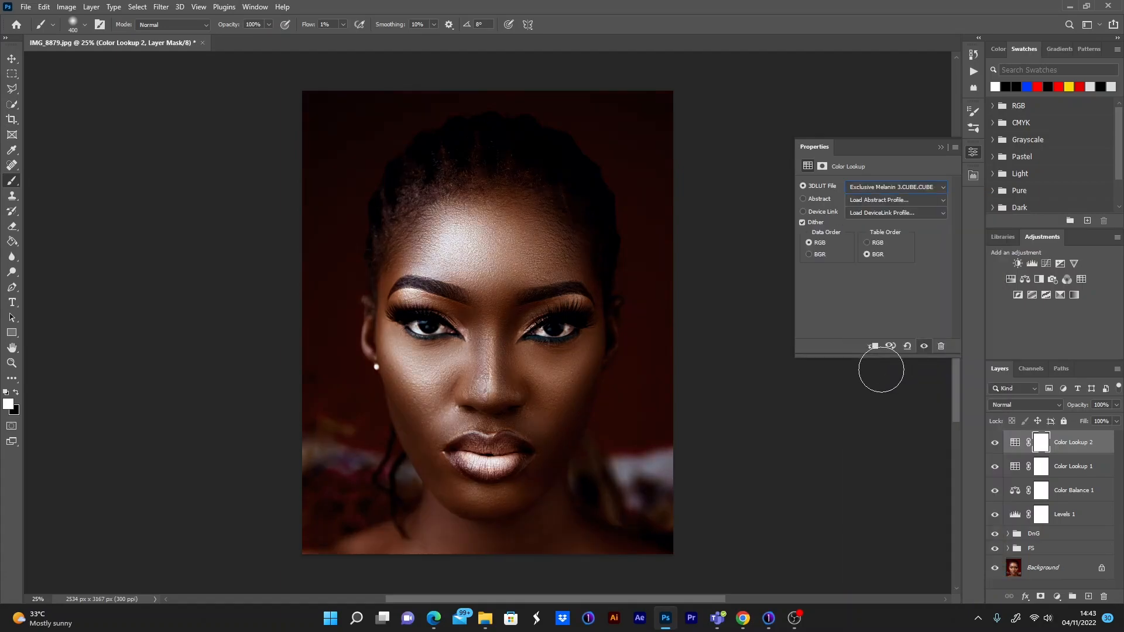
Compare the two color lookups by toggling the visibility of Color Lookup 1 and Color Lookup 2, leaving both shown
left_click(994, 443)
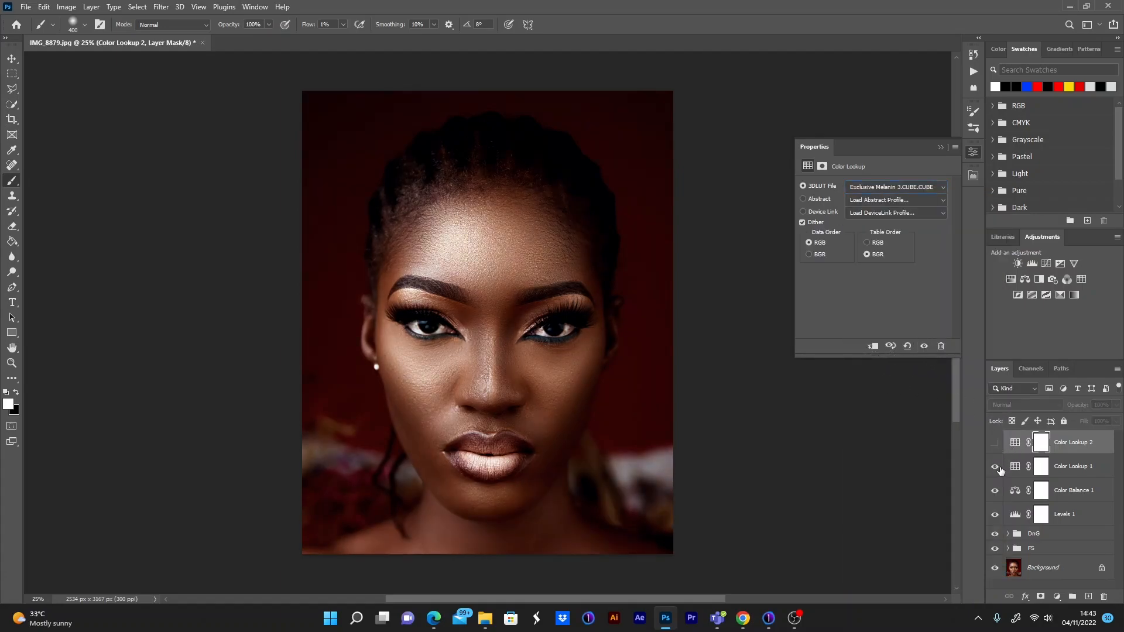
left_click(995, 466)
left_click(994, 445)
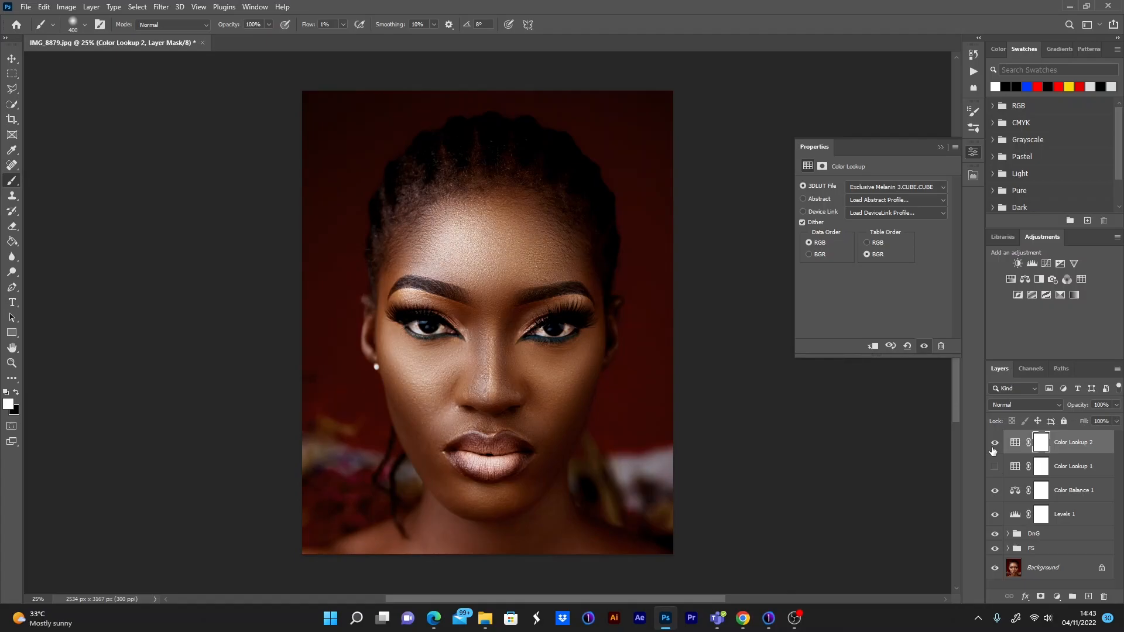
left_click(994, 466)
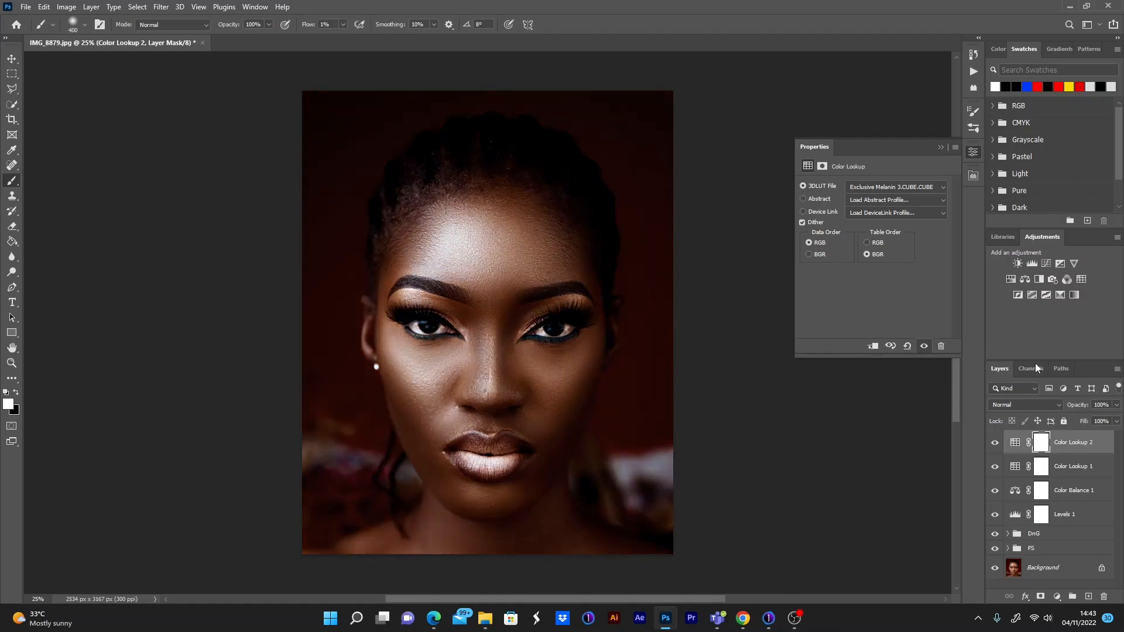
Lower the opacity of Color Lookup 2 to 22% and of Color Lookup 1 to 36%
left_click(1116, 421)
left_click(1073, 418)
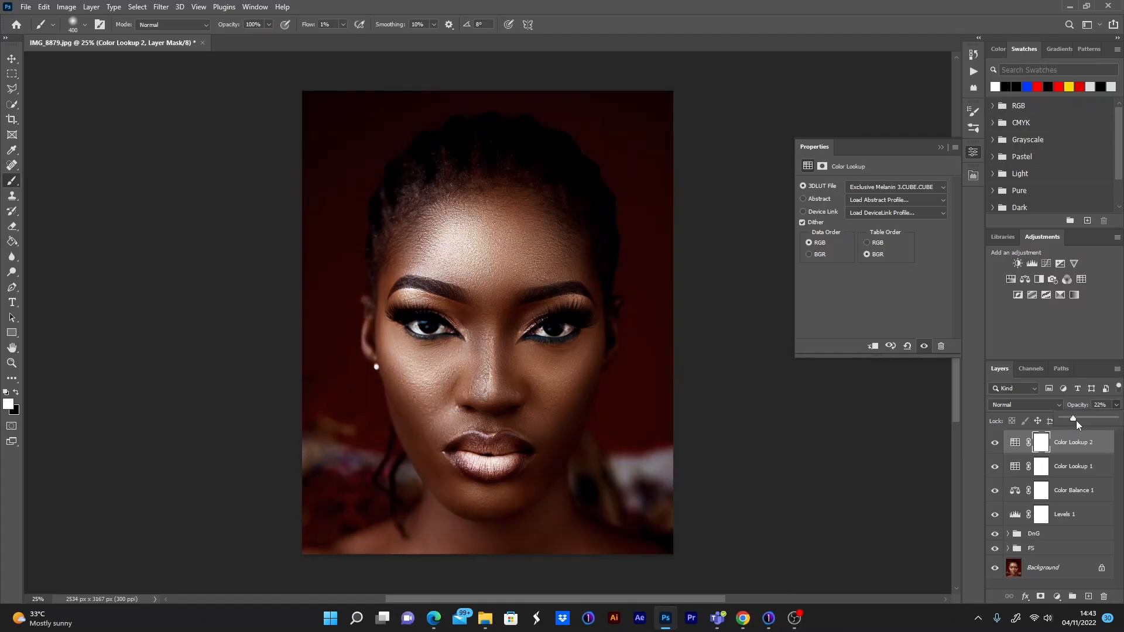
left_click(1067, 468)
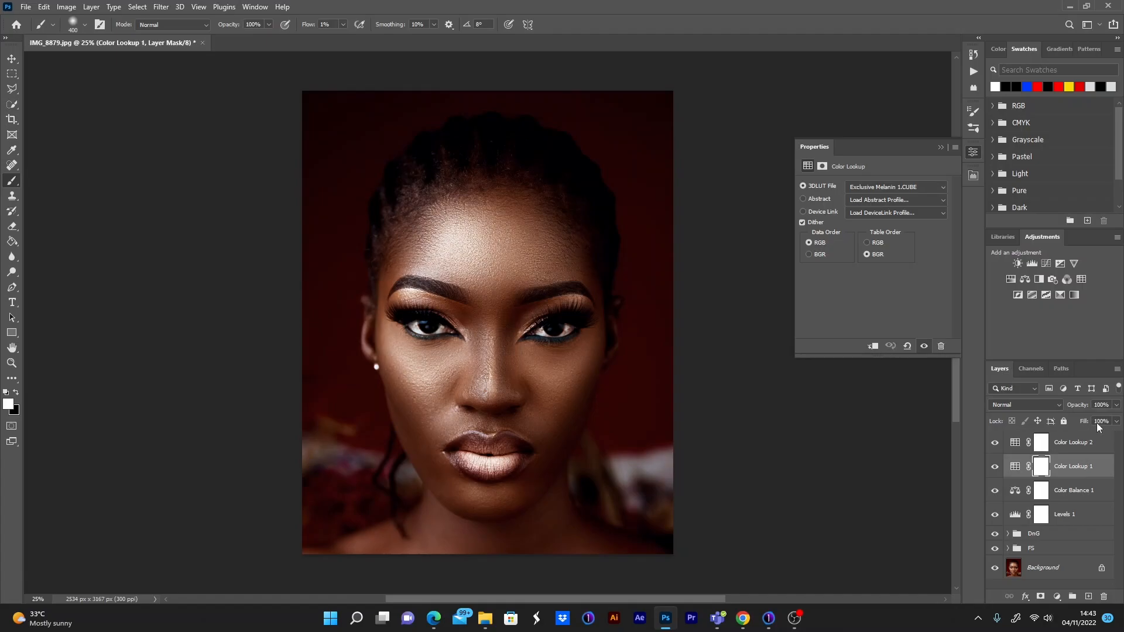
left_click(1115, 405)
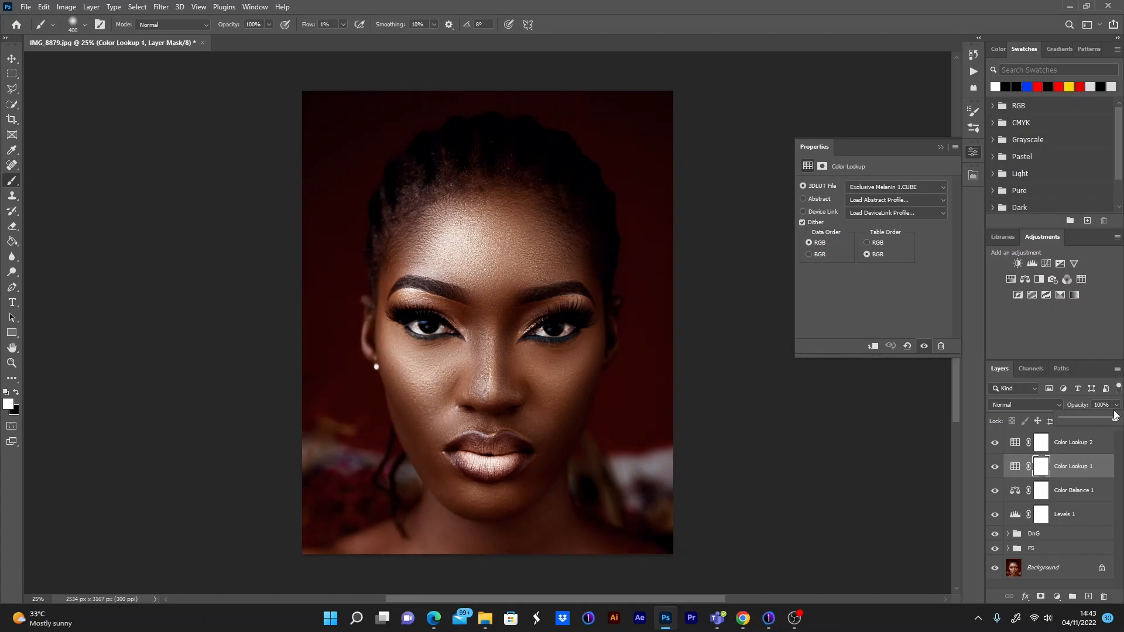
left_click(1075, 418)
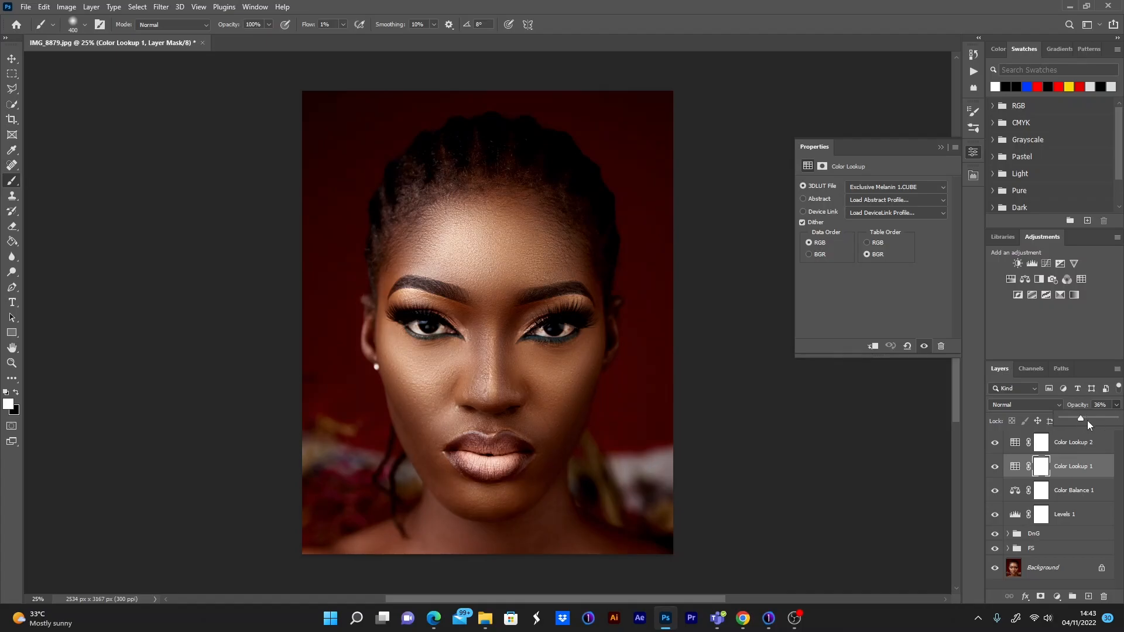
Set the opacity of Color Lookup 2 to 30% and check its effect by toggling the layer's visibility
left_click(1065, 443)
left_click(1116, 405)
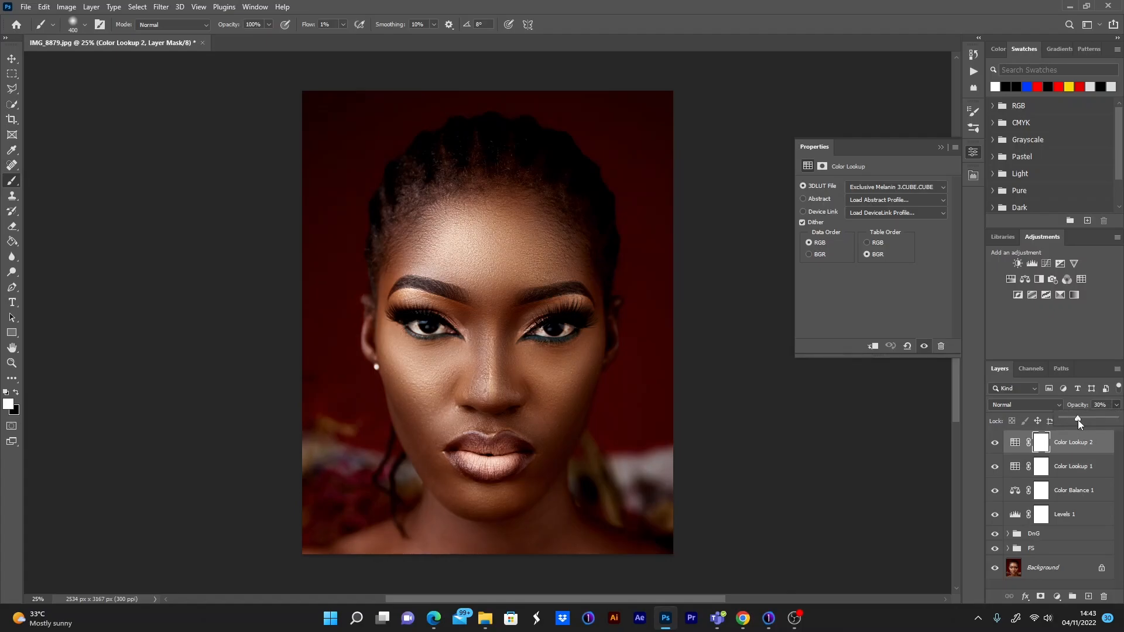
left_click(994, 443)
left_click(995, 445)
Add a Black & White adjustment layer and invert its mask to black
left_click(1039, 280)
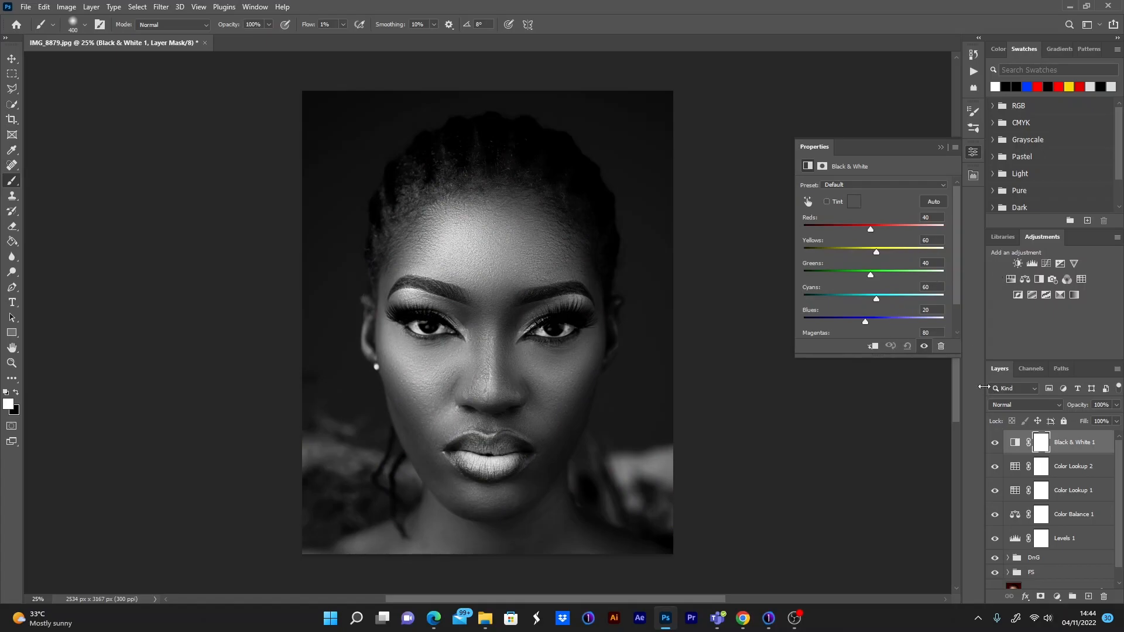
key("ctrl+i")
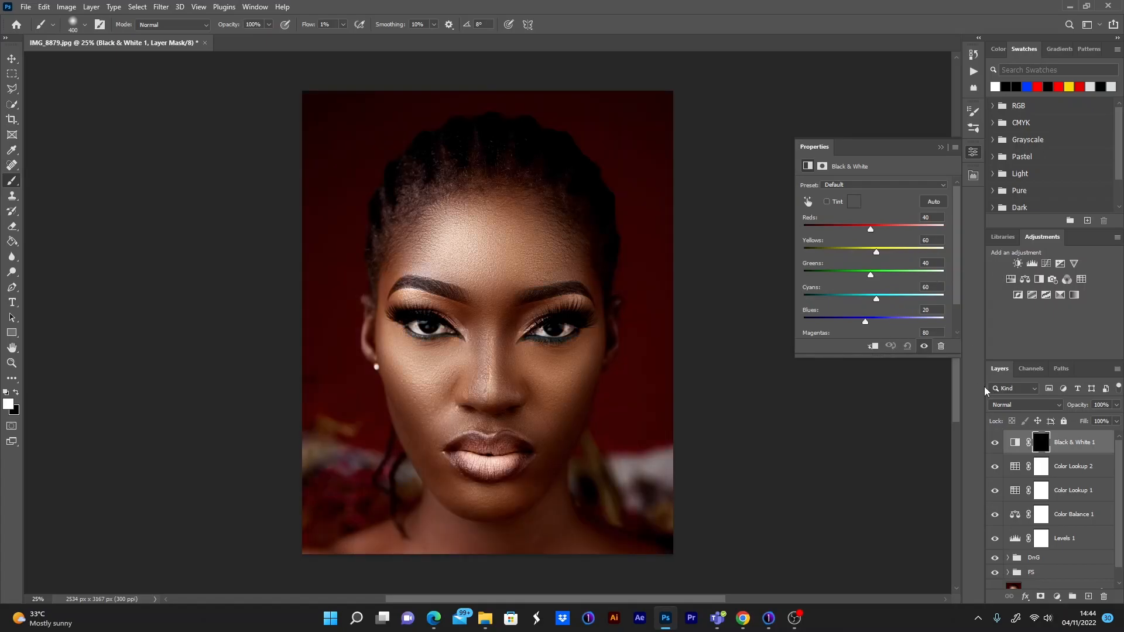
Desaturate the whites of both eyes by painting white on the Black & White 1 mask with a size 70 Brush at 30% flow
key("z")
mouse_move(503, 342)
left_mouse_down()
mouse_move(554, 355)
mouse_move(519, 338)
left_mouse_up()
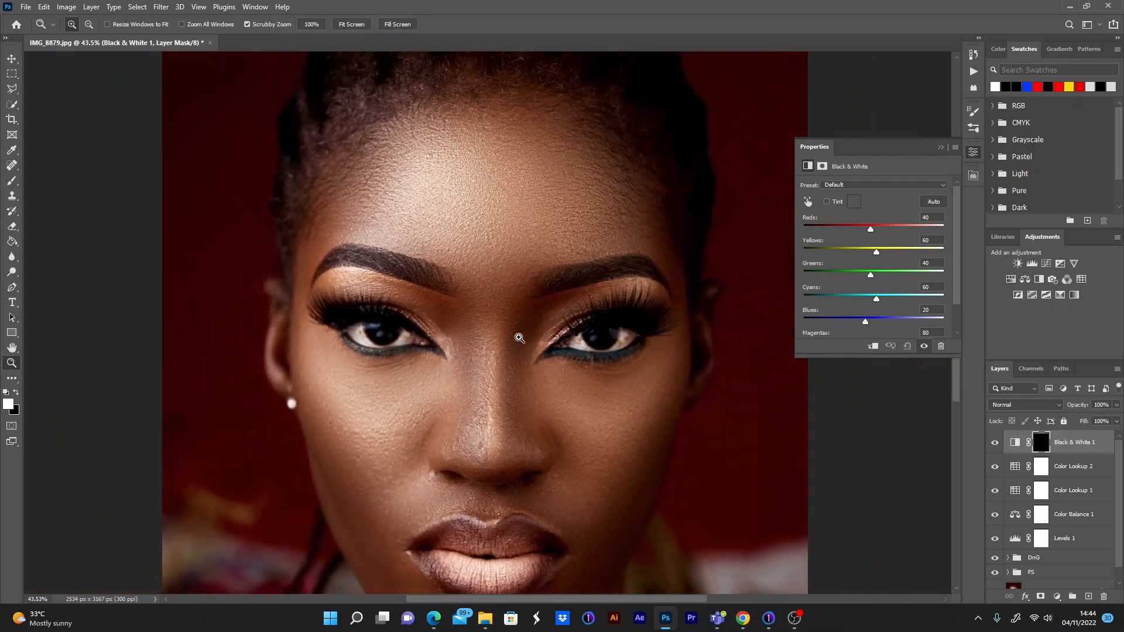
left_click(11, 183)
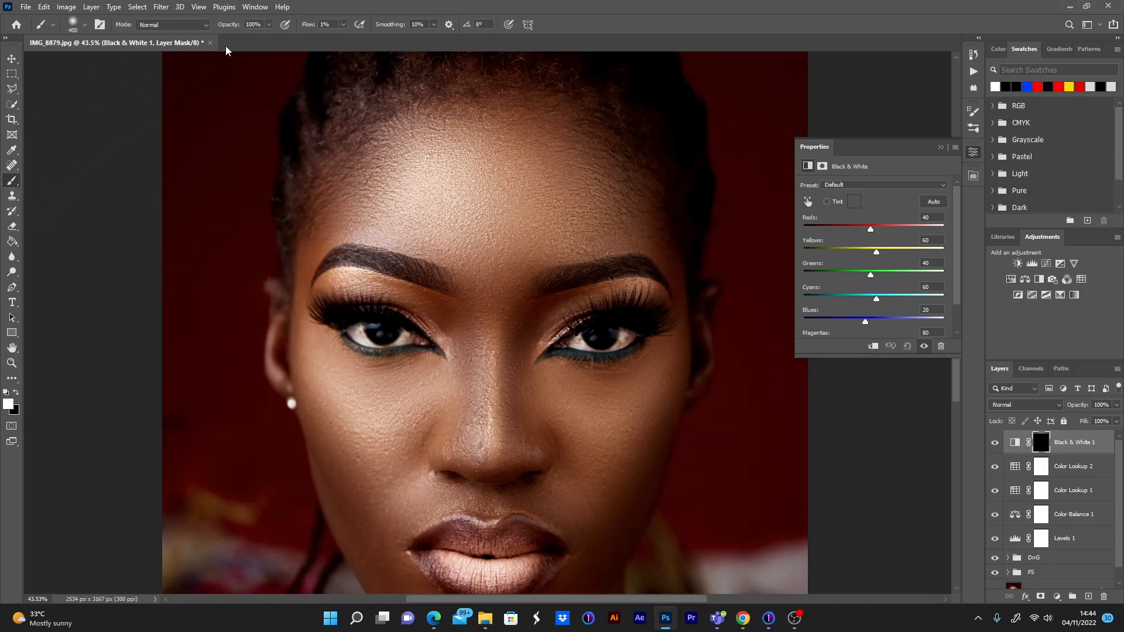
left_click(318, 26)
type("3")
left_click_drag(576, 419, 622, 381)
key("bracketleft")
key("bracketleft")
key("bracketleft")
key("bracketleft")
key("bracketleft")
key("bracketleft")
key("bracketleft")
key("bracketleft")
key("bracketleft")
key("bracketleft")
left_click_drag(357, 335, 407, 337)
mouse_move(588, 345)
left_mouse_down()
mouse_move(627, 339)
mouse_move(578, 342)
mouse_move(626, 334)
left_mouse_up()
mouse_move(597, 342)
left_mouse_down()
mouse_move(631, 336)
mouse_move(559, 351)
left_mouse_up()
Compare the eyes before and after by toggling the Black & White 1 layer's visibility, and return to the full portrait view
left_click(995, 444)
left_click(994, 446)
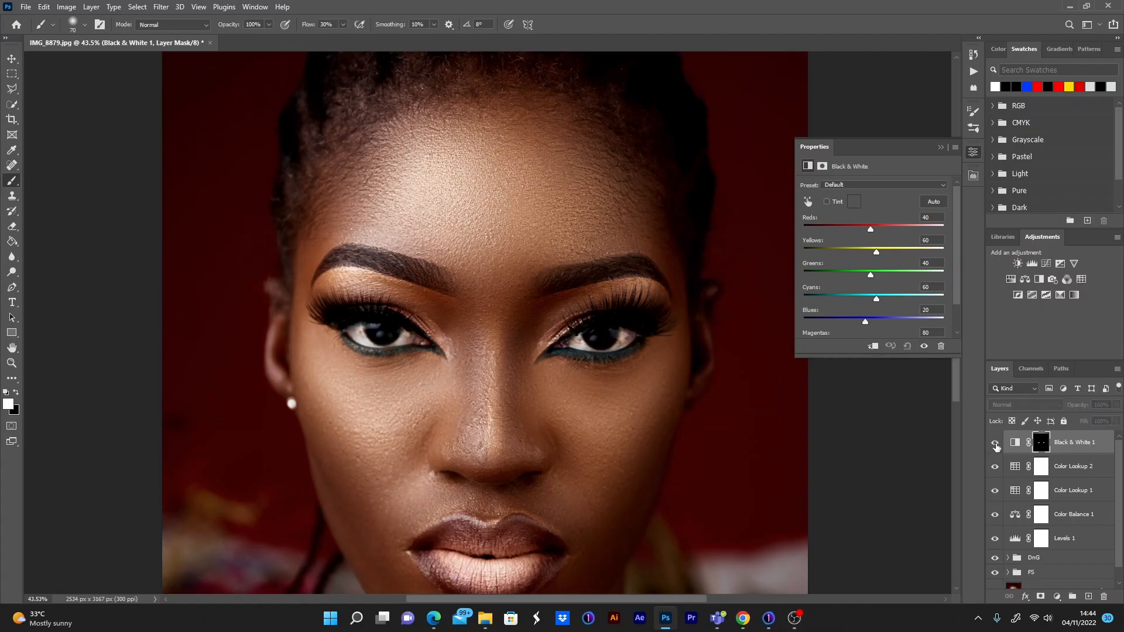
key("ctrl+minus")
key("ctrl+minus")
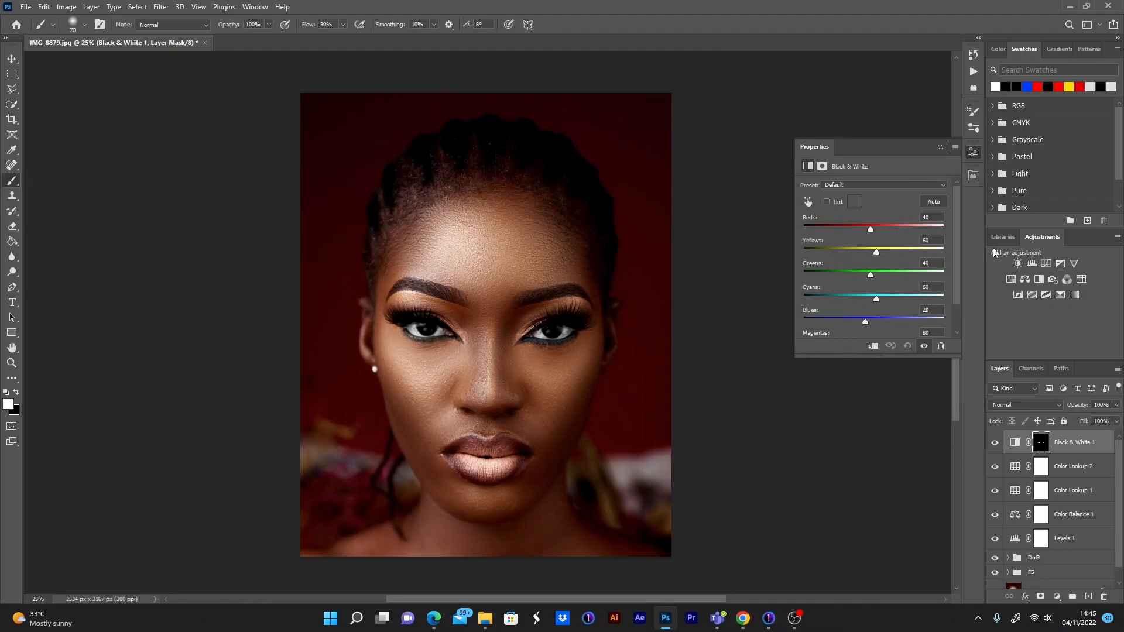
Add a second Black & White adjustment layer with Reds at 19 and Yellows at 31
left_click(1038, 281)
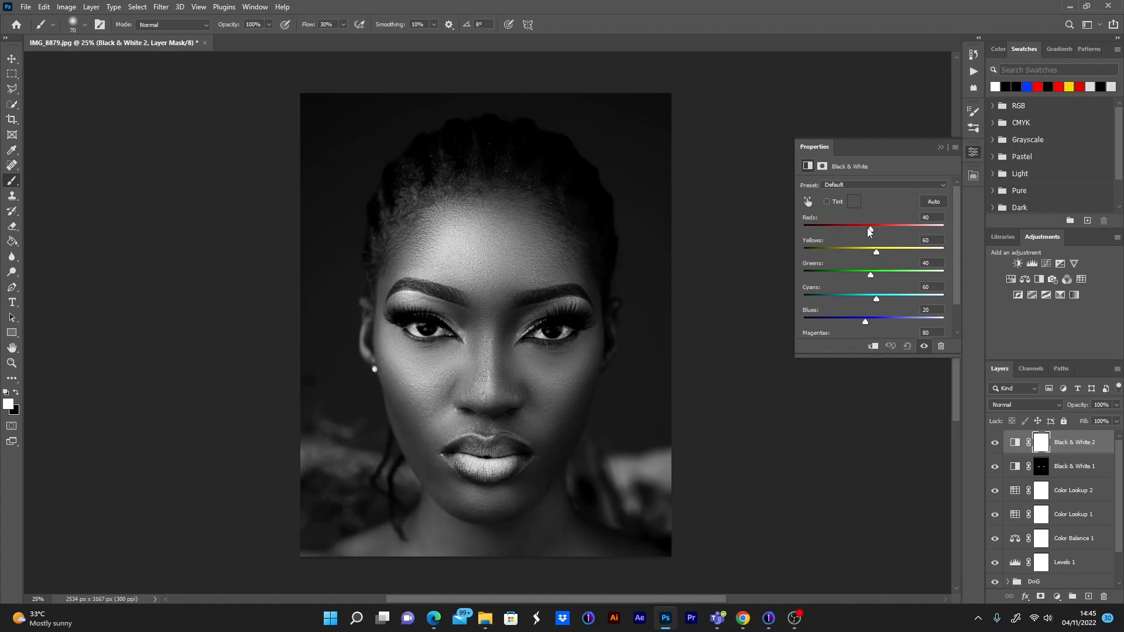
left_click_drag(870, 231, 866, 253)
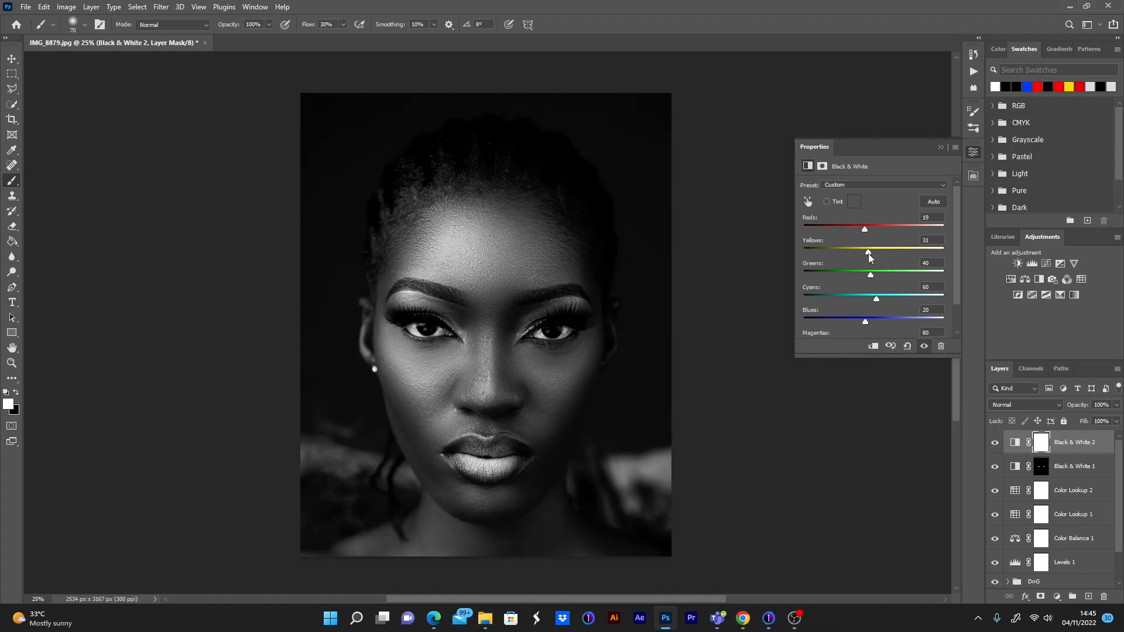
left_click(940, 147)
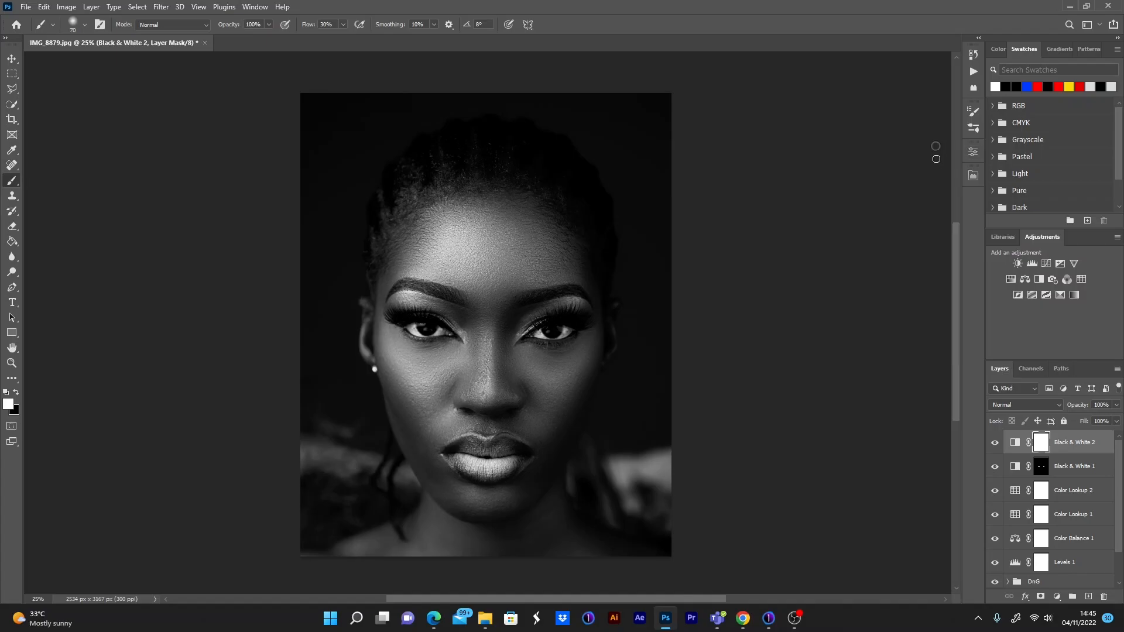
Set the Black & White 2 layer's blend mode to Multiply and its opacity to 34%
left_click(1039, 404)
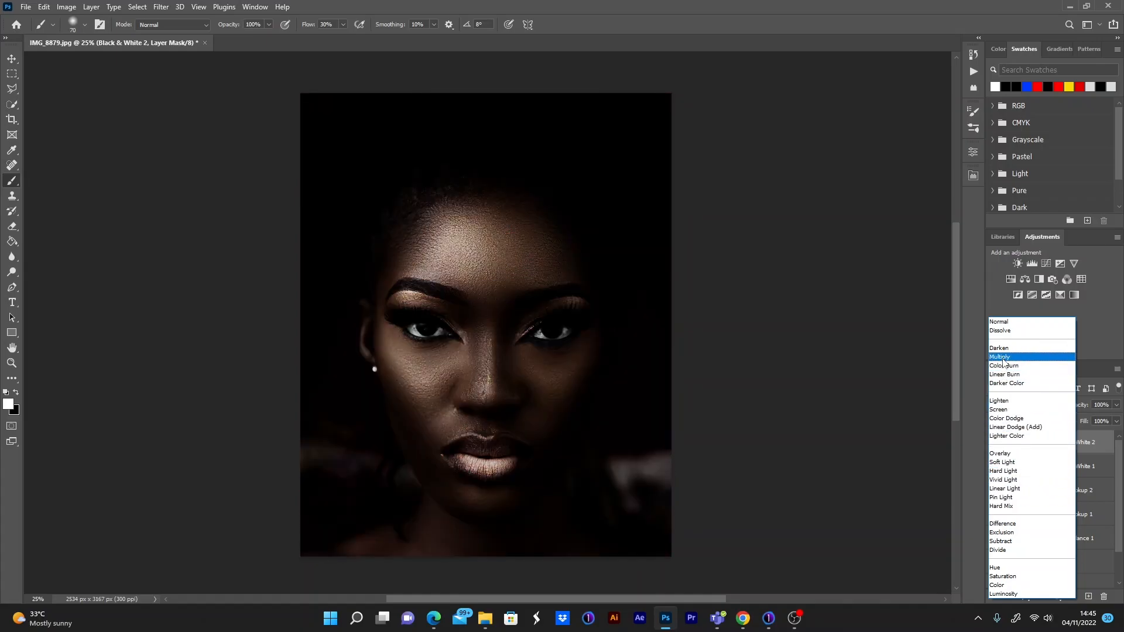
left_click(1002, 359)
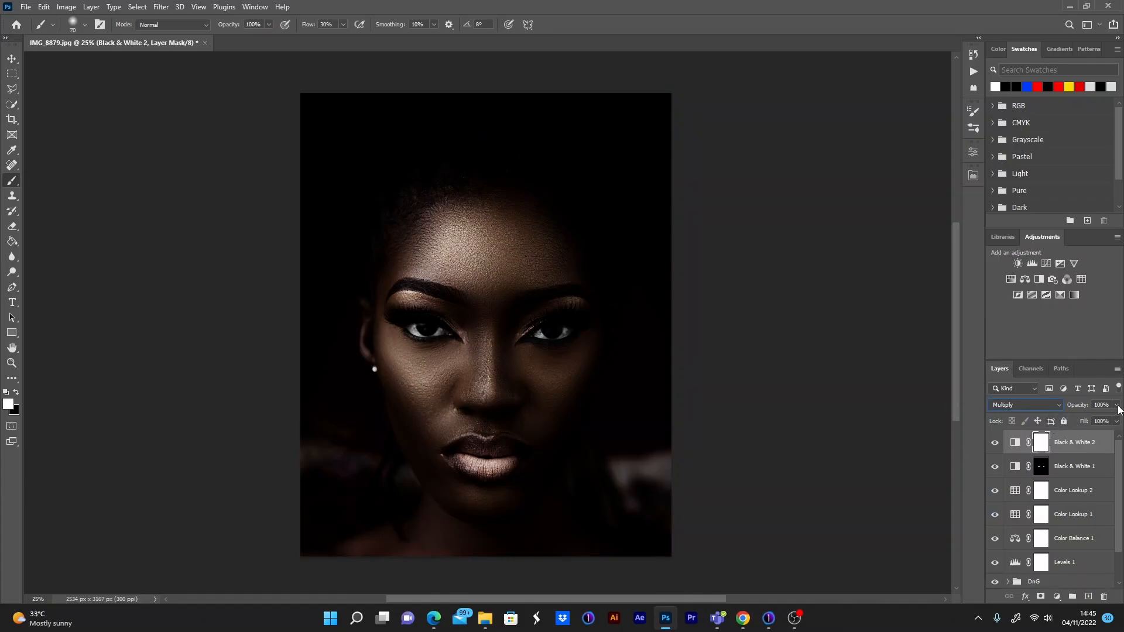
left_click(1116, 405)
left_click(1073, 418)
left_click_drag(1074, 418, 1084, 425)
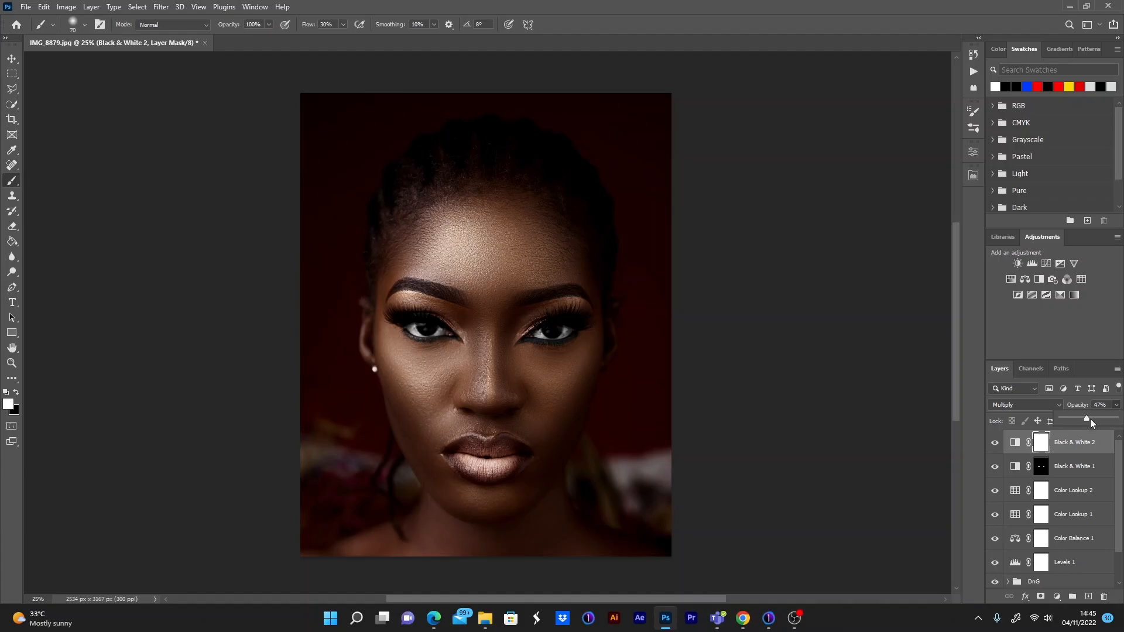
left_click_drag(1101, 420, 1086, 422)
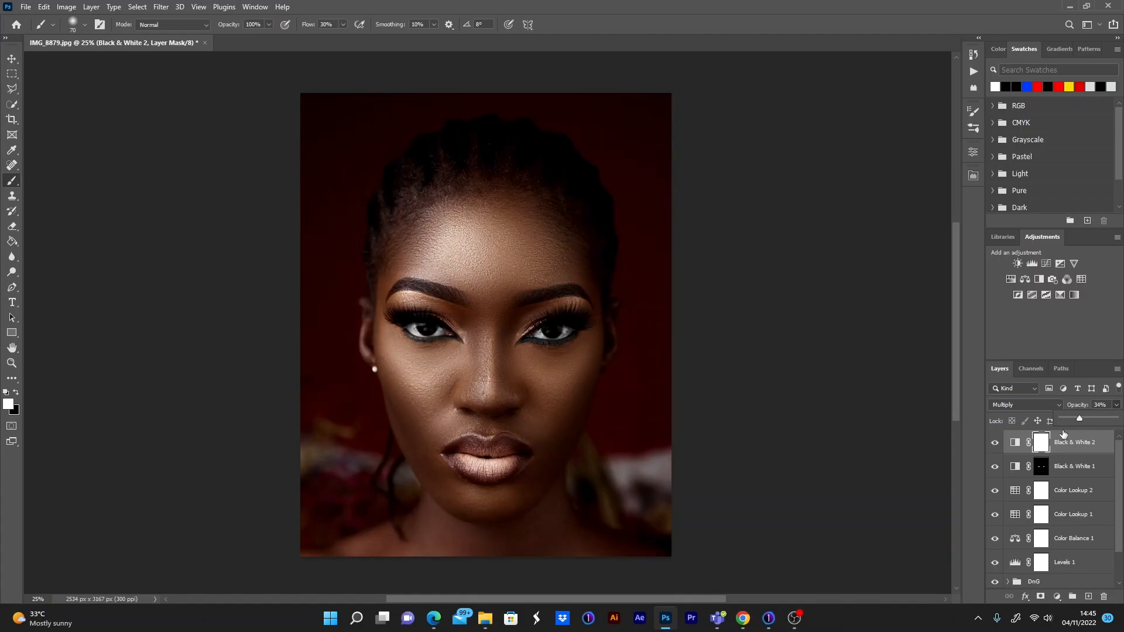
Add a third Black & White adjustment layer with default settings, using the Multiply blend mode at 17% opacity
left_click(1037, 279)
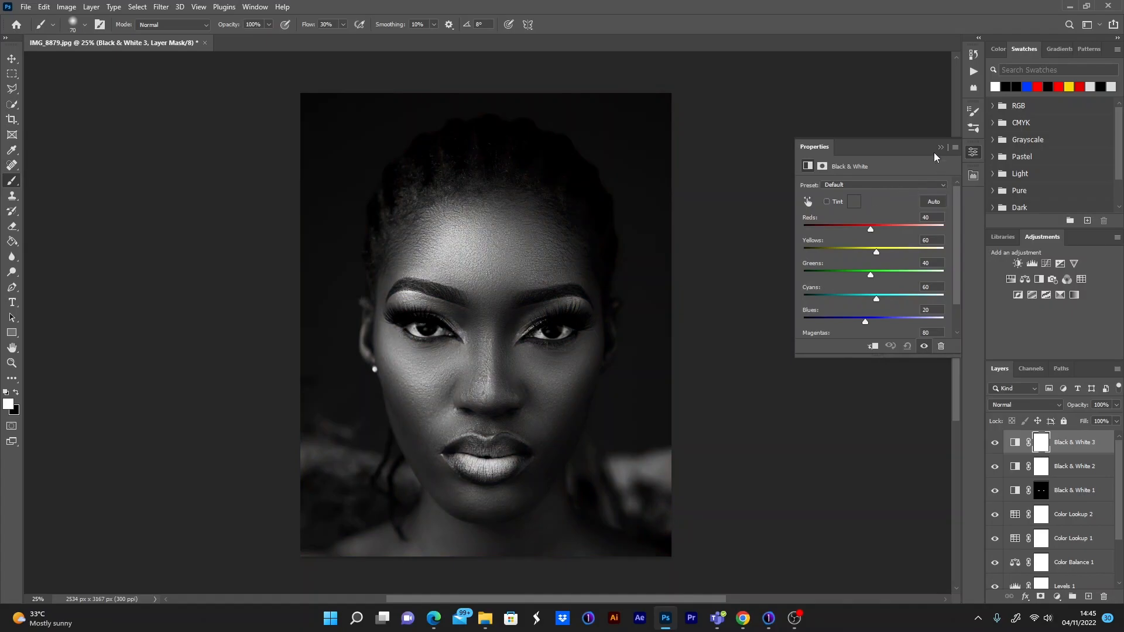
left_click(940, 148)
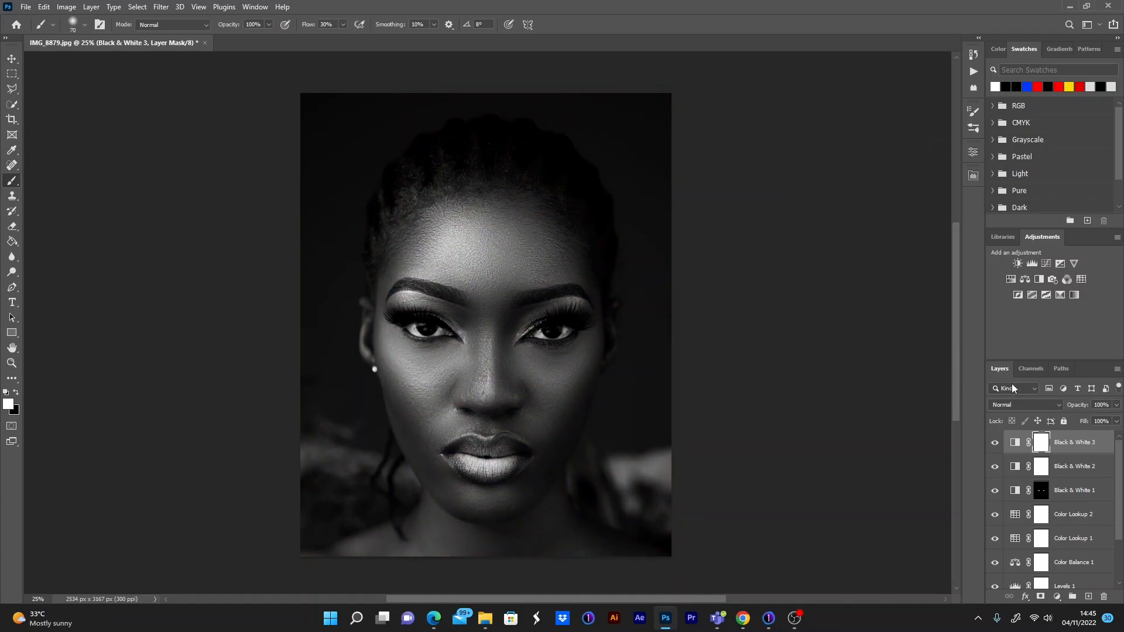
left_click(1037, 404)
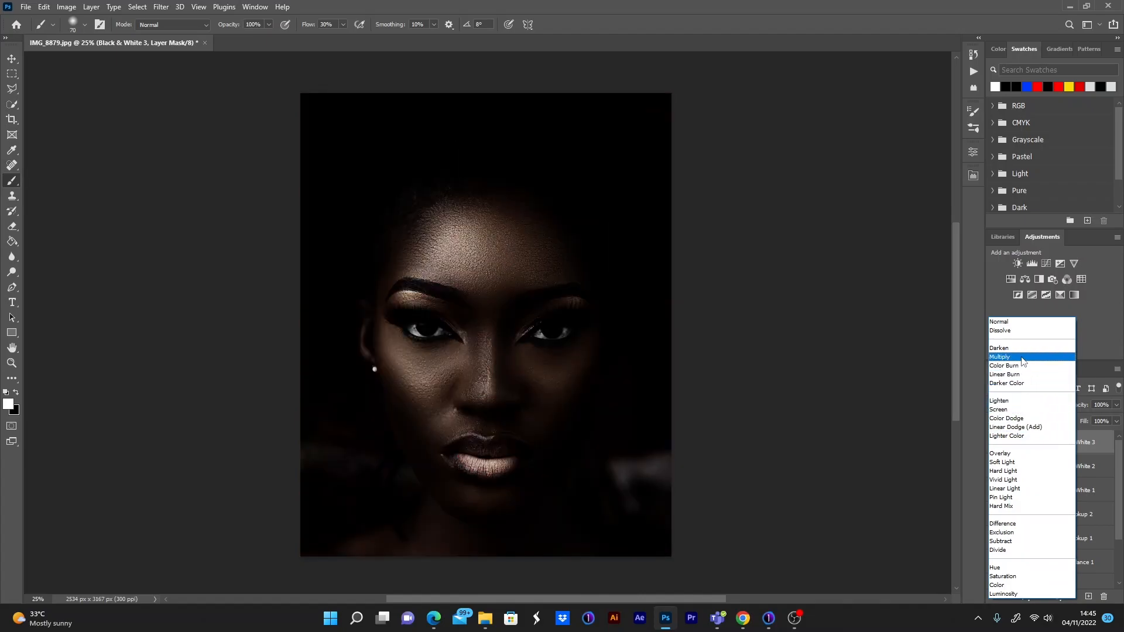
left_click(1021, 357)
left_click(1116, 405)
left_click(1079, 419)
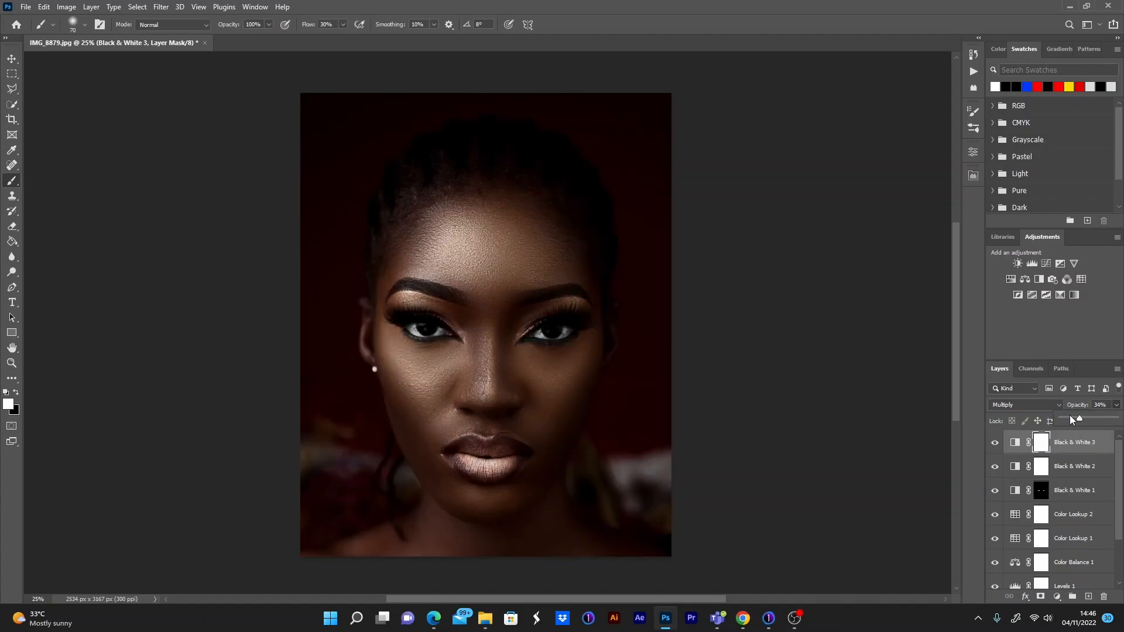
left_click_drag(1071, 417, 1069, 421)
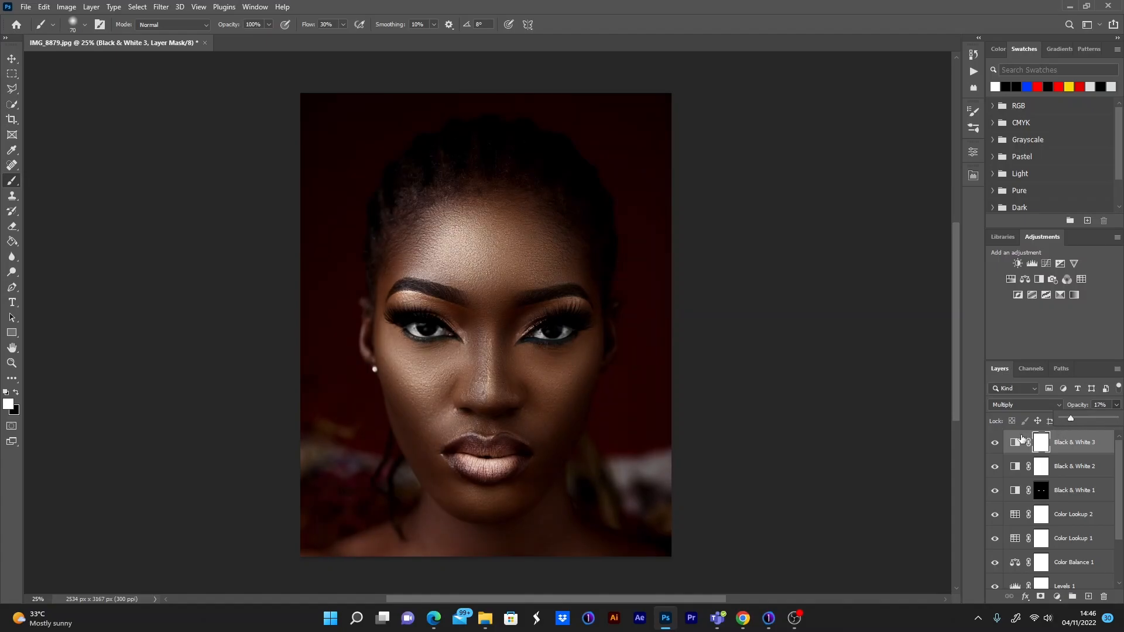
Compare the portrait with and without the Black & White 3 layer, and set its opacity to 27%
left_click(995, 444)
left_click(995, 444)
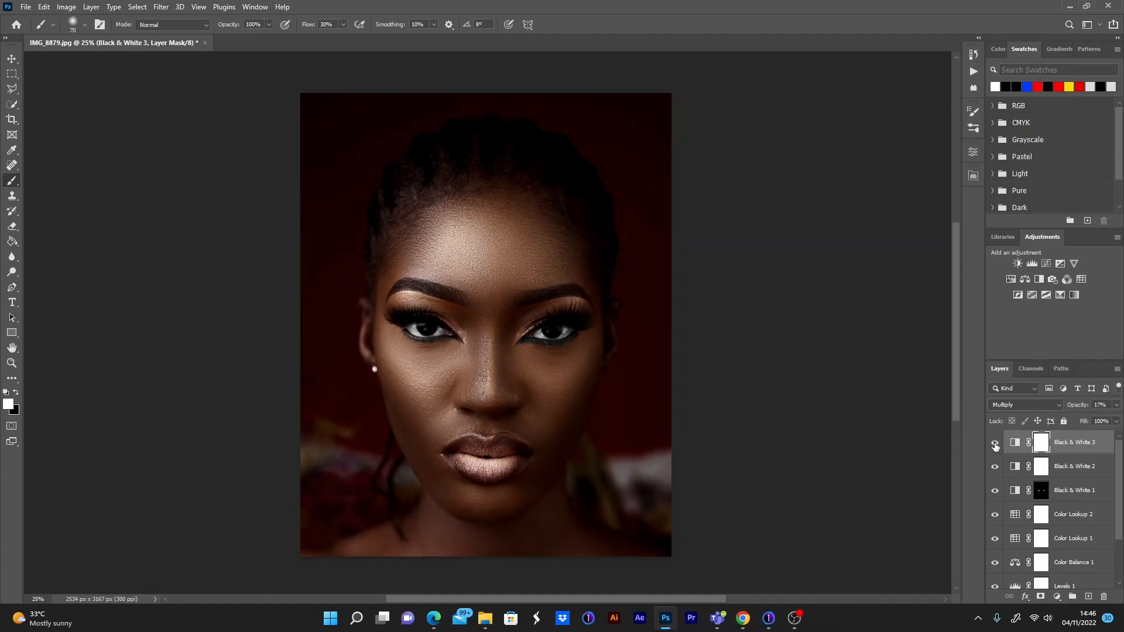
left_click(994, 444)
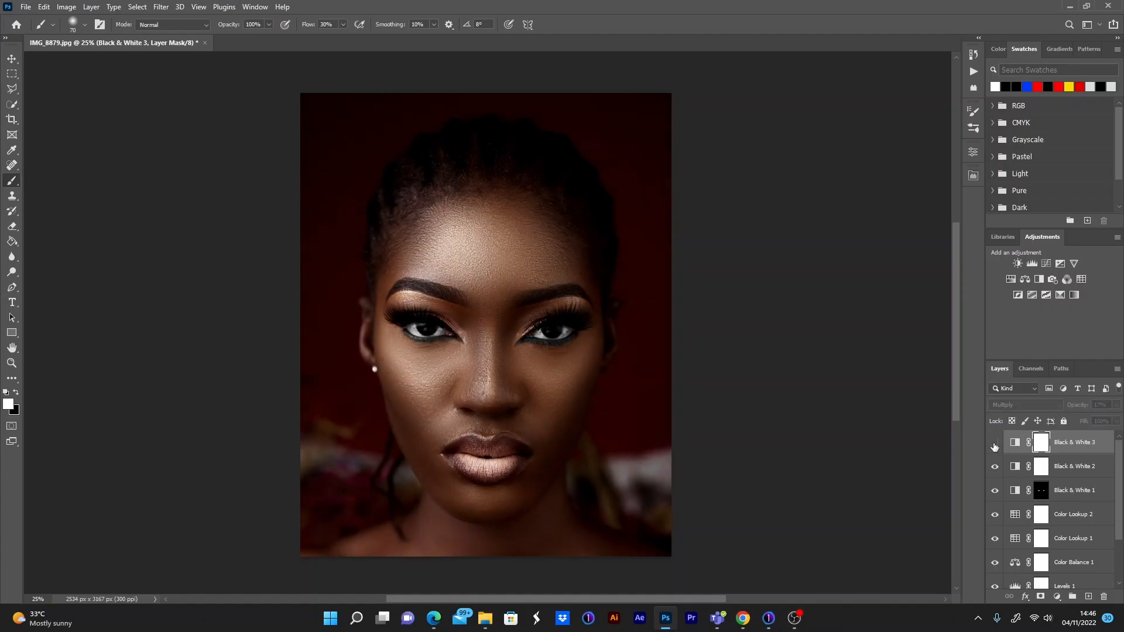
left_click(994, 445)
left_click(1116, 404)
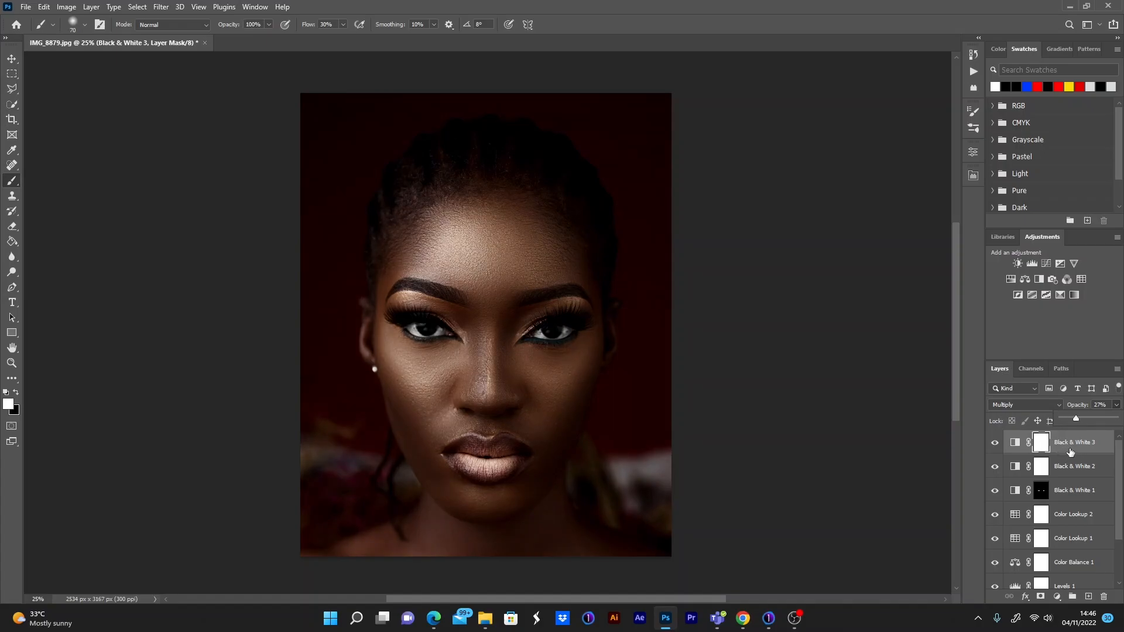
Set the opacity of the Black & White 2 and Black & White 3 layers together to 33%
left_click(1070, 471, "shift")
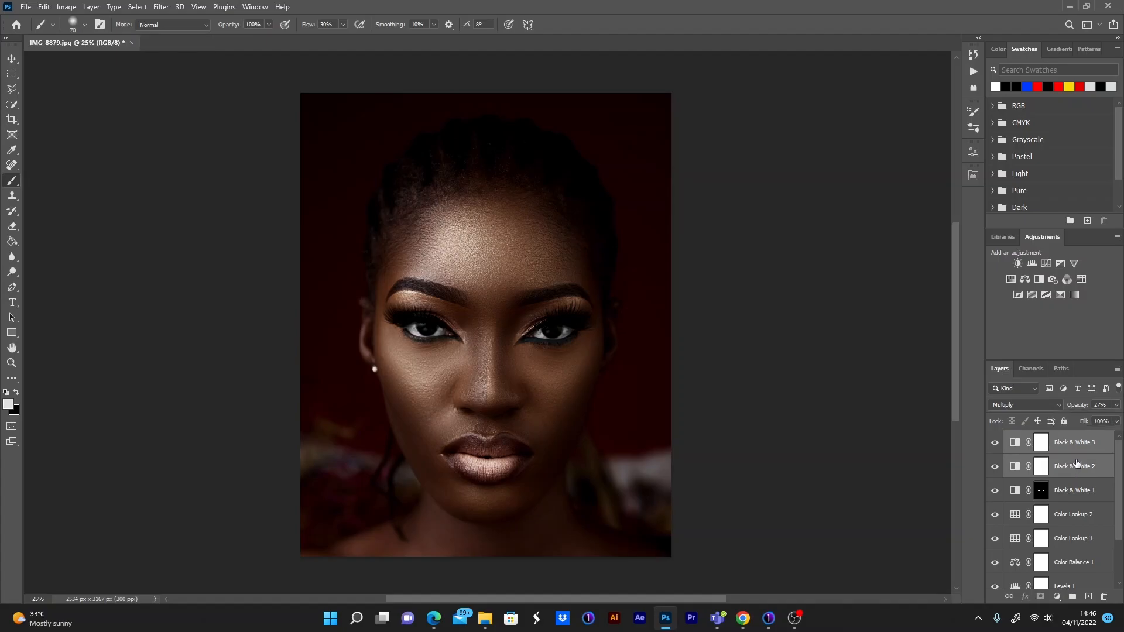
left_click(1116, 404)
left_click_drag(1076, 419, 1086, 421)
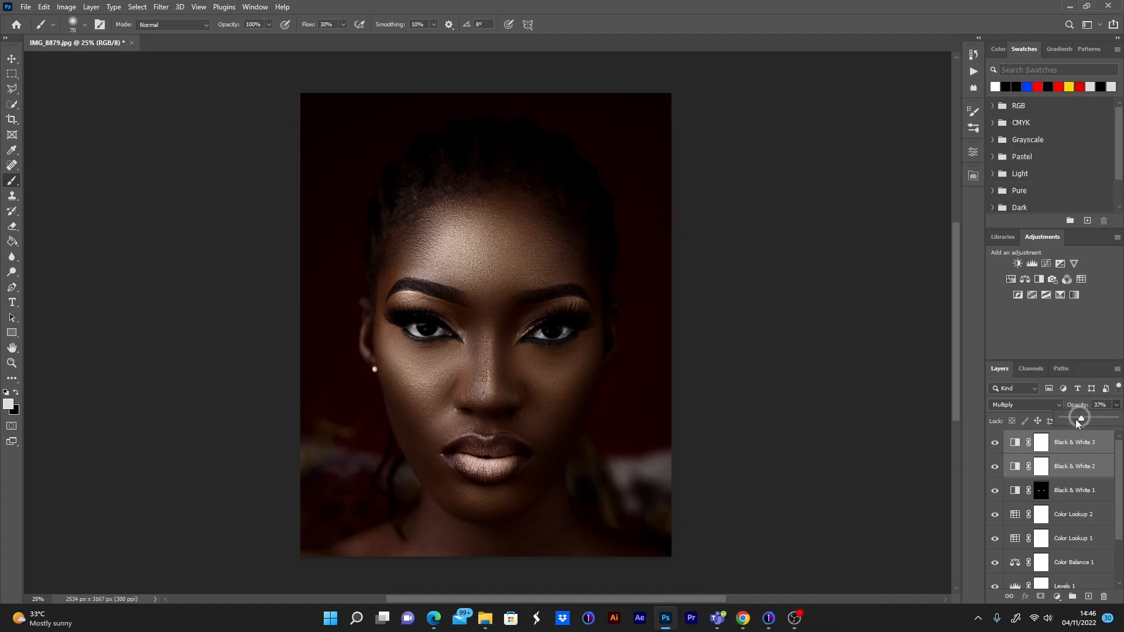
left_click_drag(1076, 419, 1078, 420)
left_click(1122, 451)
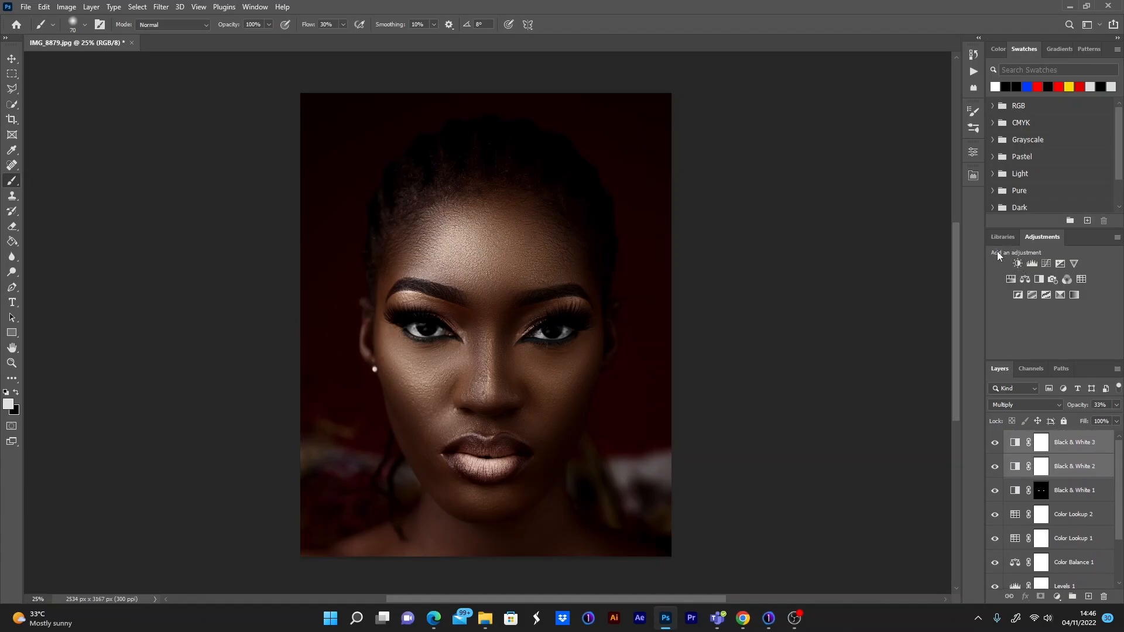
Add a Brightness/Contrast adjustment layer above the Black & White layers and raise the brightness slightly
left_click(1017, 263)
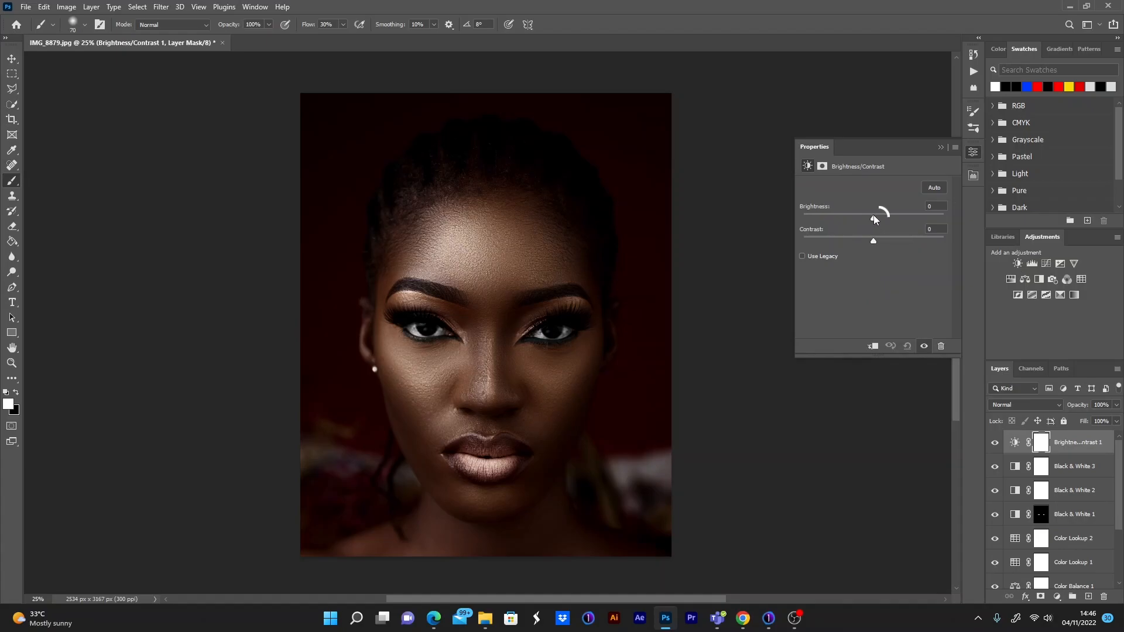
mouse_move(873, 219)
left_mouse_down()
mouse_move(883, 220)
mouse_move(862, 219)
mouse_move(875, 220)
left_mouse_up()
left_click_drag(876, 219, 875, 219)
left_click(940, 147)
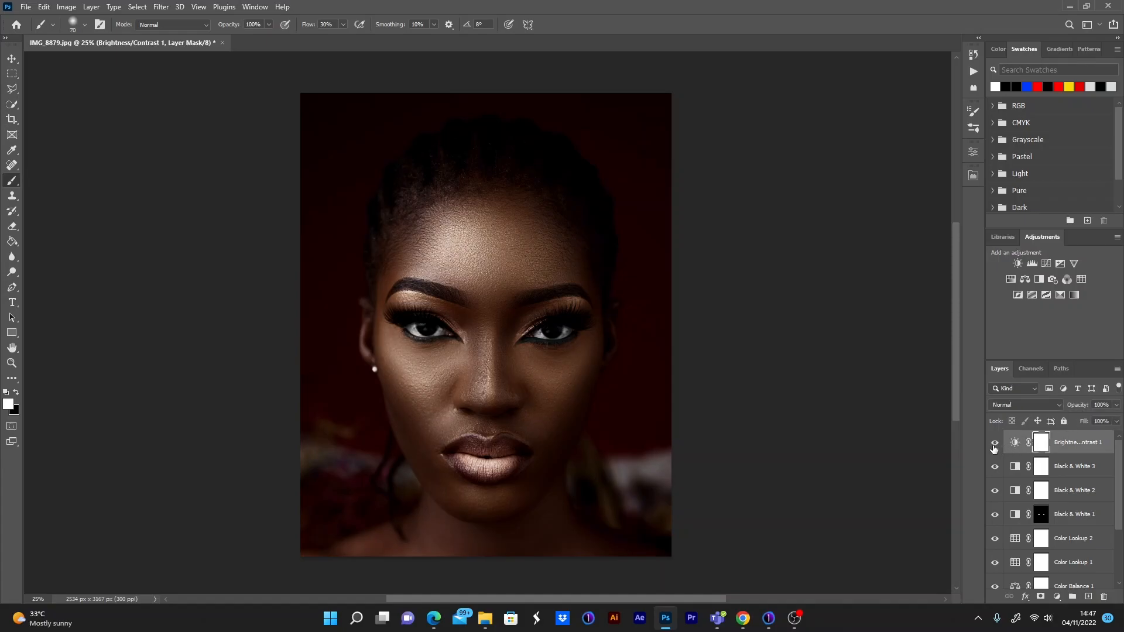
Group all adjustment layers from Brightness/Contrast 1 down to Levels 1 and name the group "color grade"
left_click_drag(1119, 495, 1122, 520)
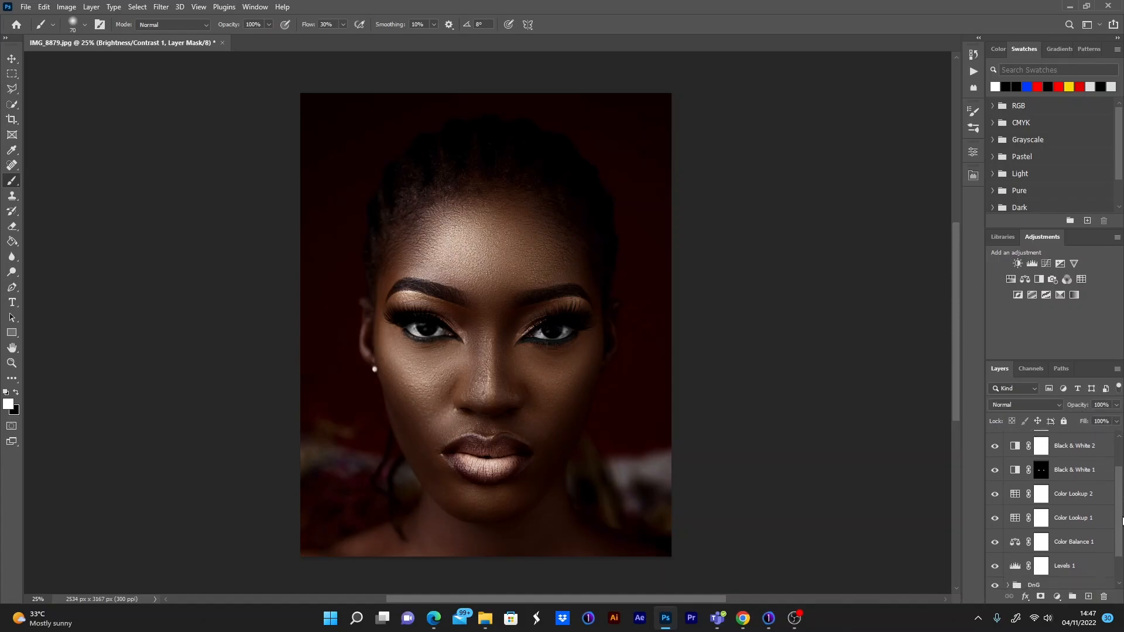
left_click(1073, 553, "shift")
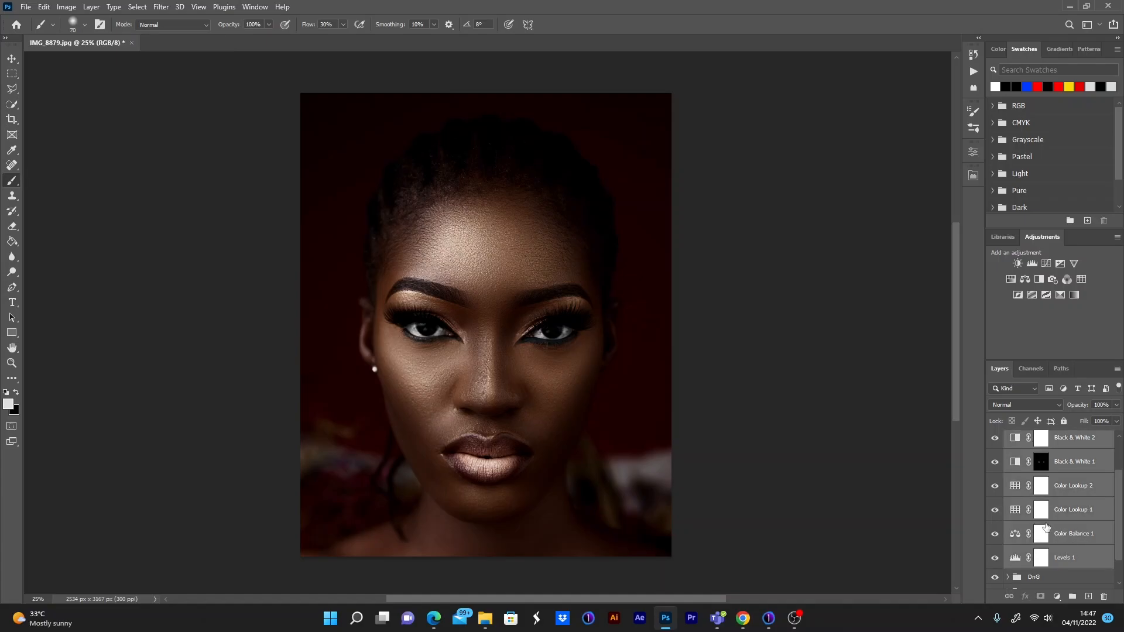
key("ctrl+g")
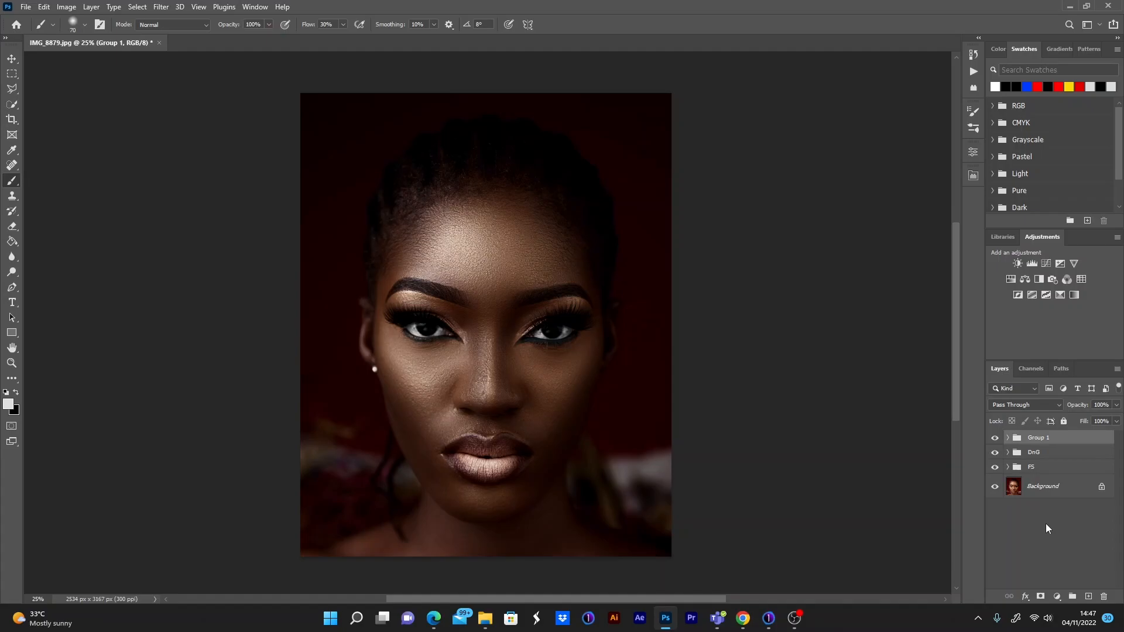
double_click(1034, 439)
type("color grade")
key("Return")
Set the color grade group's opacity to 82% and compare the portrait with and without the group
left_click(994, 438)
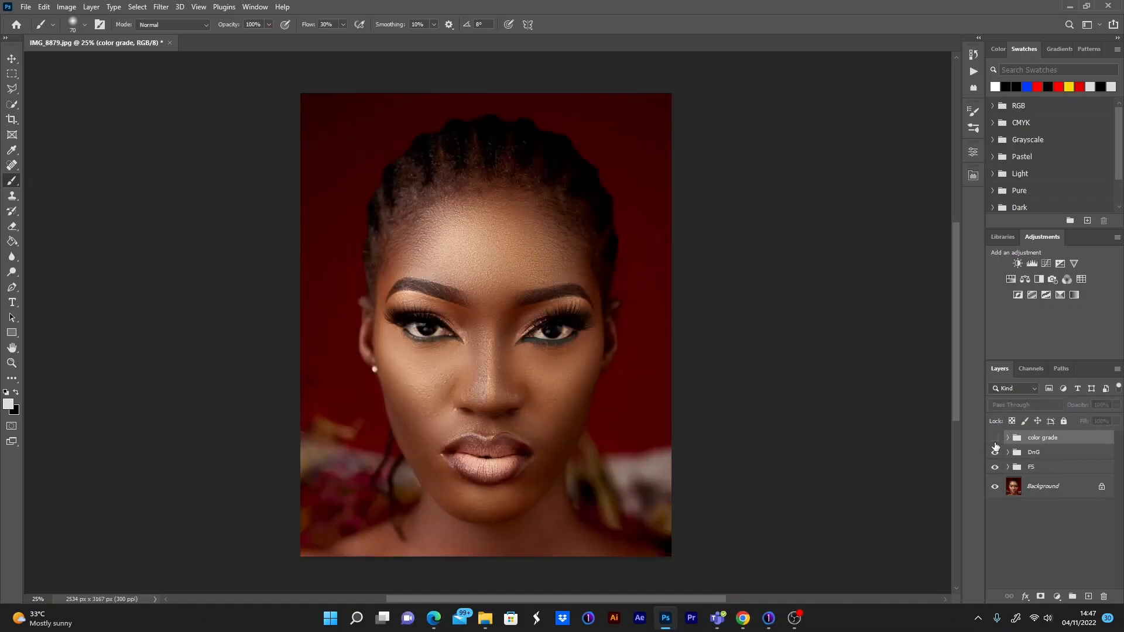
left_click(994, 437)
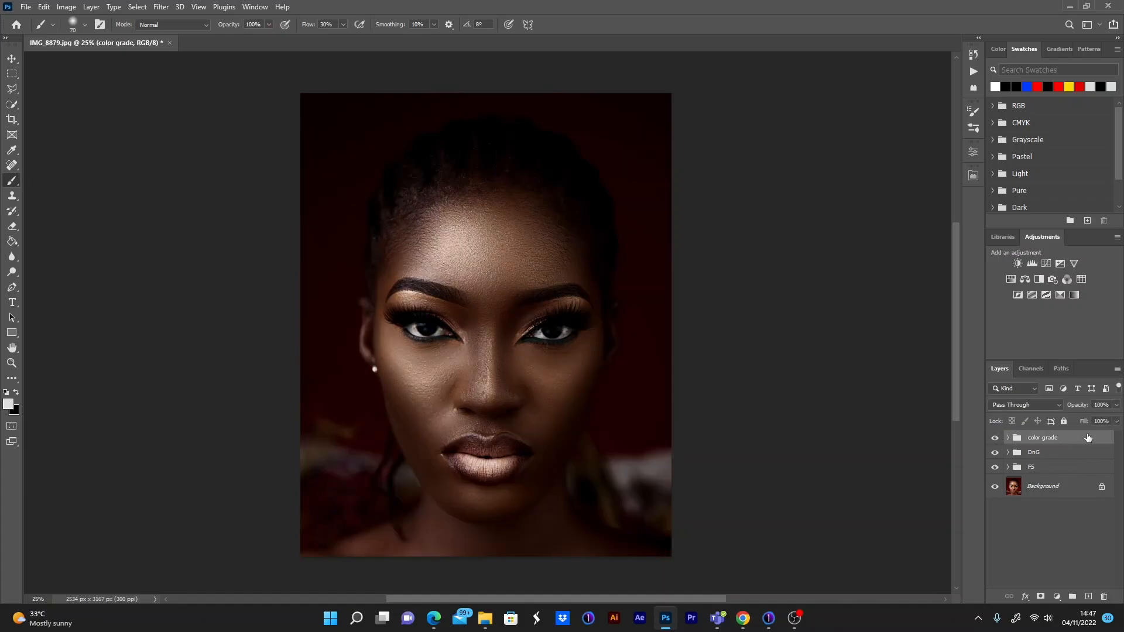
left_click(1116, 405)
mouse_move(1108, 415)
left_mouse_down()
mouse_move(1083, 421)
mouse_move(1101, 420)
left_mouse_up()
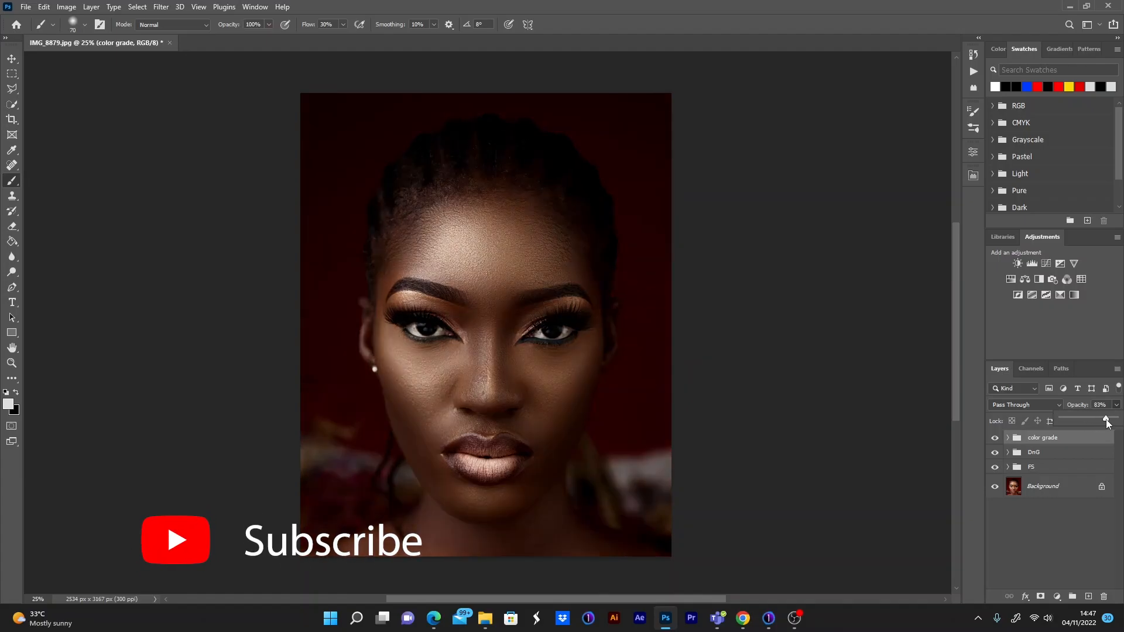
left_click_drag(1105, 420, 1105, 421)
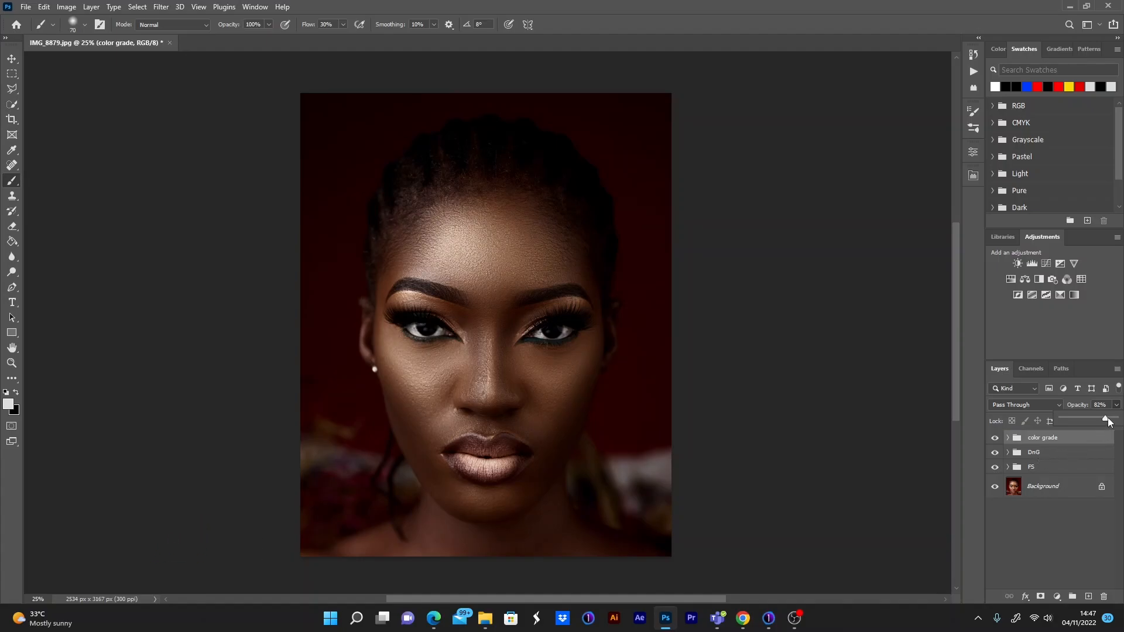
left_click(995, 438)
left_click(994, 438)
Stamp all visible layers onto a new layer at the top of the stack and open the Camera Raw Filter for it
key("ctrl+shift+alt+e")
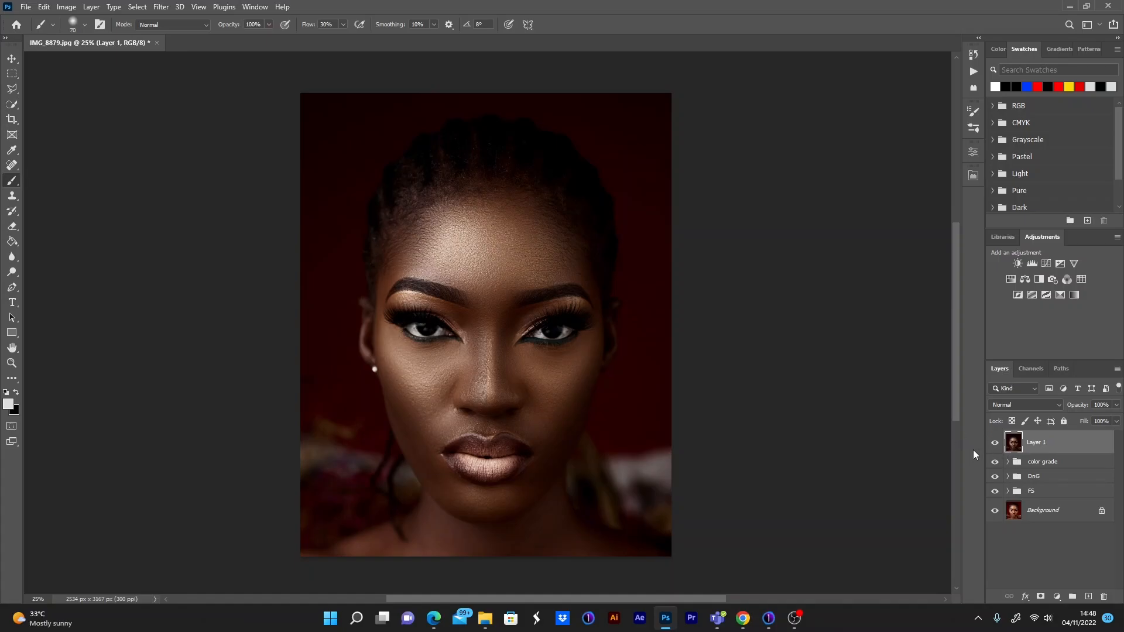
left_click(163, 7)
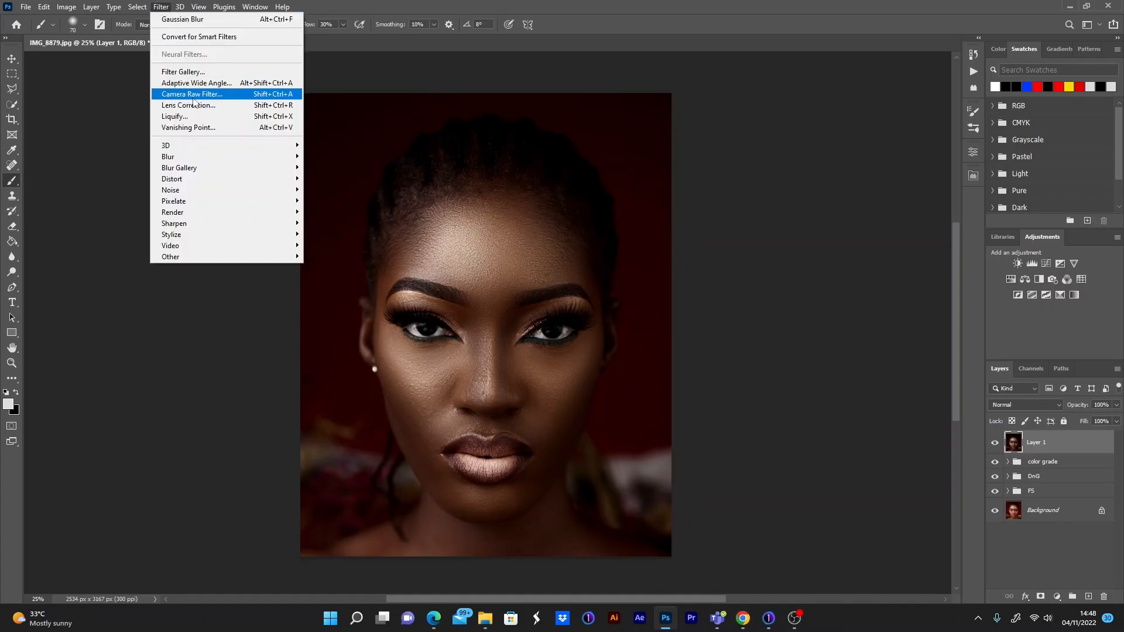
left_click(211, 95)
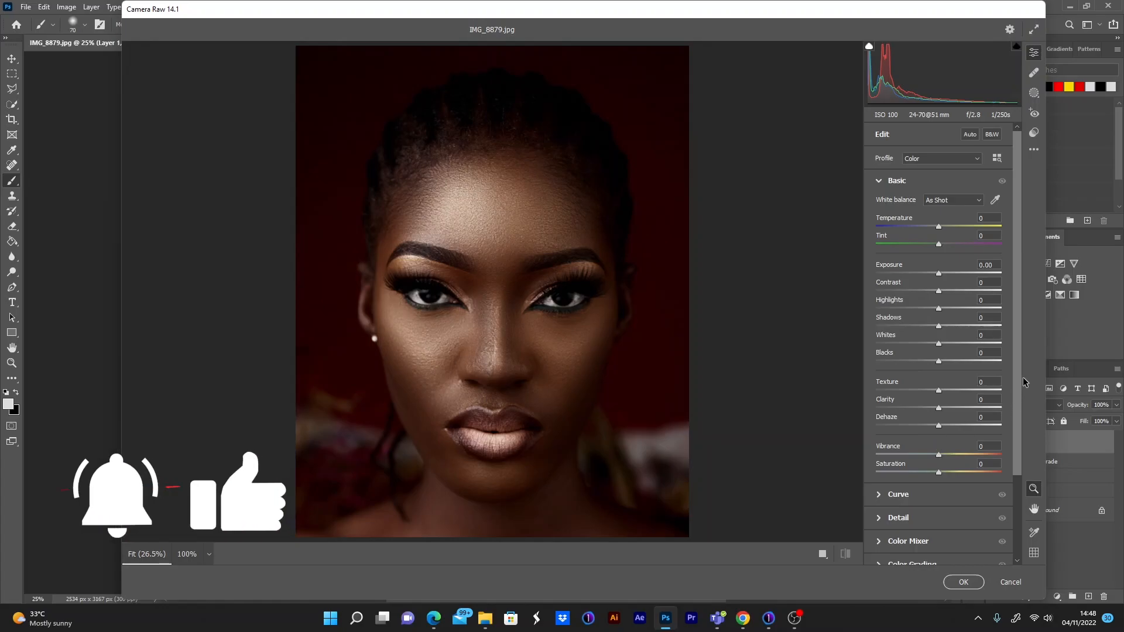
Set the Basic adjustments to Shadows +13, Blacks -9, Clarity +7, Dehaze +6, Vibrance +9 and Saturation -12
left_click_drag(1018, 371, 1021, 384)
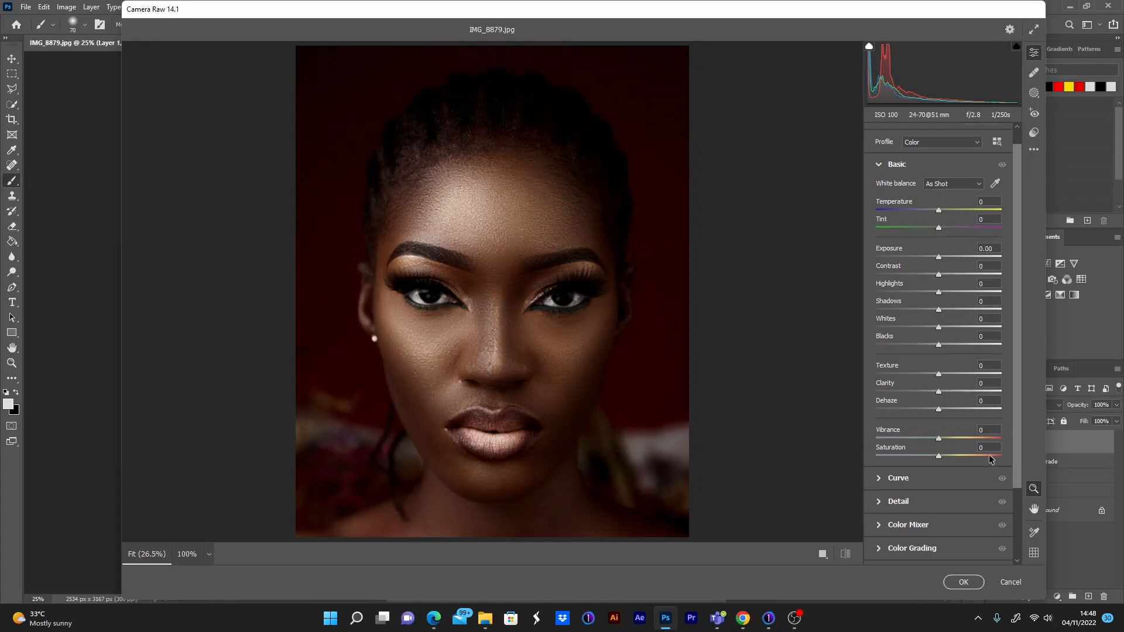
mouse_move(1020, 434)
left_mouse_down()
mouse_move(1019, 452)
mouse_move(1019, 440)
left_mouse_up()
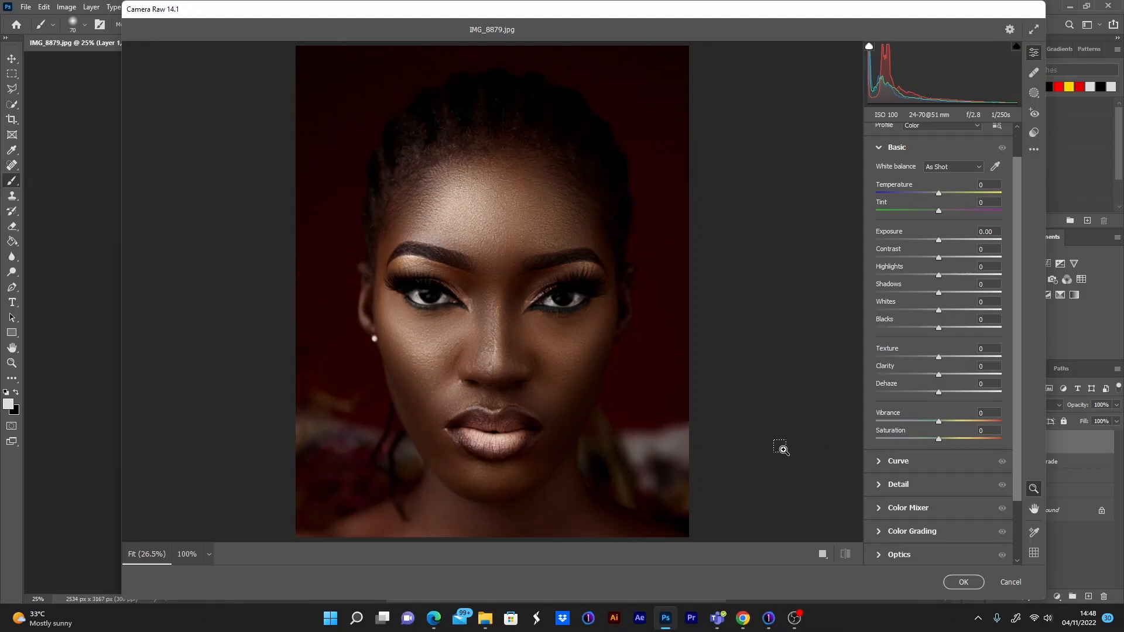
key("ctrl+minus")
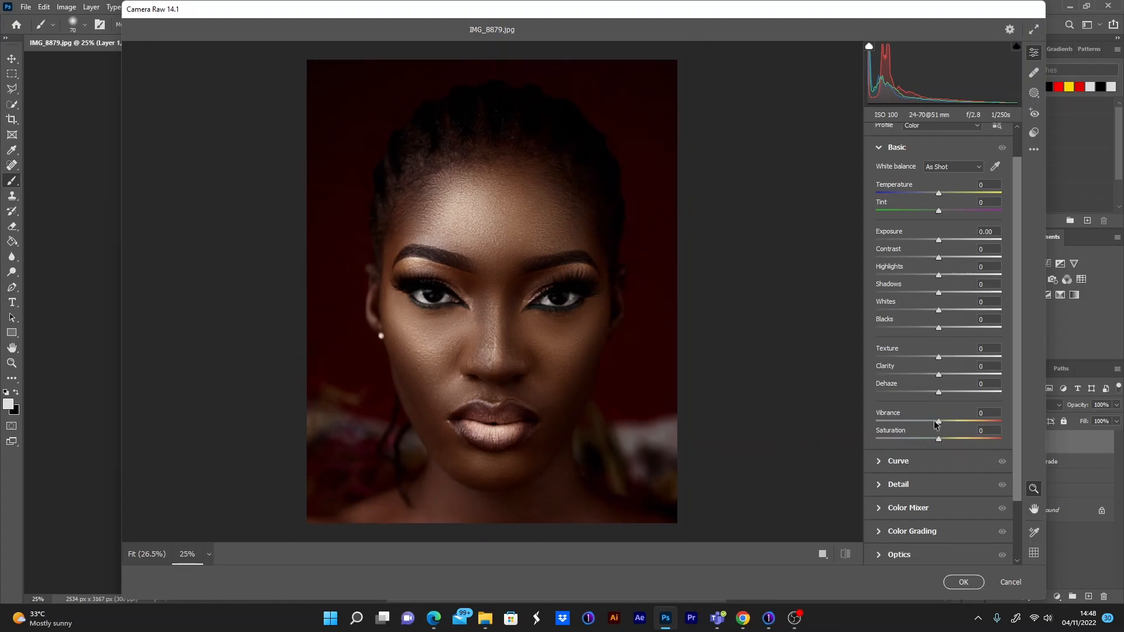
left_click_drag(939, 439, 933, 439)
left_click_drag(948, 421, 939, 380)
left_click(943, 377)
left_click_drag(939, 329, 950, 292)
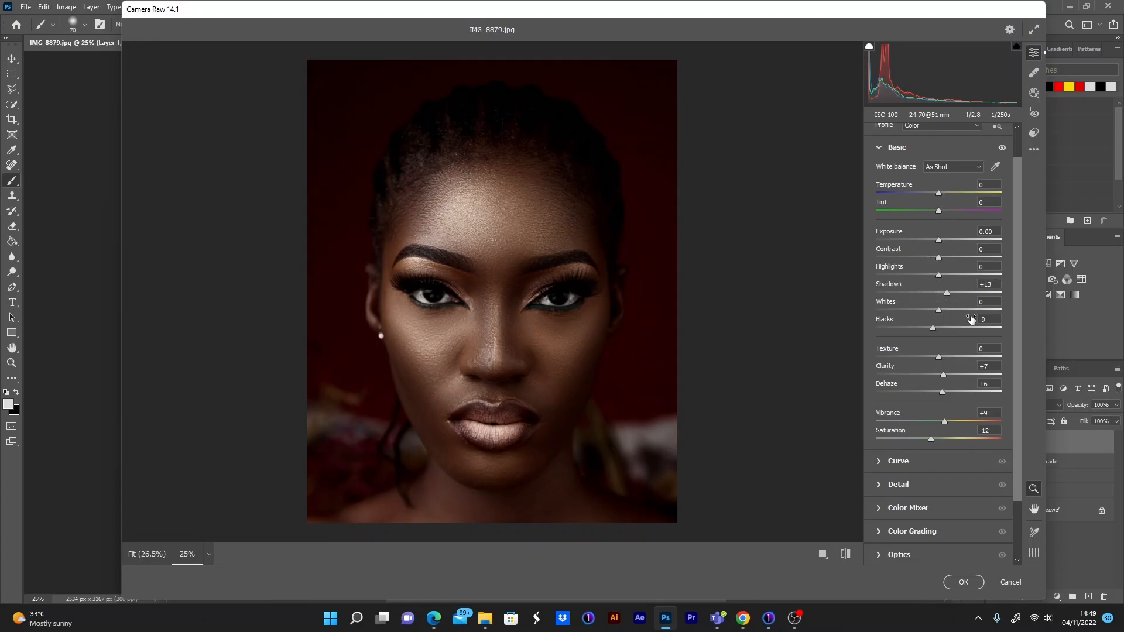
Darken the portrait's edges with an Optics Vignette of about -46
left_click_drag(1019, 377, 1023, 425)
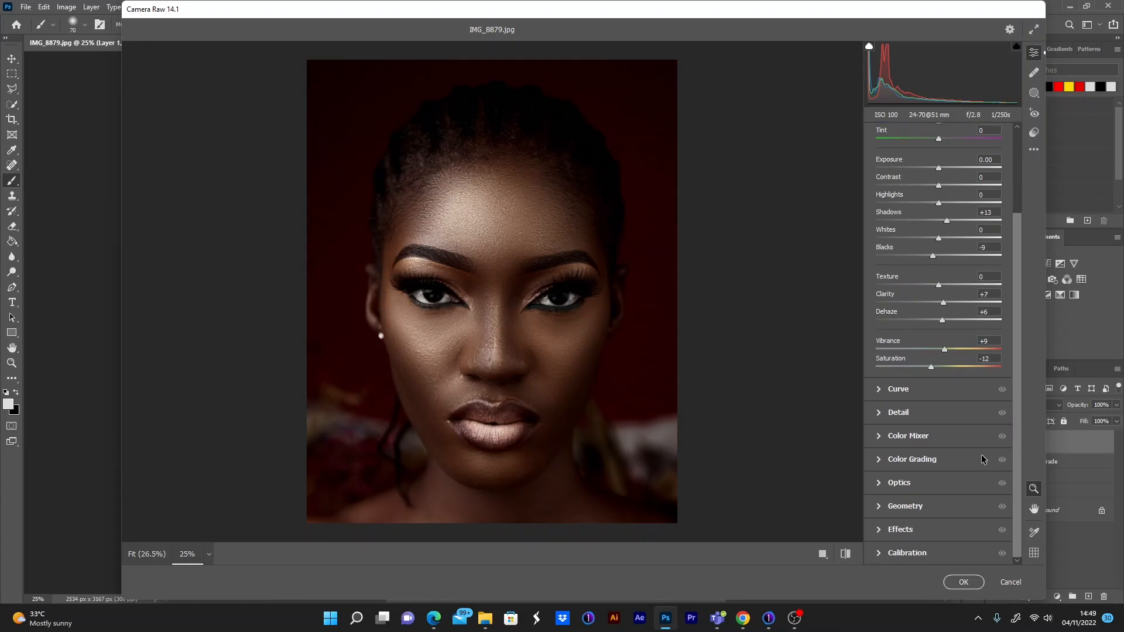
left_click(882, 483)
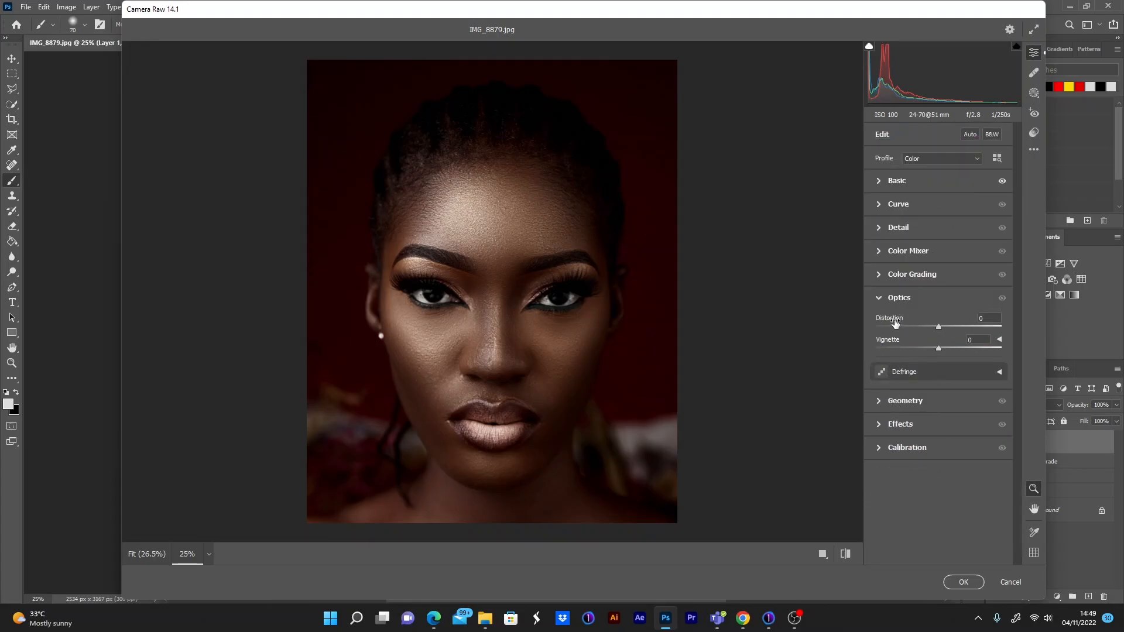
left_click_drag(938, 348, 900, 350)
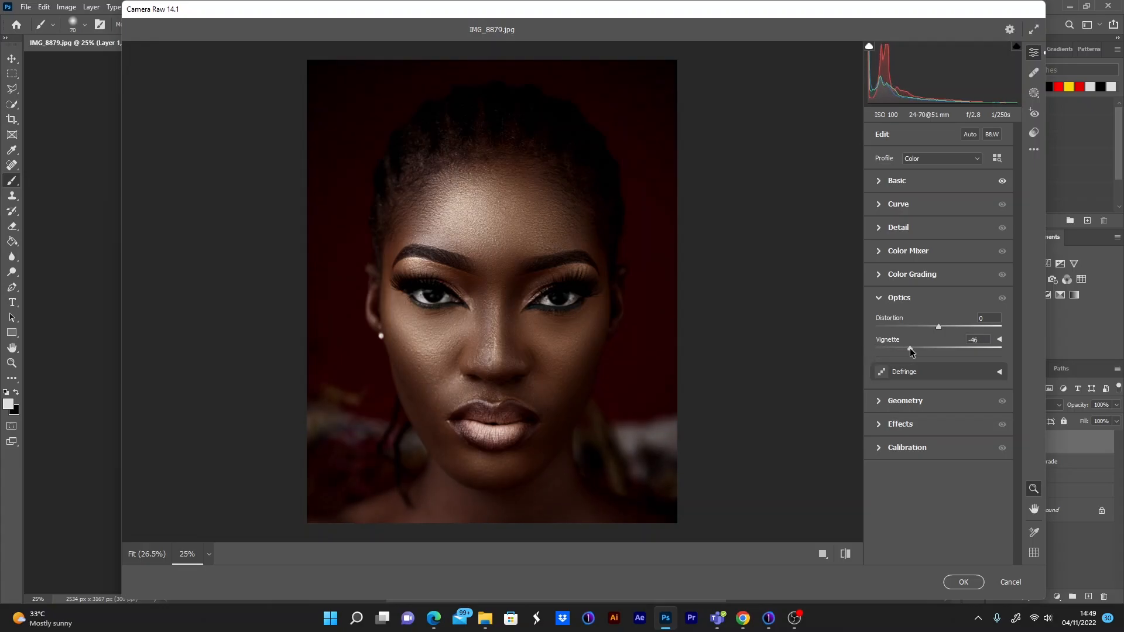
left_click_drag(911, 349, 910, 349)
left_click(882, 300)
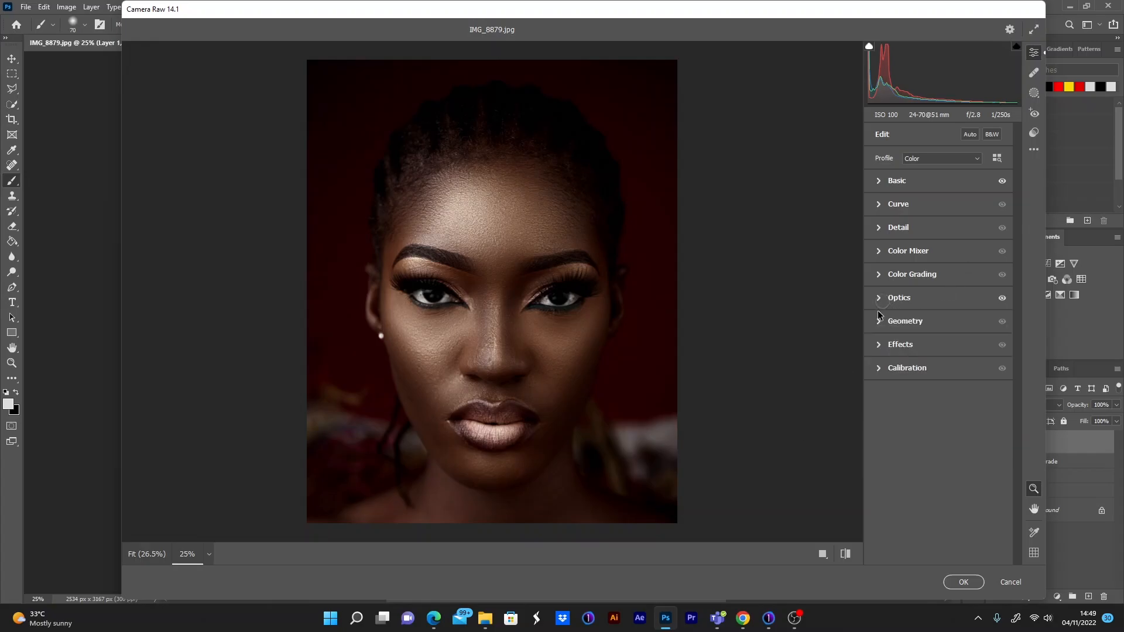
Compare the Camera Raw edits with the default settings, and apply the filter to the stamped layer
left_click(845, 558)
left_click(847, 561)
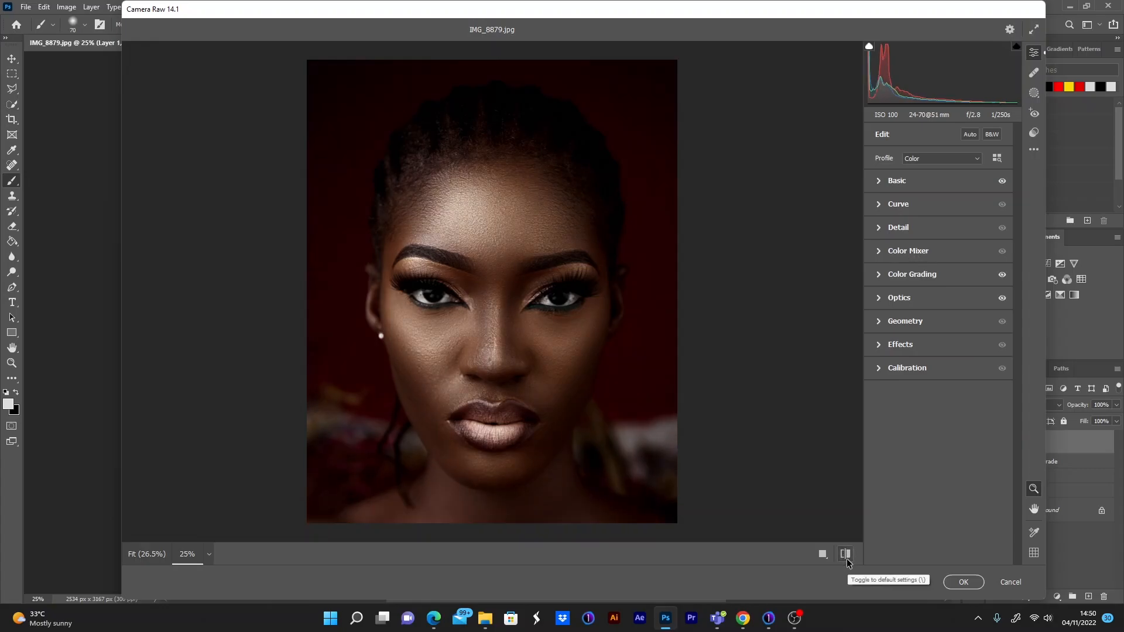
left_click(847, 556)
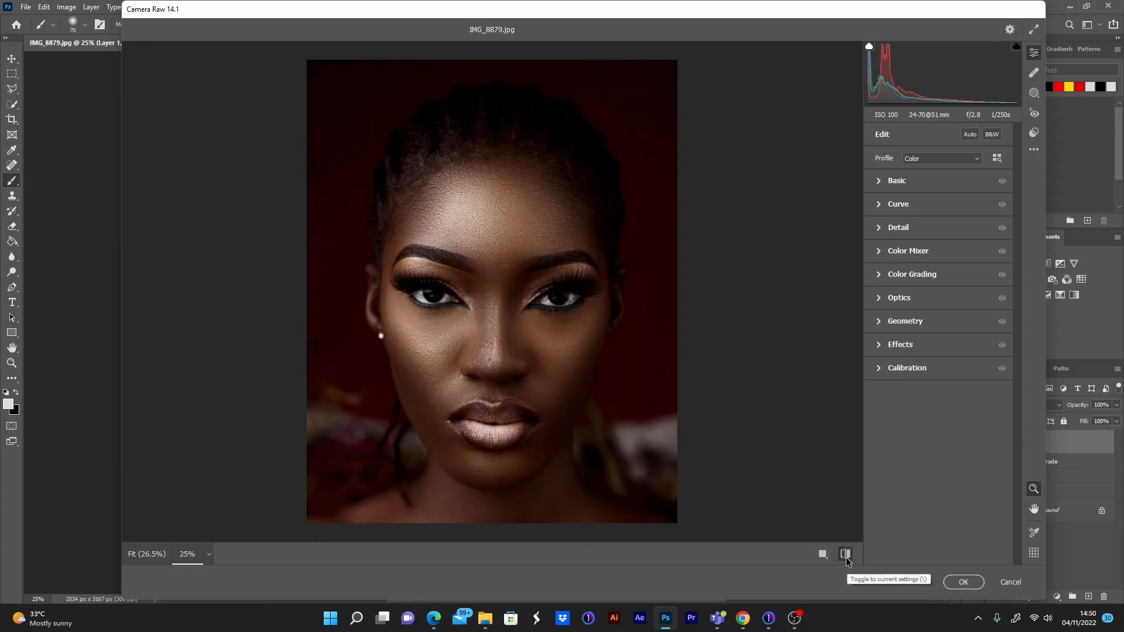
left_click(845, 557)
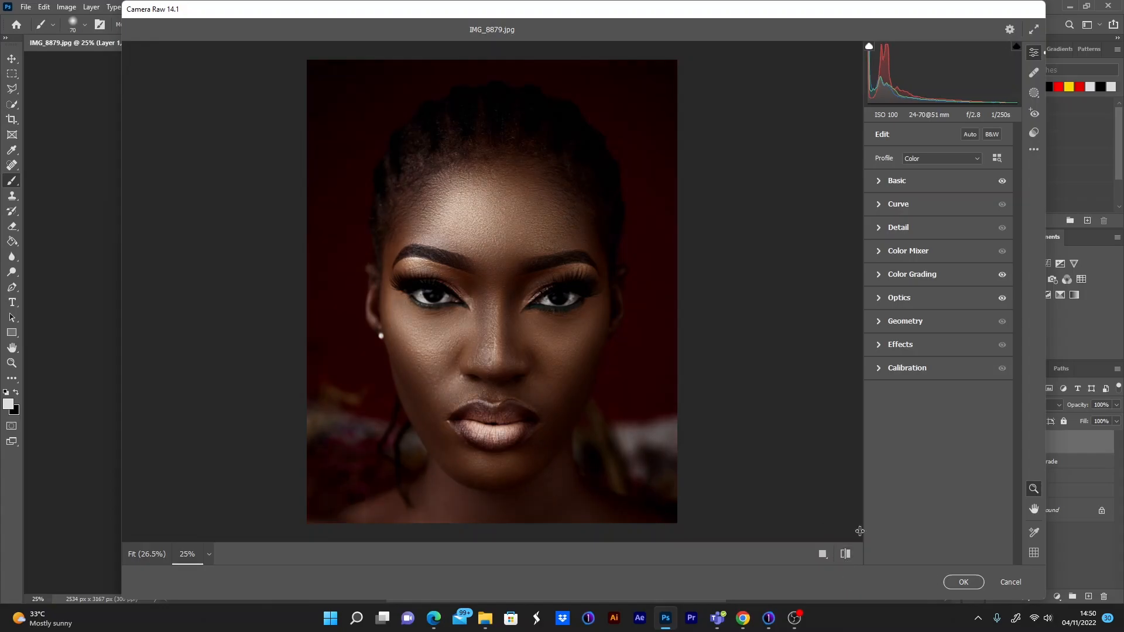
left_click(963, 582)
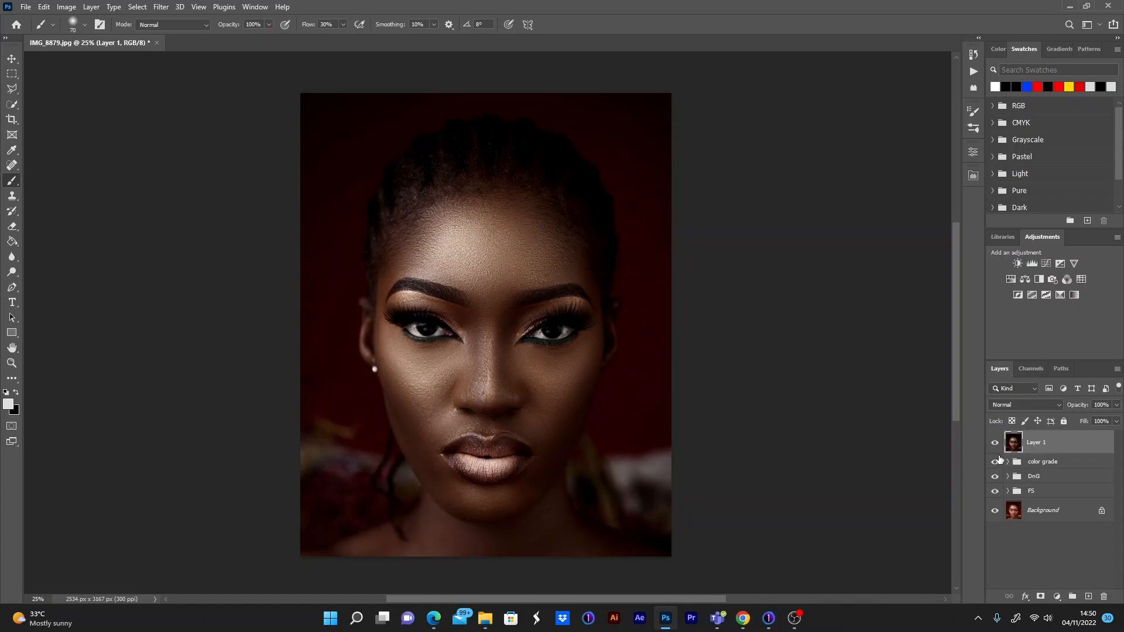
Stamp all visible layers onto a new top layer, desaturated, and convert it to a smart object
left_click(994, 446)
left_click(994, 445)
key("ctrl+alt+shift+e")
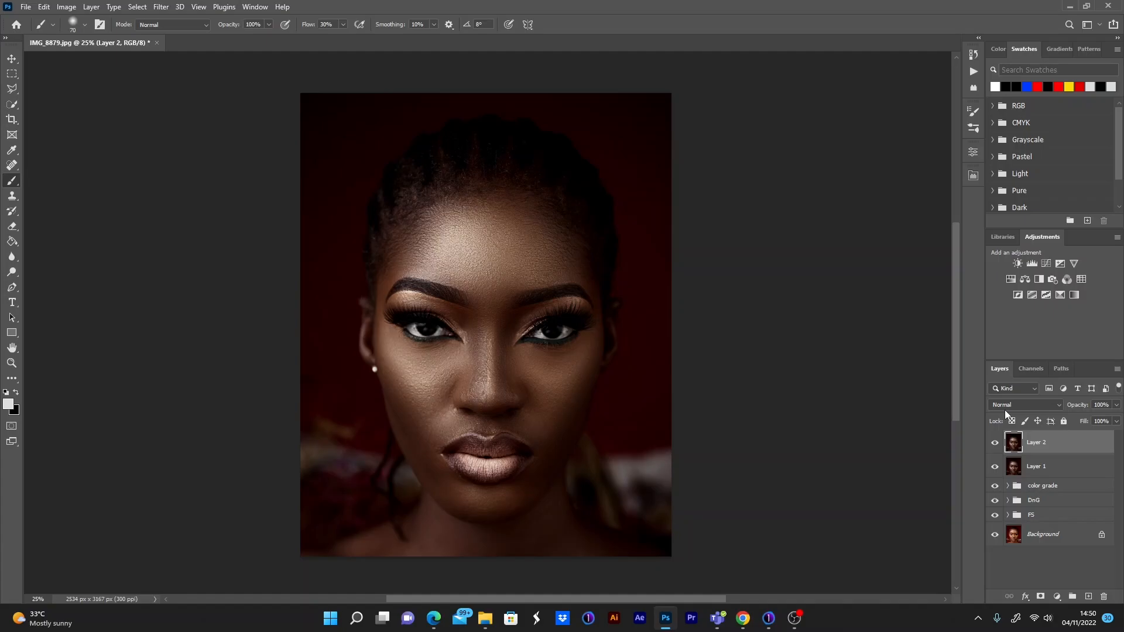
key("ctrl+shift+u")
right_click(1043, 446)
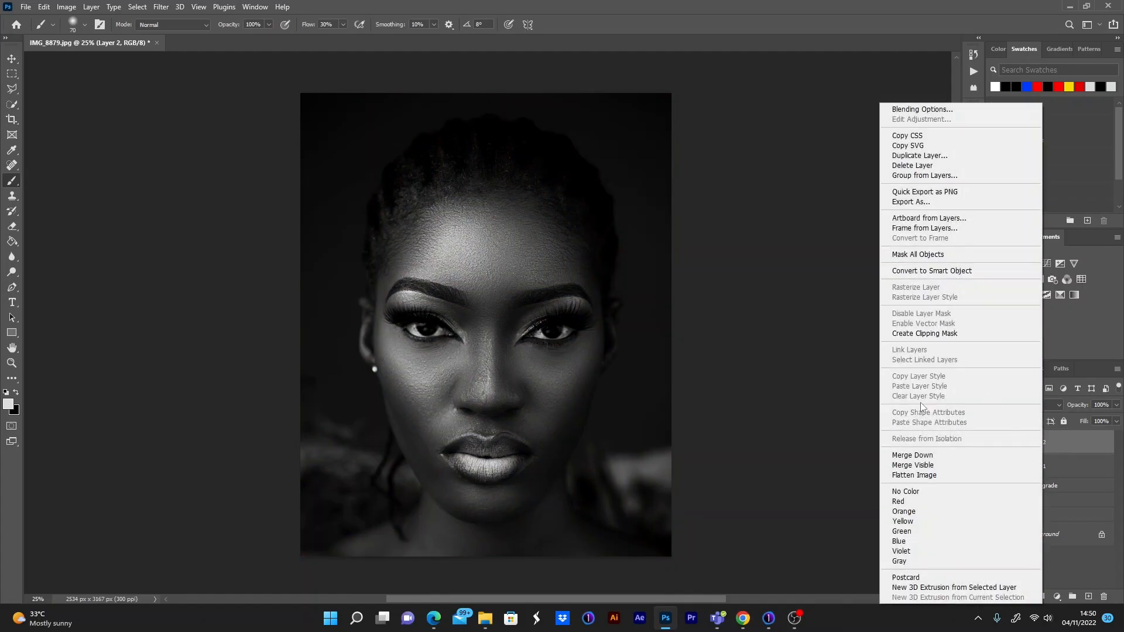
left_click(931, 271)
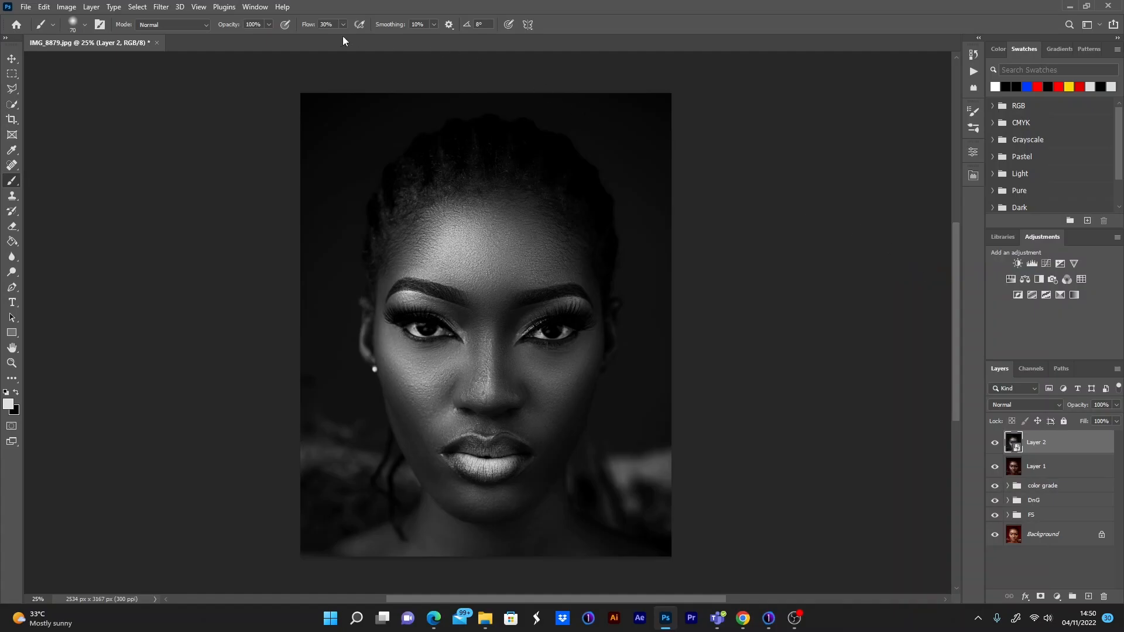
Apply a High Pass filter with a 2.0-pixel radius to the desaturated smart object and blend it in Soft Light mode
left_click(162, 7)
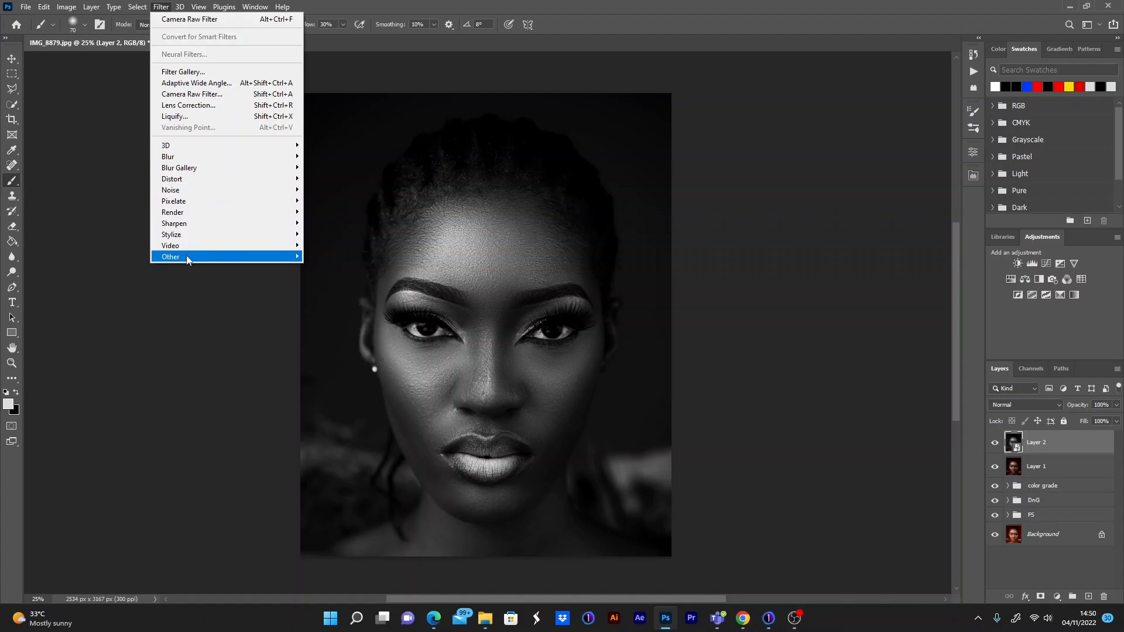
mouse_move(186, 257)
left_click(331, 268)
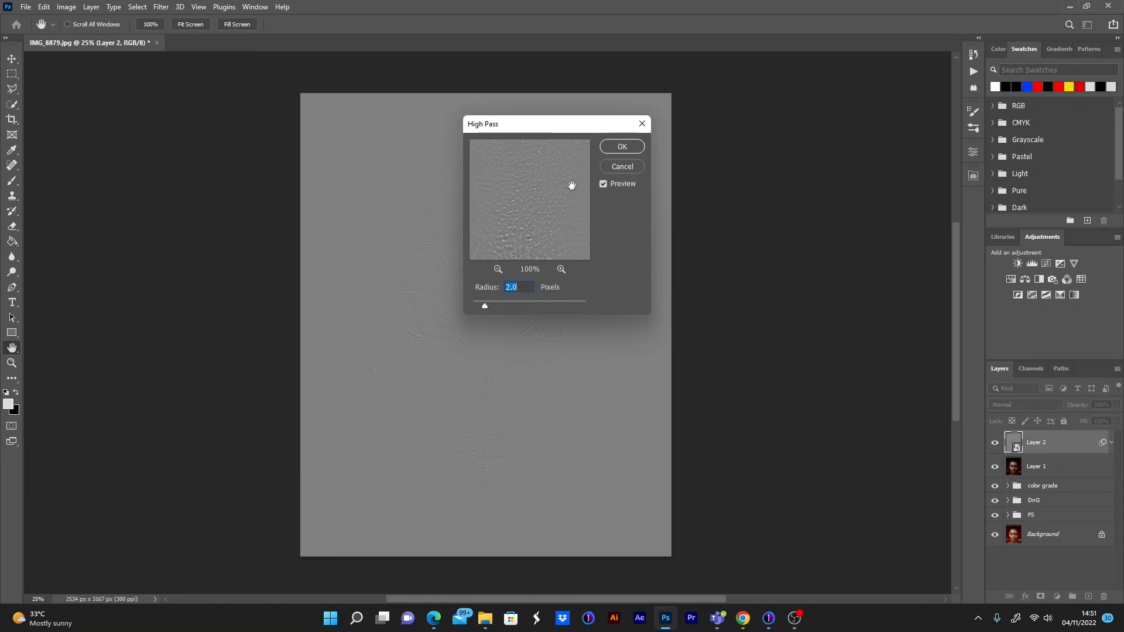
left_click(625, 147)
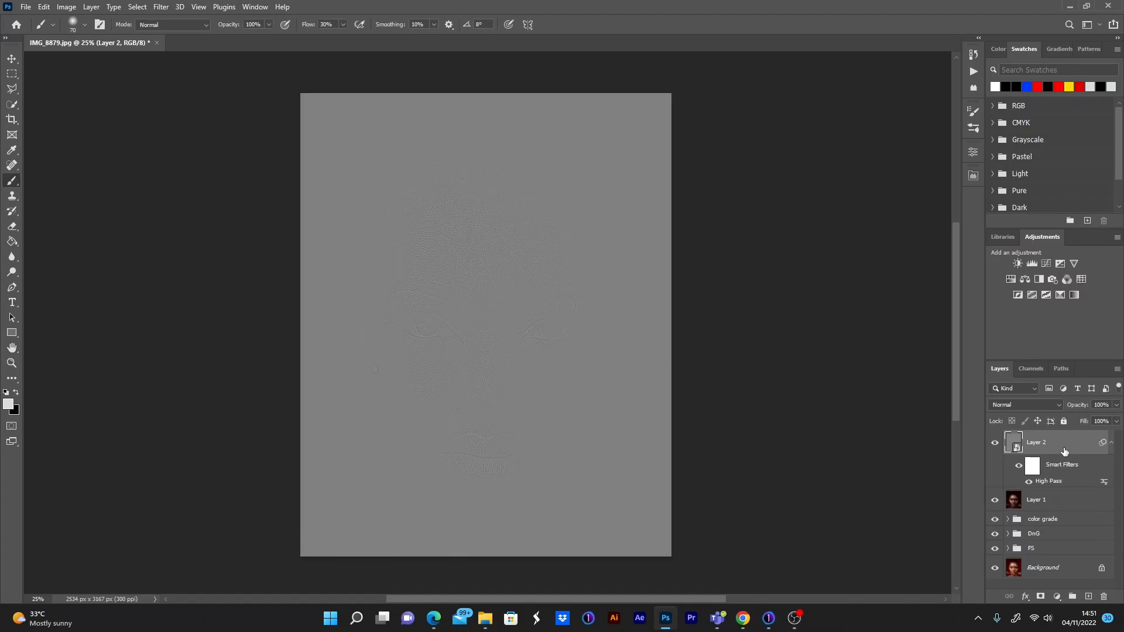
left_click(1056, 405)
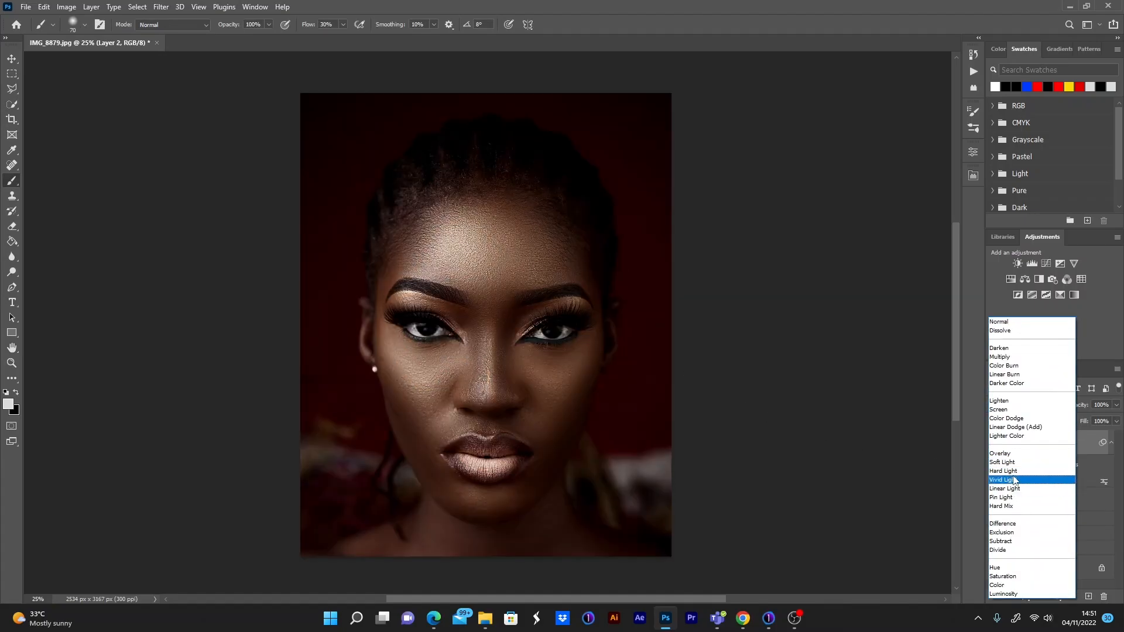
left_click(1017, 463)
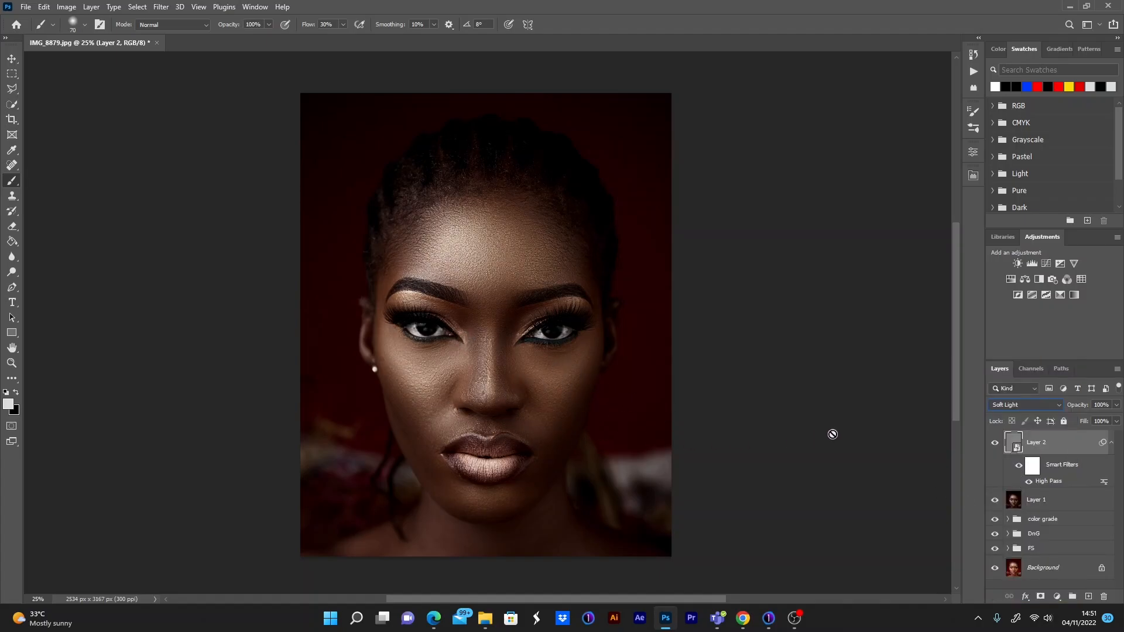
Examine the High Pass sharpening on the eyes and skin up close, comparing the portrait with and without that layer
left_click(994, 443)
left_click(993, 444)
key("z")
mouse_move(499, 316)
left_mouse_down()
mouse_move(549, 353)
mouse_move(532, 318)
mouse_move(542, 330)
left_mouse_up()
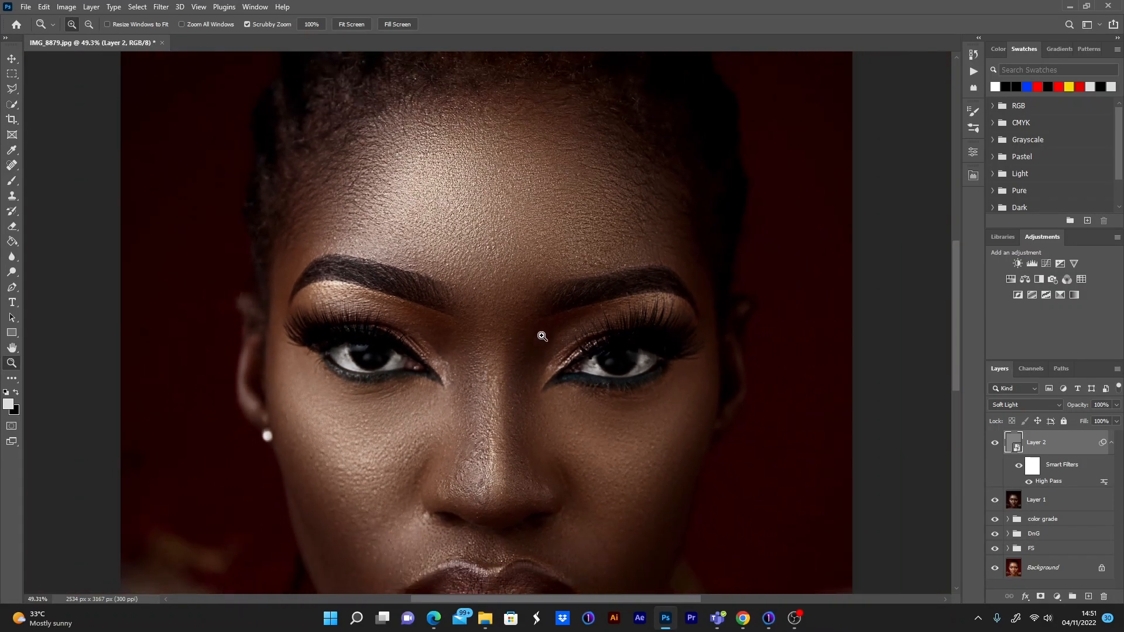
left_click(994, 443)
left_click(994, 443)
left_click(995, 445)
left_click(995, 446)
scroll(609, 347, "down", 1)
scroll(609, 347, "down", 1)
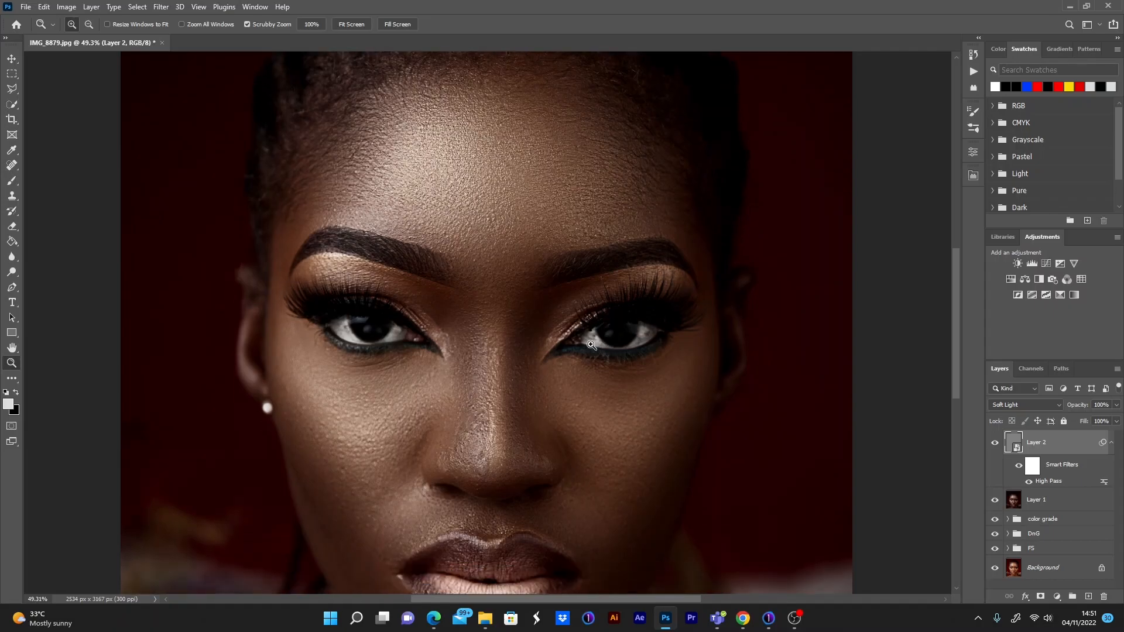
left_click(591, 345, "alt")
left_click(591, 346, "alt")
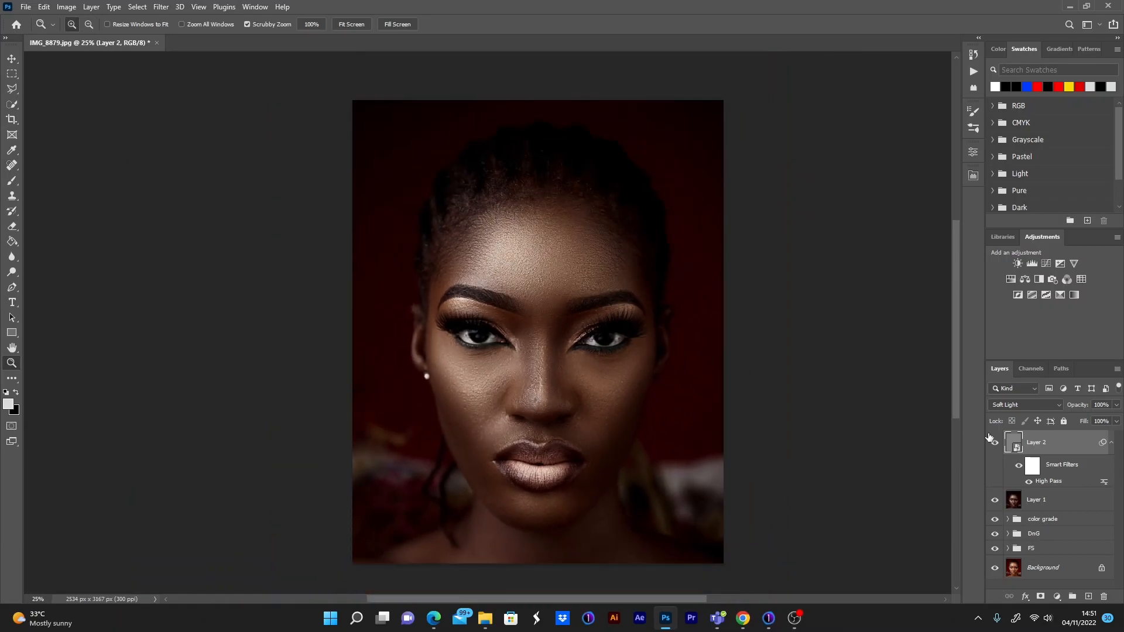
Lower the High Pass layer's opacity to 24% and compare the portrait with and without it
left_click(1117, 405)
left_click_drag(1075, 420, 1075, 420)
left_click(995, 444)
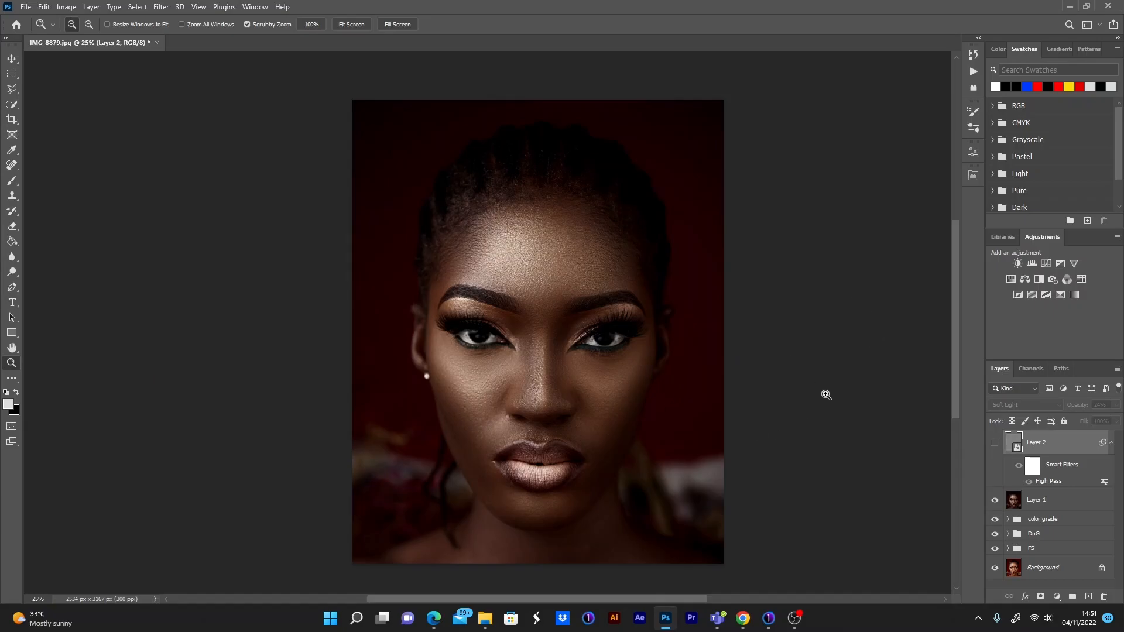
left_click(995, 443)
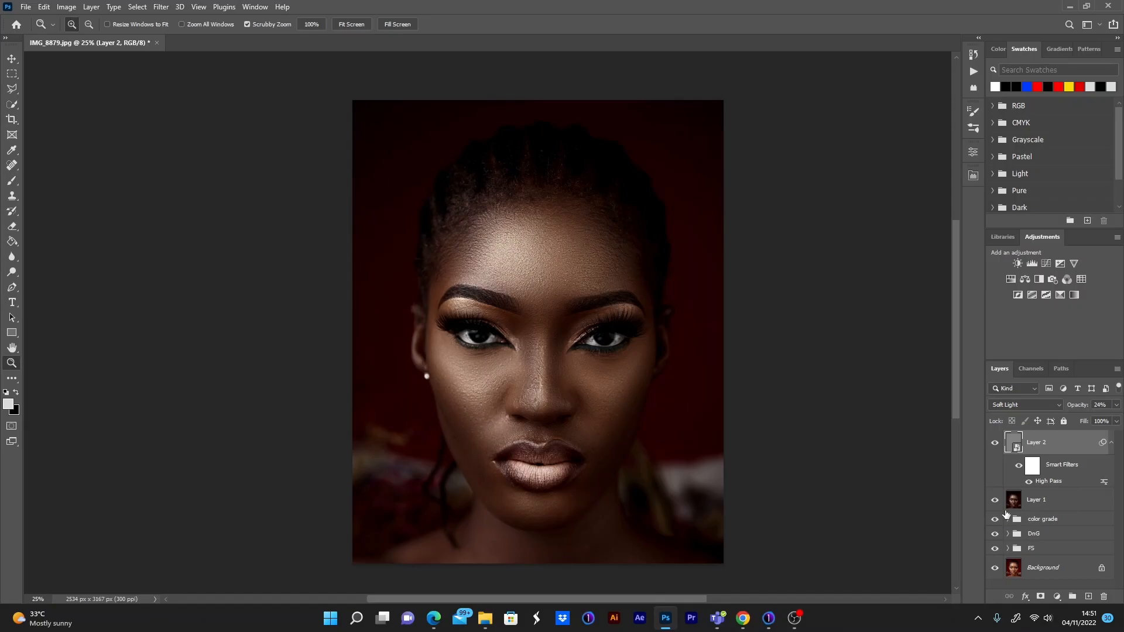
Group all layers and groups above the Background and name the new group EDIT
left_click(1057, 550, "shift")
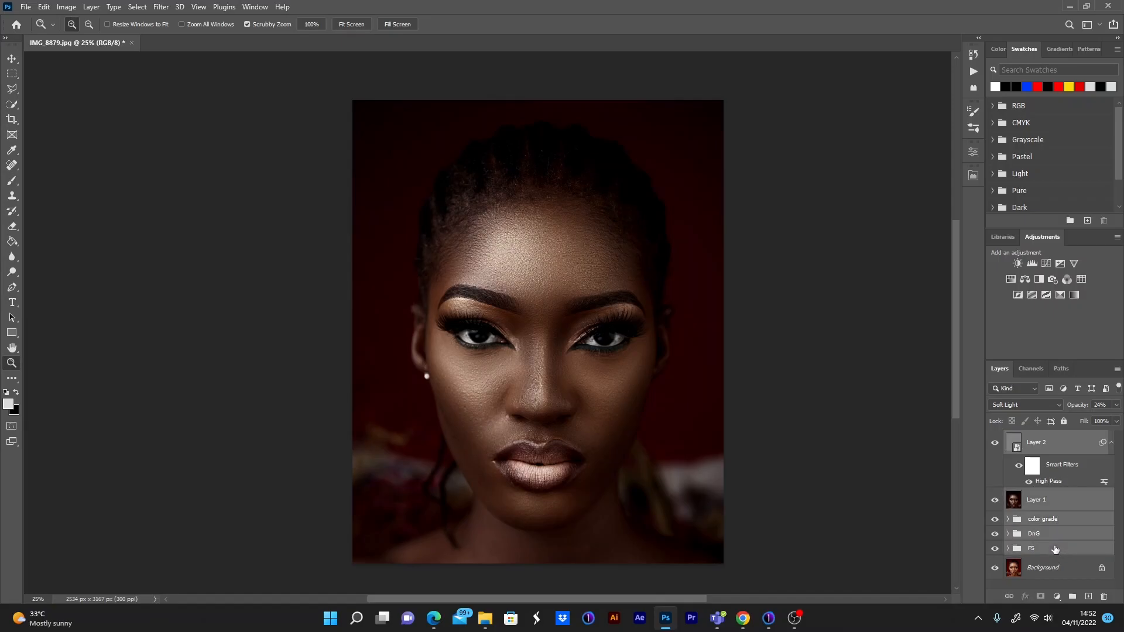
key("ctrl+g")
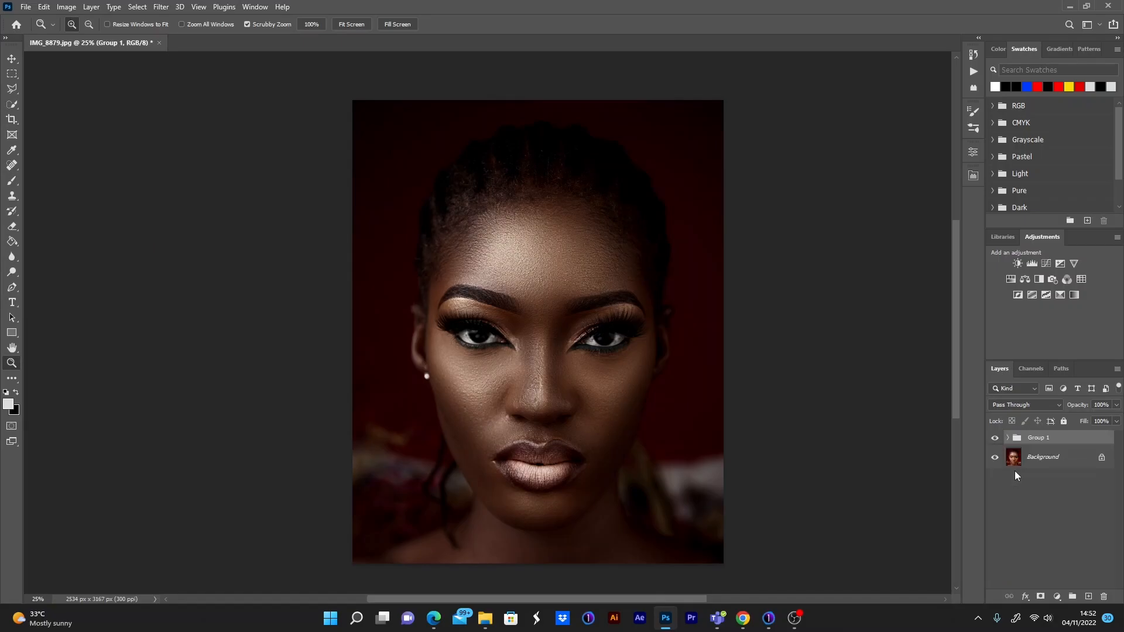
double_click(1037, 439)
type("edi")
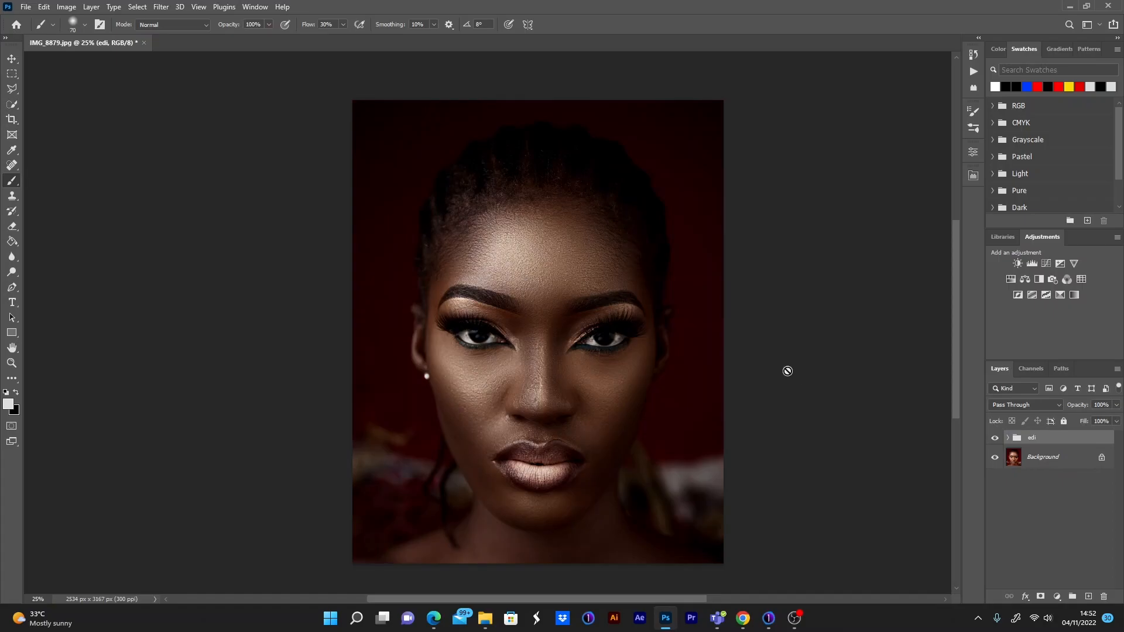
double_click(1032, 441)
type("ED")
left_click(1005, 489)
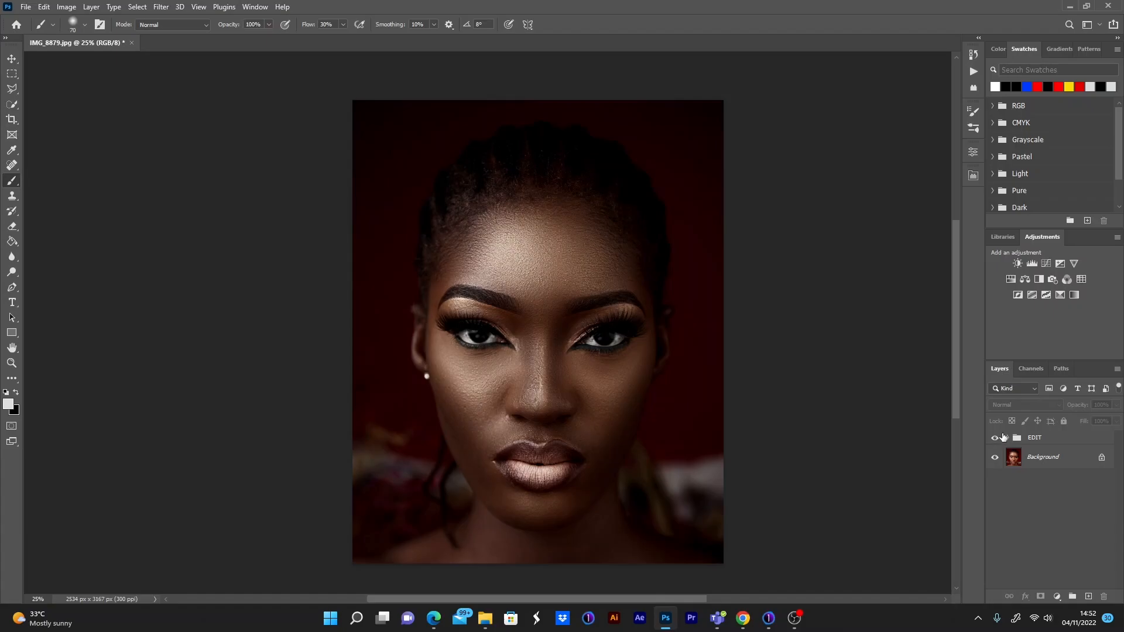
Compare the finished portrait with the original by hiding and showing the EDIT group
left_click(995, 438)
left_click(995, 438)
left_click(995, 440)
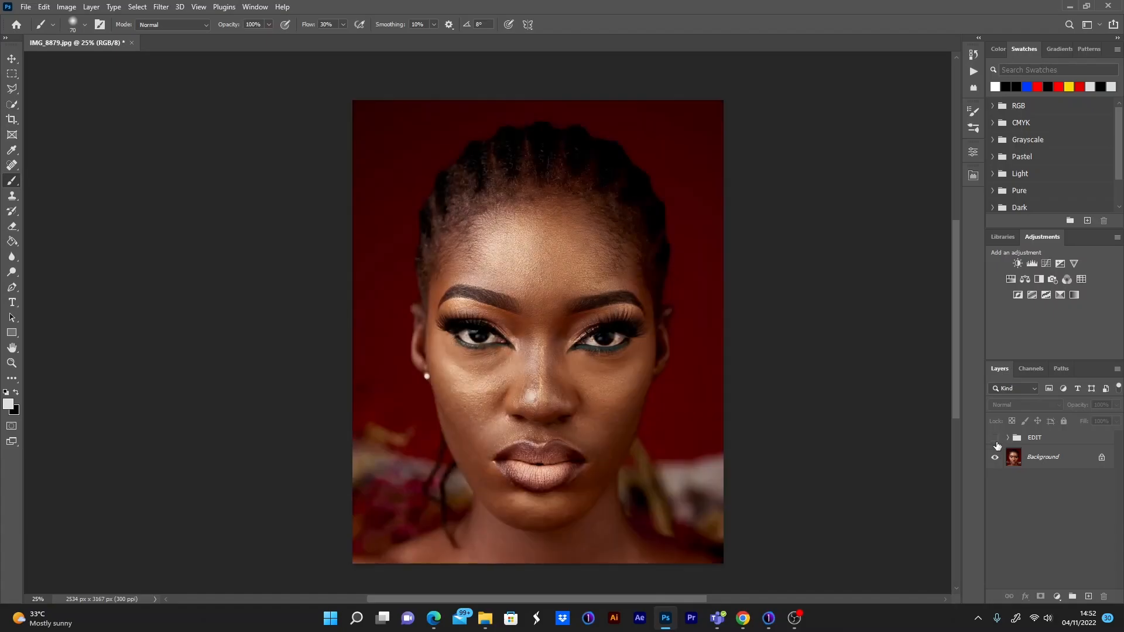
left_click(995, 439)
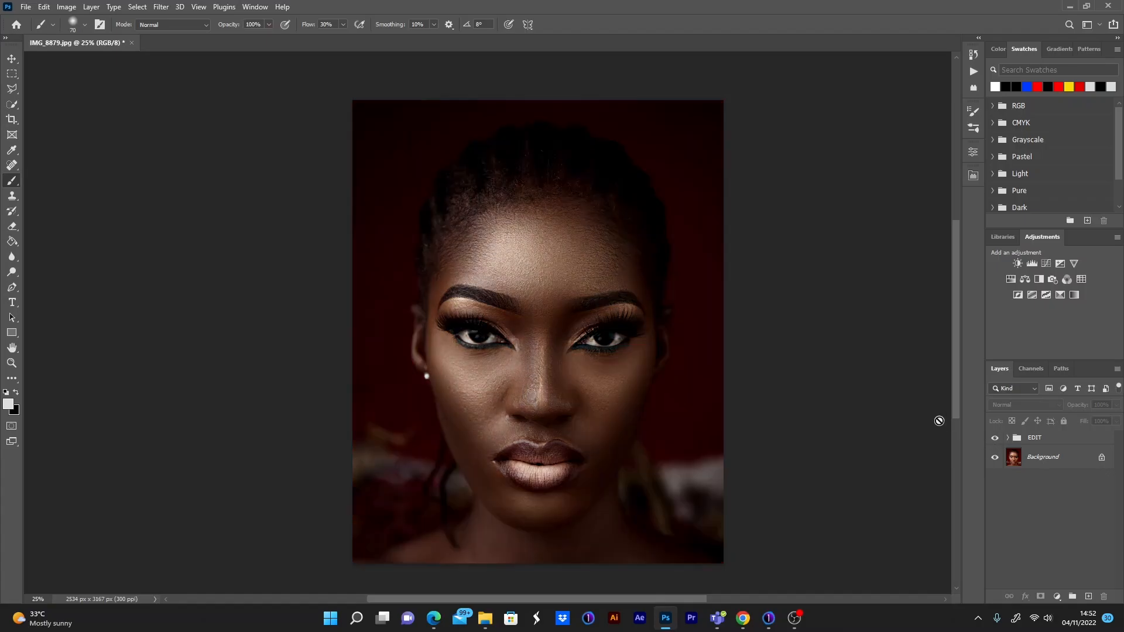